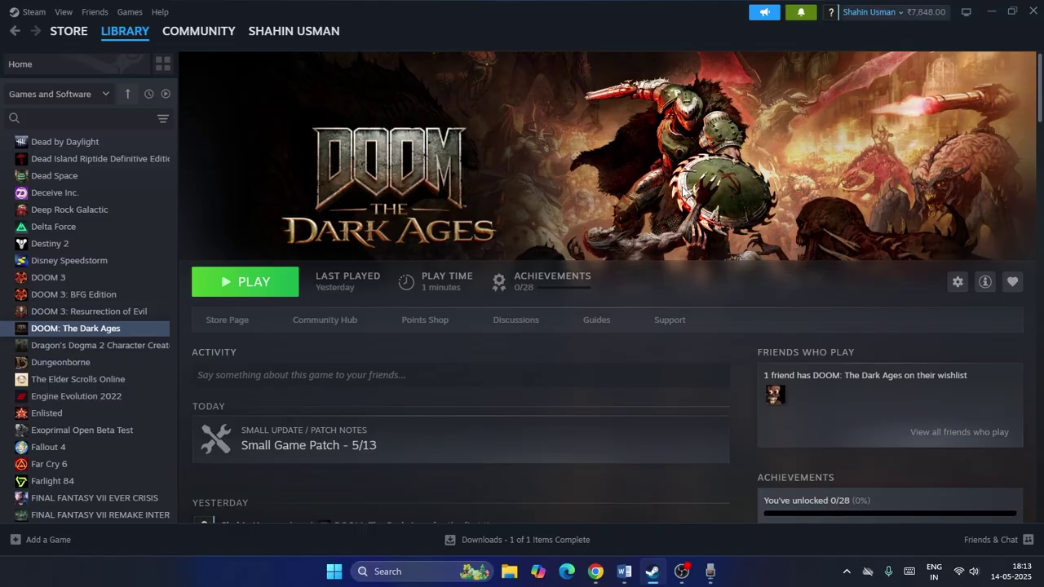
Switch from Steam to the Word troubleshooting document and read Step 1 on disabling the integrated graphics card.
left_click(989, 14)
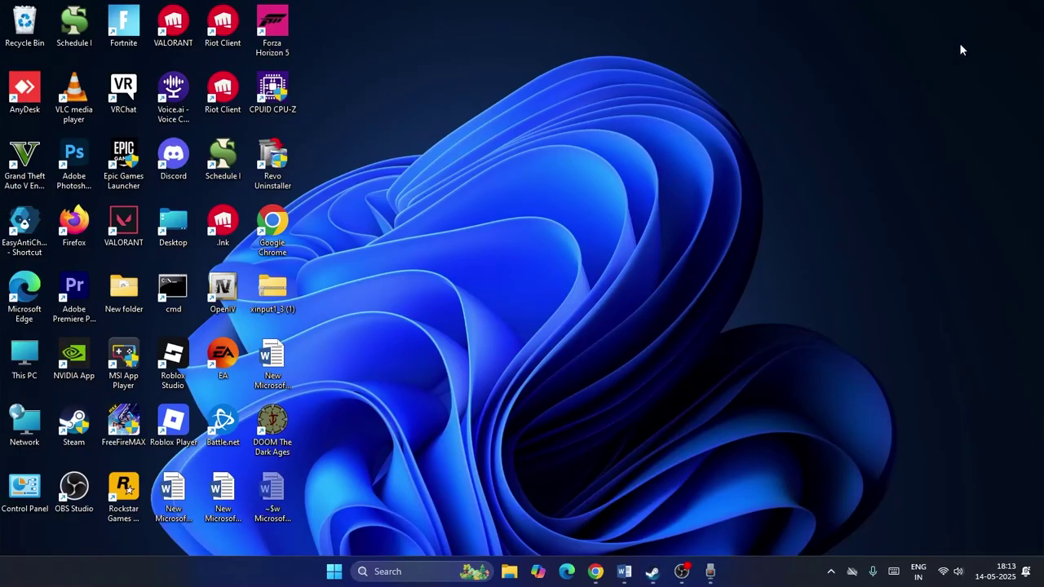
left_click(622, 570)
left_click(664, 95)
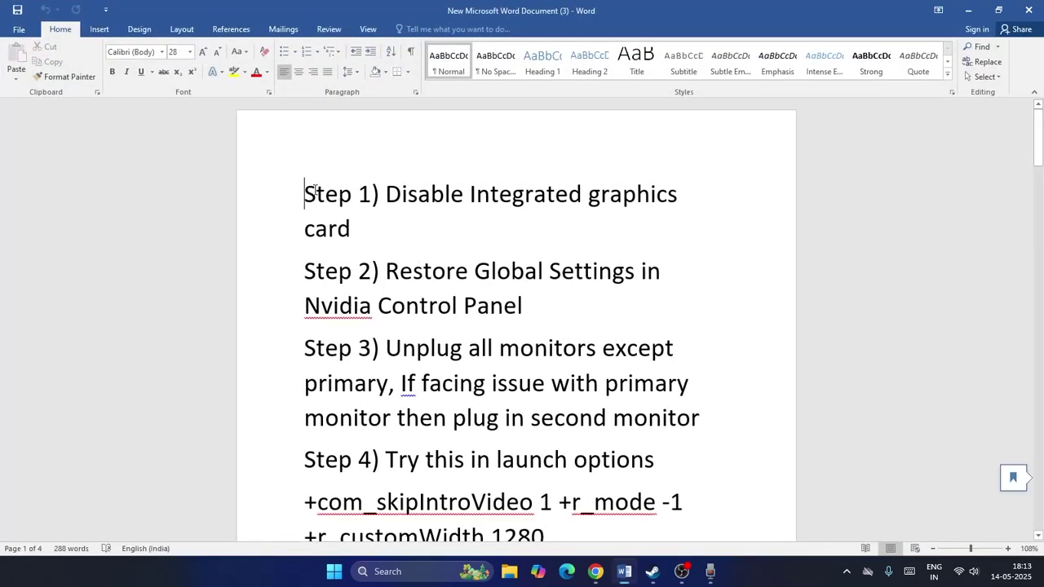
left_click(404, 220)
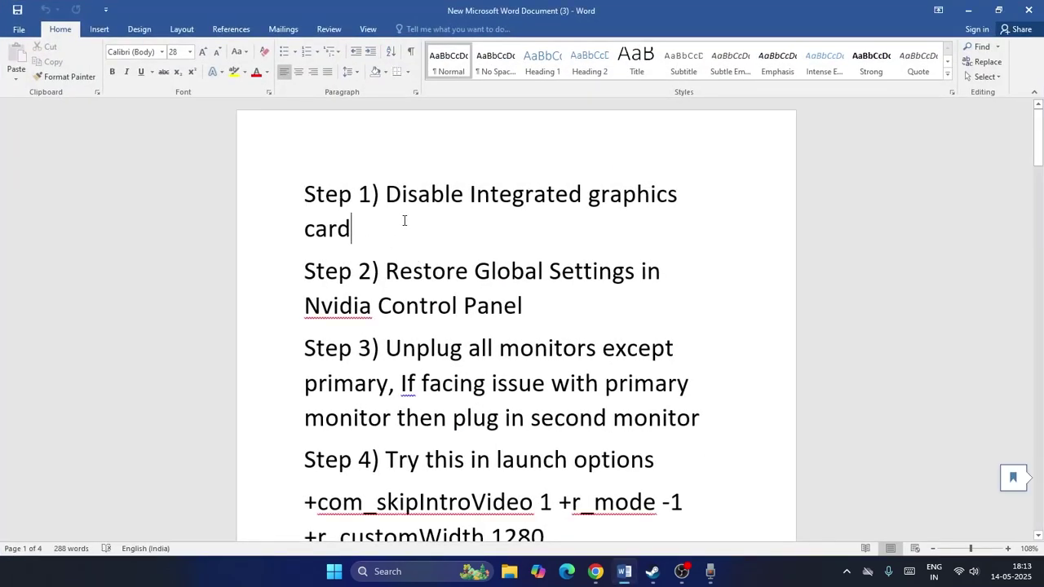
triple_click(358, 219)
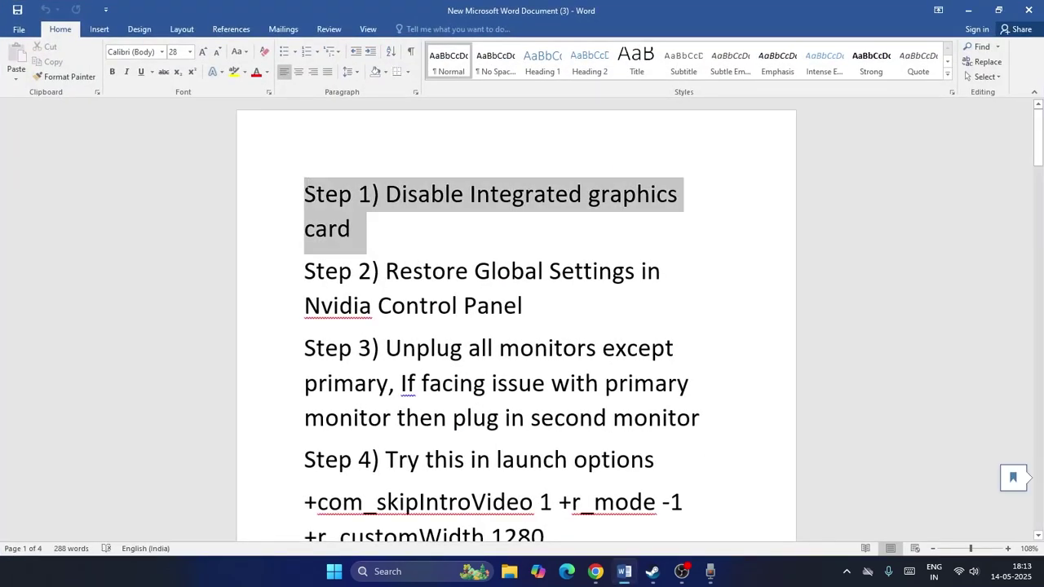
left_click(969, 11)
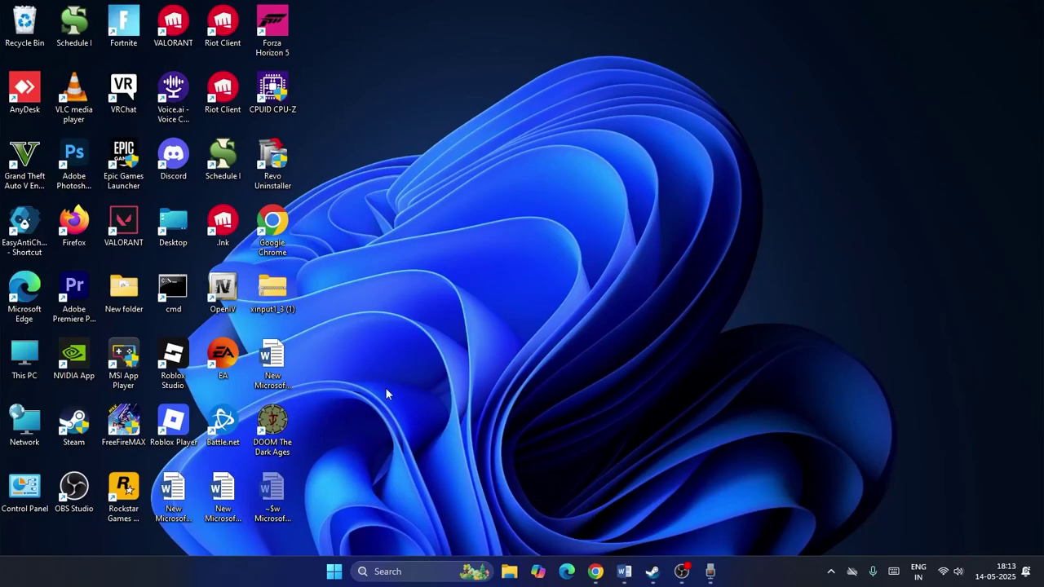
Open Device Manager, inspect the available actions for the NVIDIA card among the display adaptors, and close the window.
right_click(335, 575)
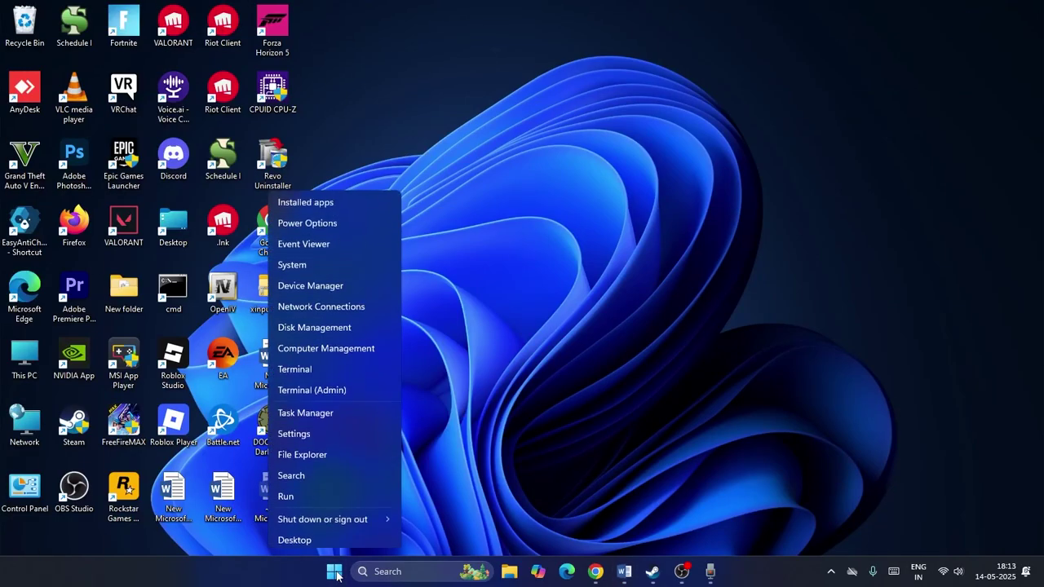
left_click(341, 279)
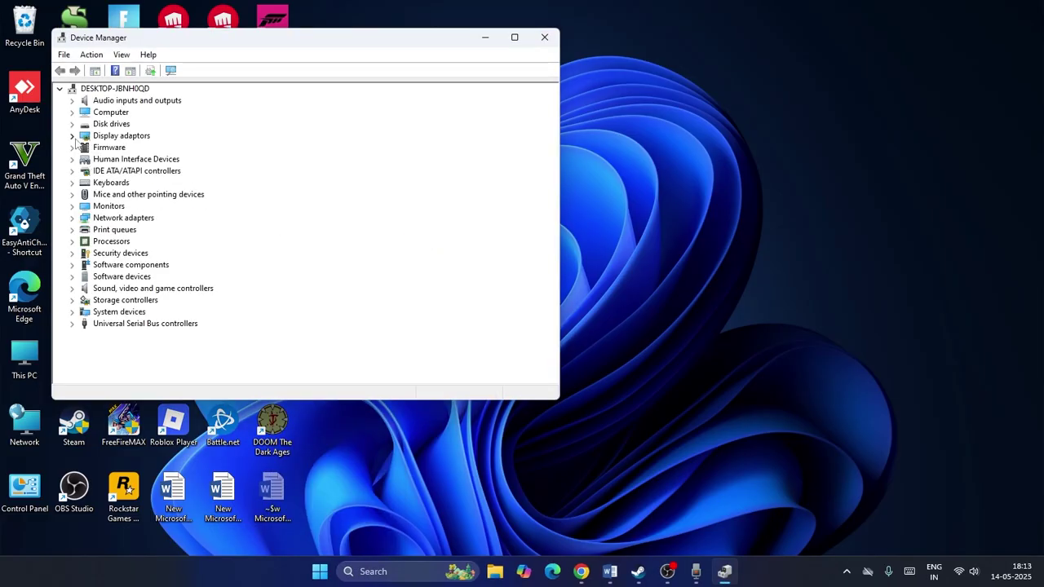
left_click(72, 136)
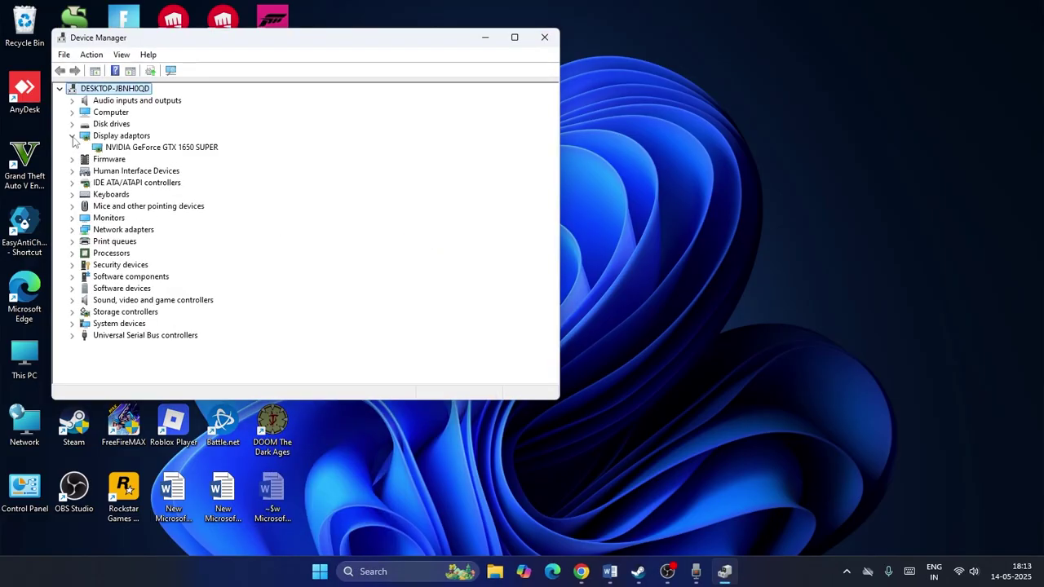
right_click(169, 150)
left_click(373, 138)
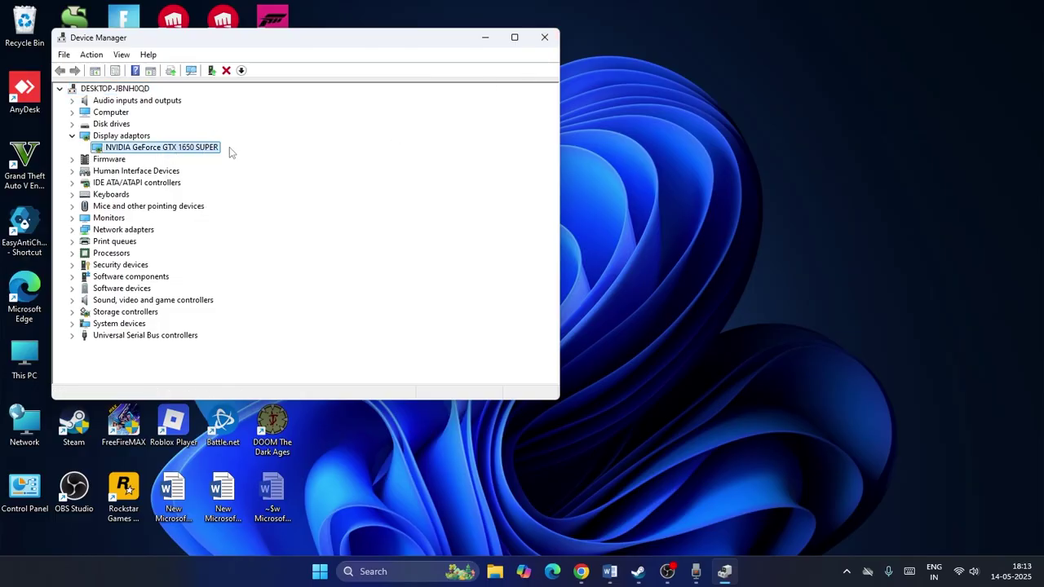
left_click(543, 37)
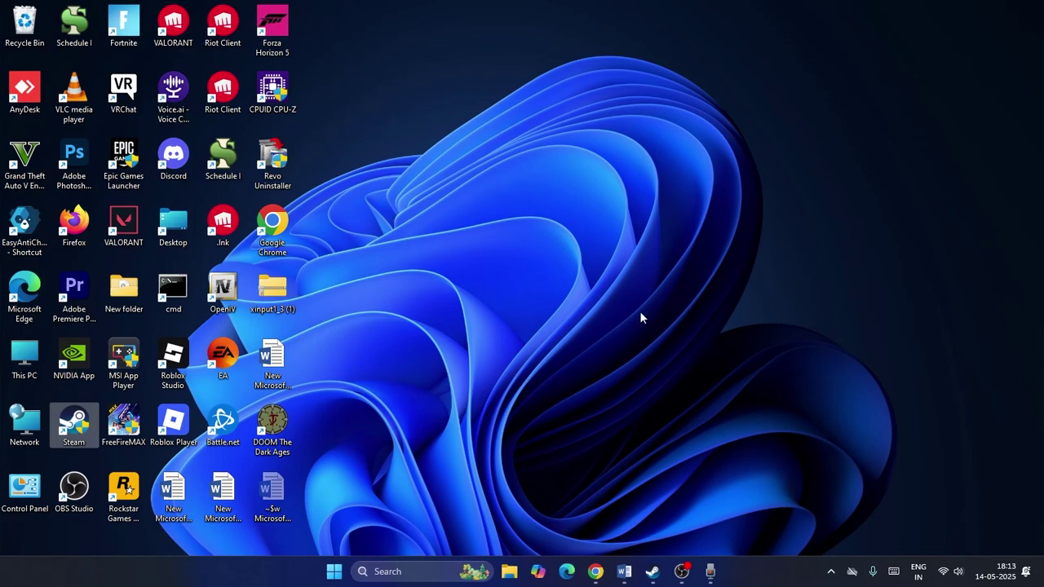
Return to the Word document and read Step 2 on restoring global settings in the NVIDIA Control Panel.
left_click(624, 570)
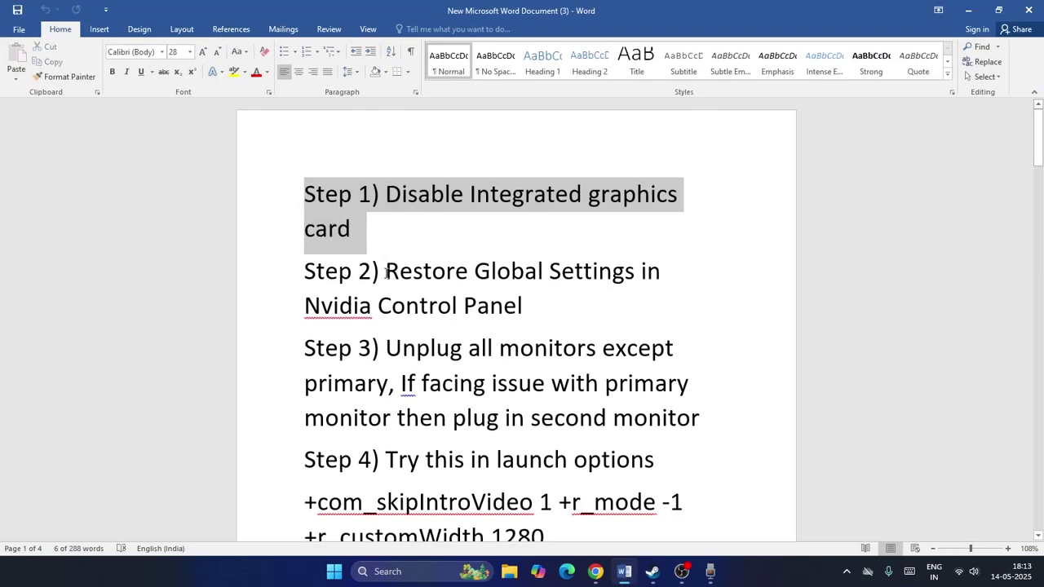
left_click_drag(322, 274, 529, 306)
left_click(385, 270)
left_click(540, 304)
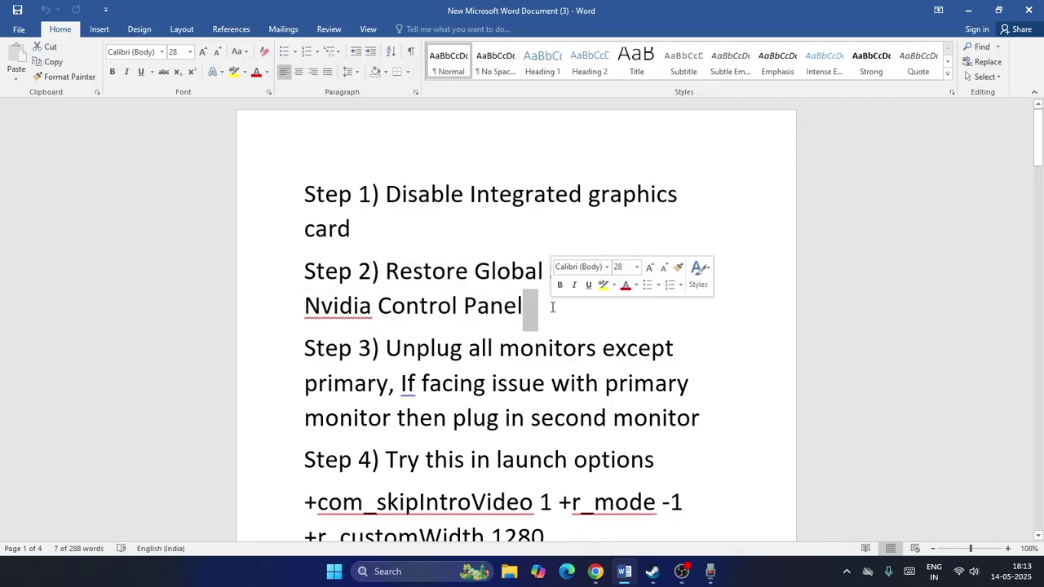
left_click(968, 10)
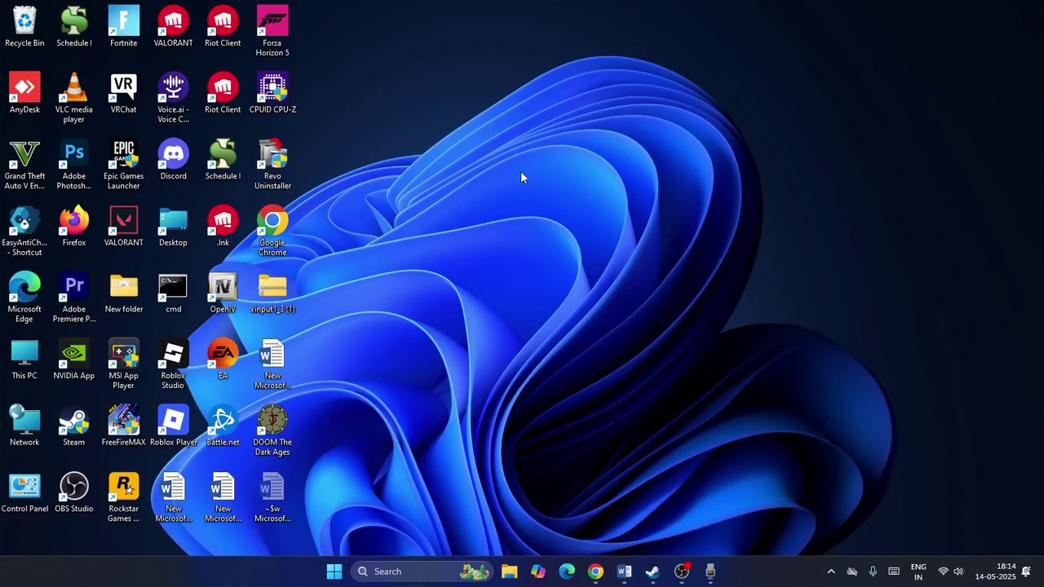
Open NVIDIA Control Panel, review the global settings and Restore option under Manage 3D Settings, and close it.
right_click(522, 177)
left_click(578, 357)
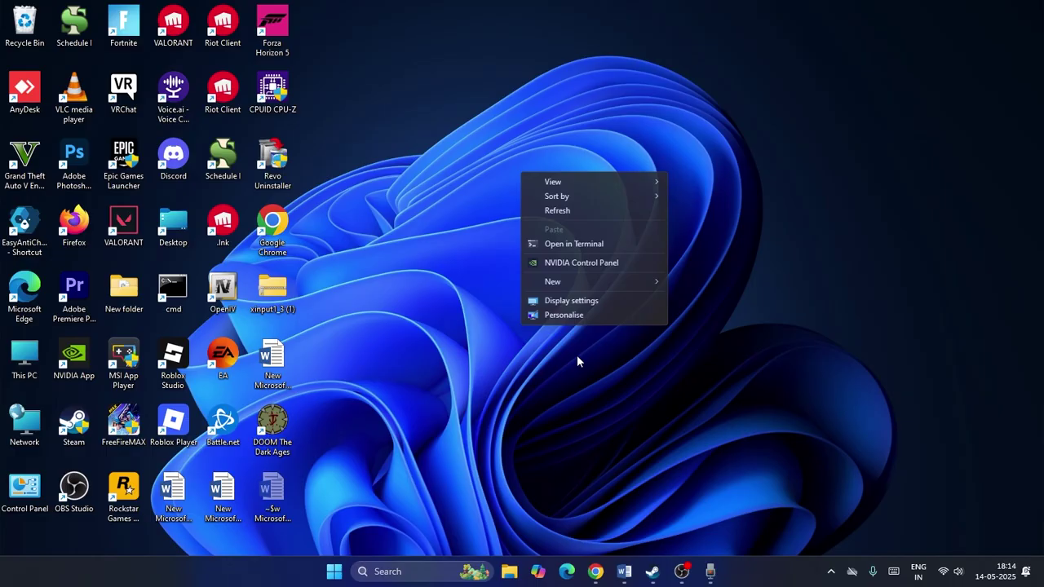
left_click(585, 262)
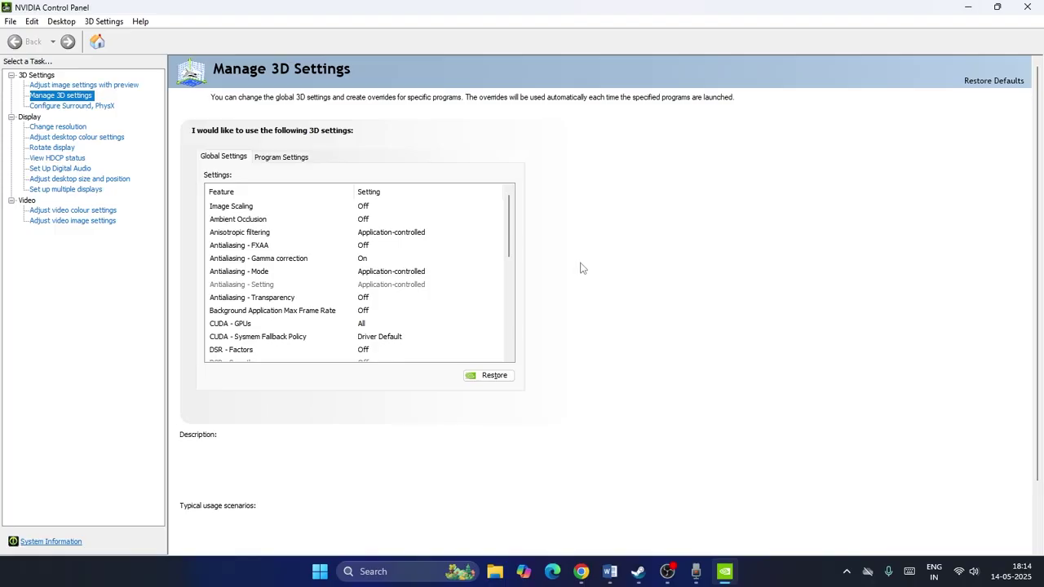
left_click(57, 100)
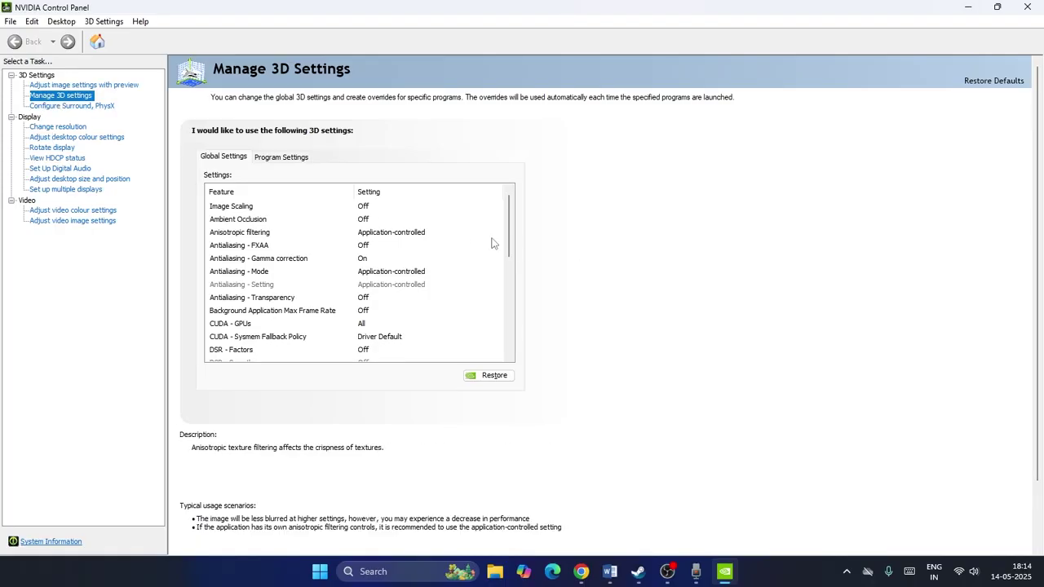
scroll(492, 239, "down", 6)
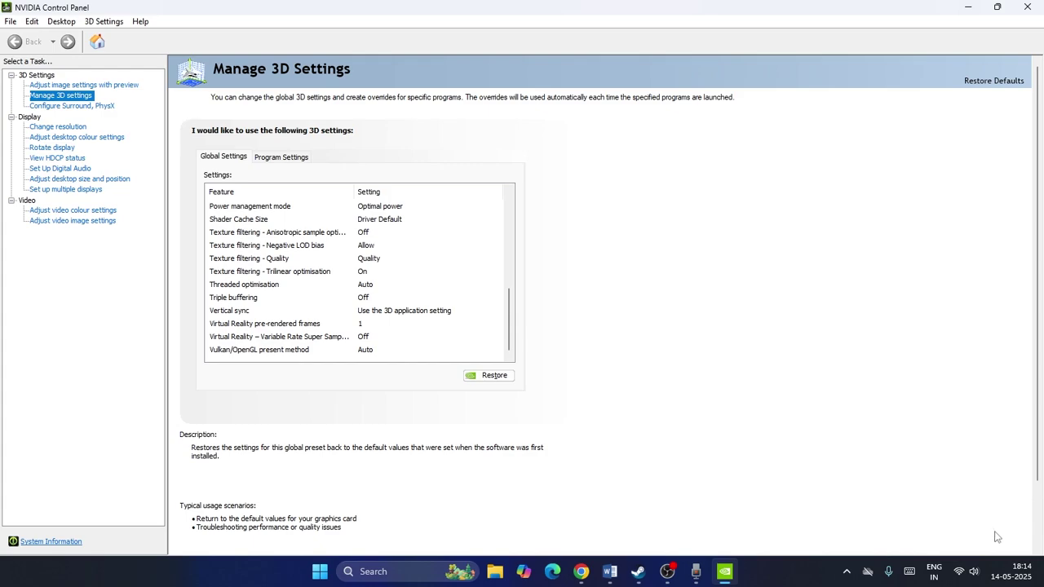
left_click(1027, 7)
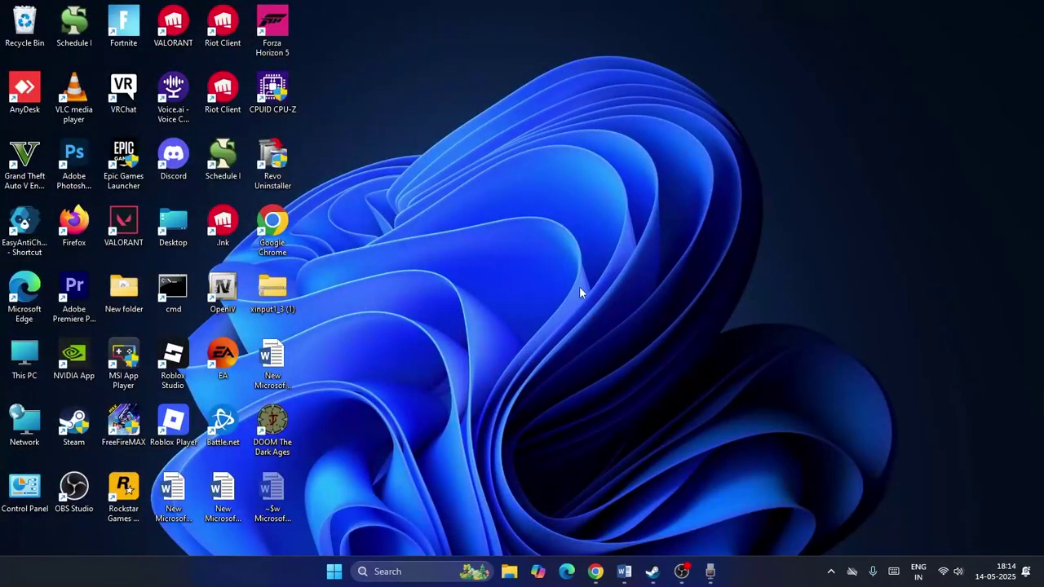
Return to the Word document and read Step 3 on unplugging all monitors except the primary one.
left_click(623, 570)
scroll(435, 320, "down", 2)
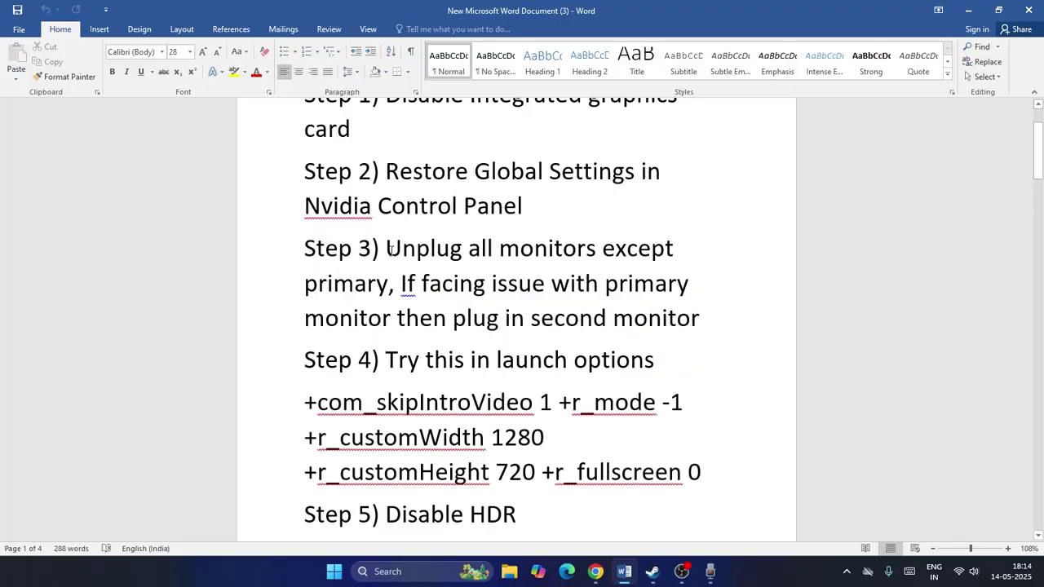
left_click_drag(390, 249, 715, 323)
left_click(714, 326)
Copy the Step 4 launch options "+com_skipIntroVideo 1 +r_mode -1 +r_customWidth 1280 +r_customHeight 720 +r_fullscreen 0" from the Word document.
scroll(674, 287, "down", 2)
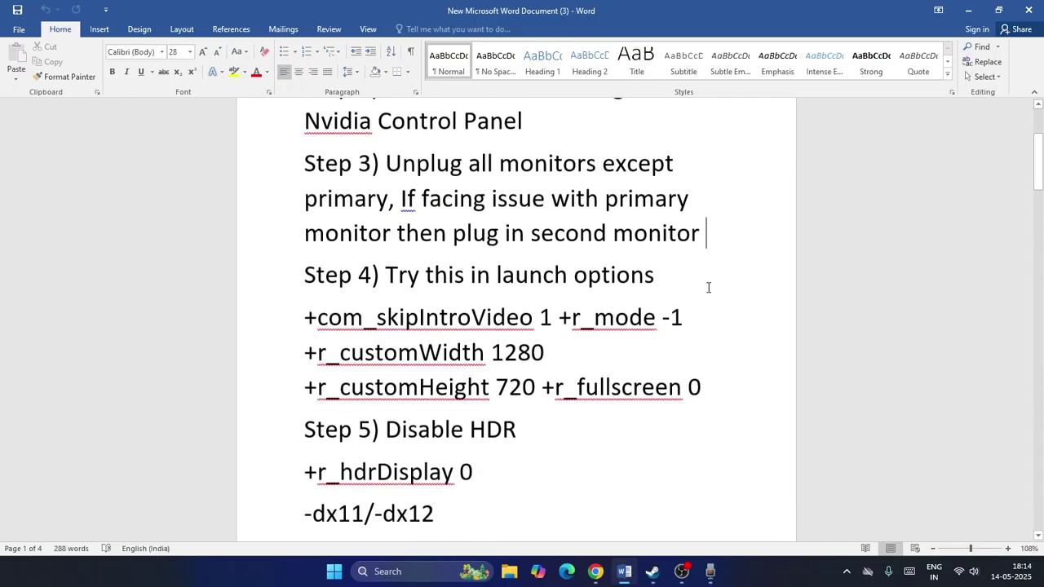
scroll(671, 281, "down", 2)
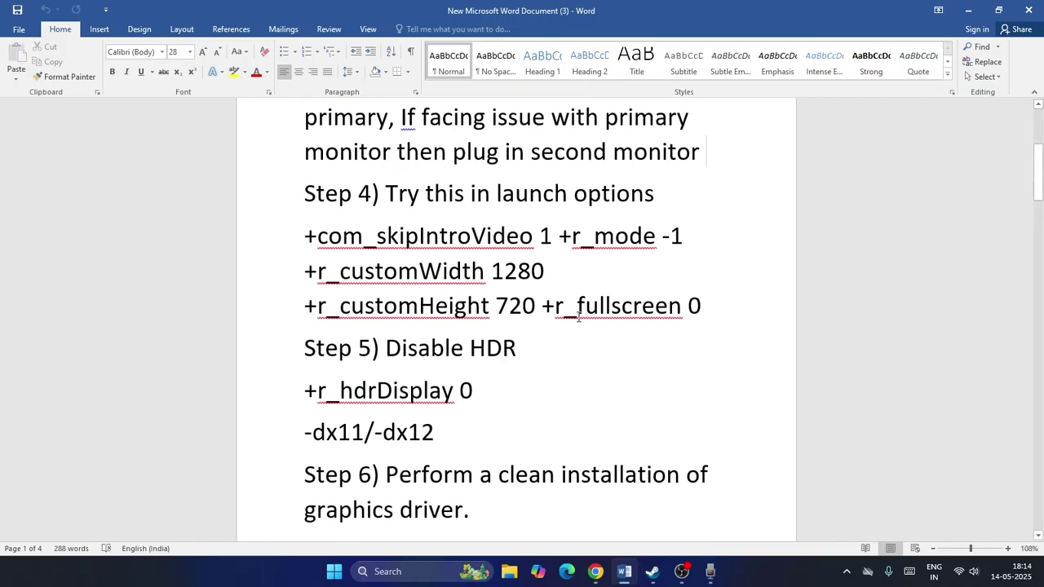
left_click_drag(702, 307, 305, 237)
right_click(362, 249)
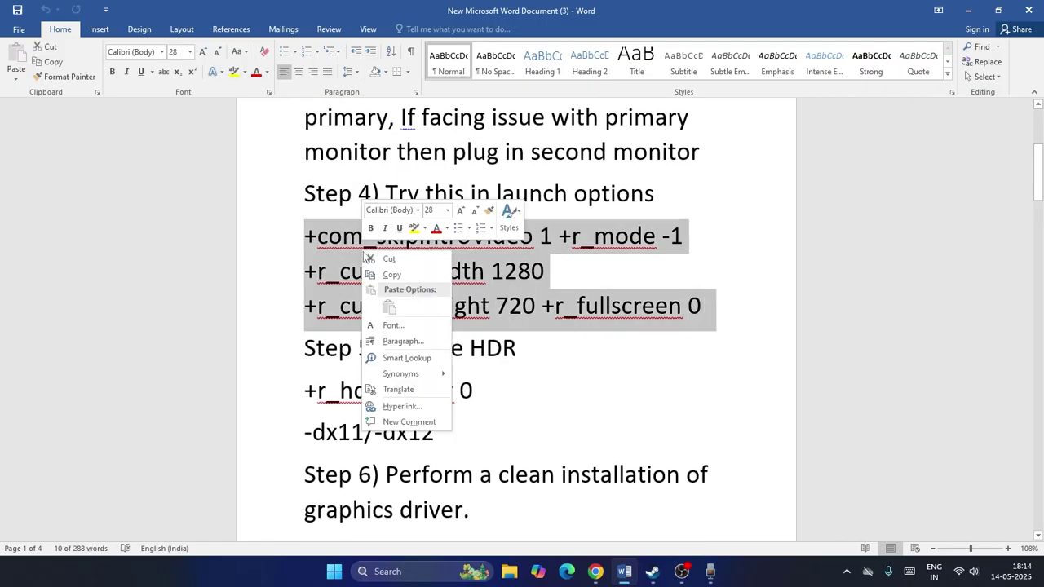
left_click(379, 276)
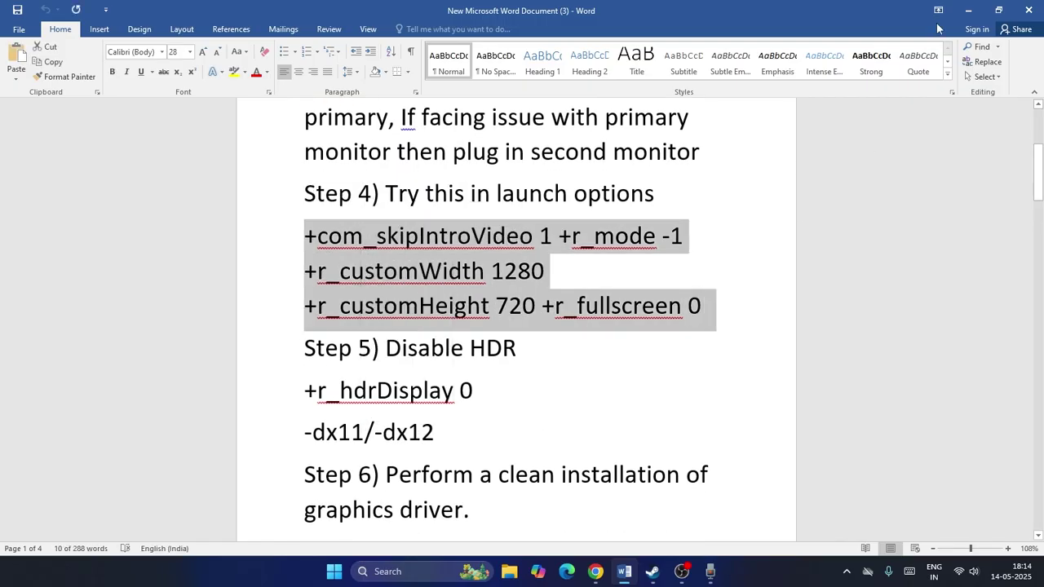
left_click(967, 10)
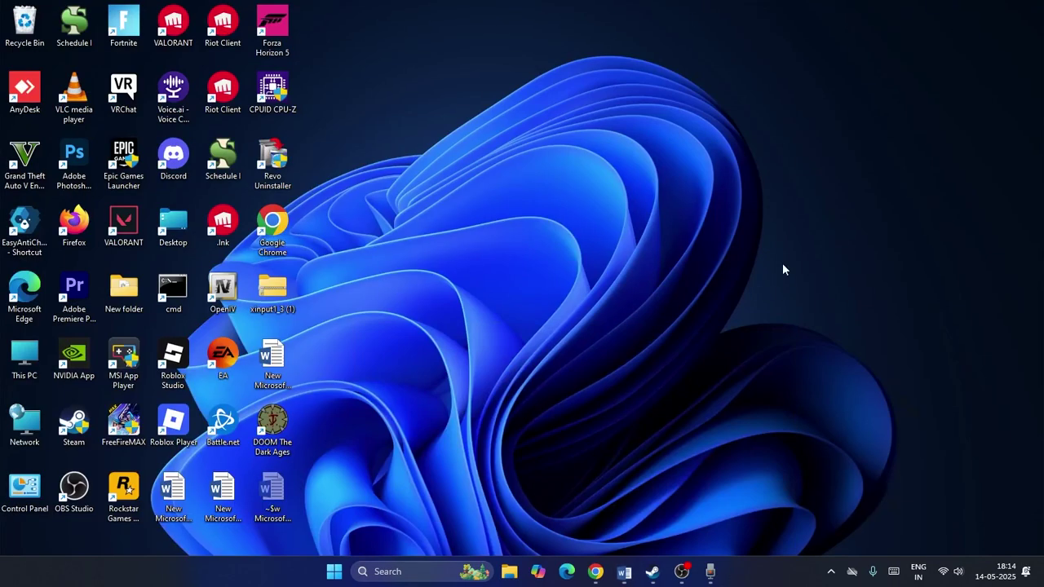
In Steam, open the properties of DOOM: The Dark Ages and paste the copied parameters into its launch options.
left_click(659, 577)
right_click(131, 329)
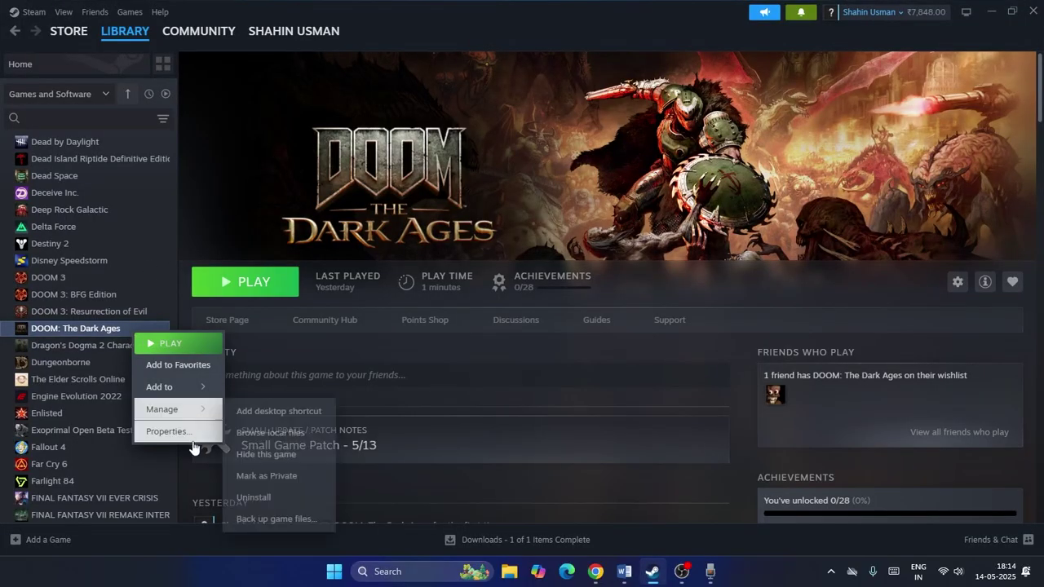
left_click(196, 432)
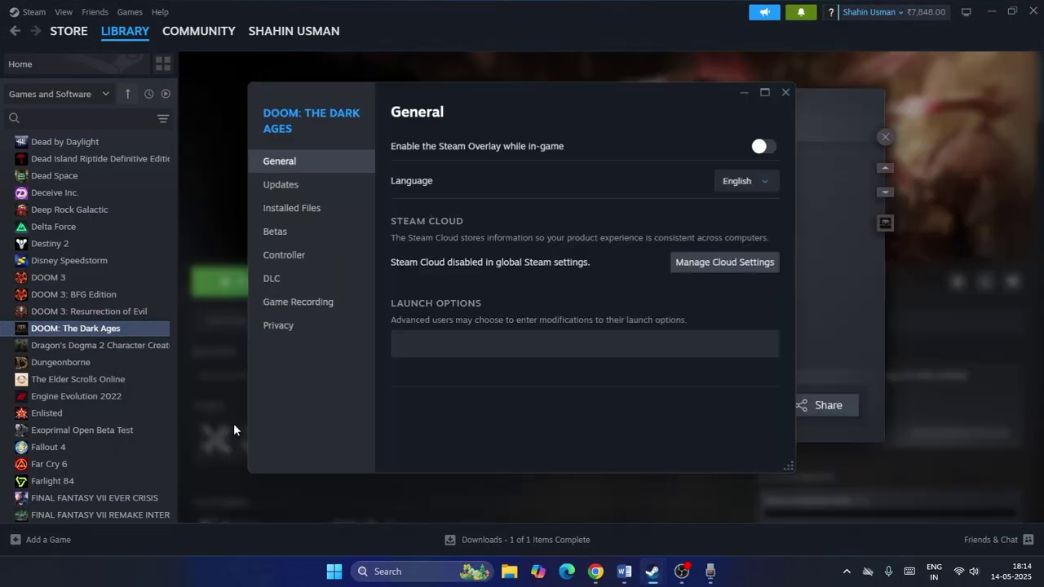
left_click(469, 347)
left_click(486, 363)
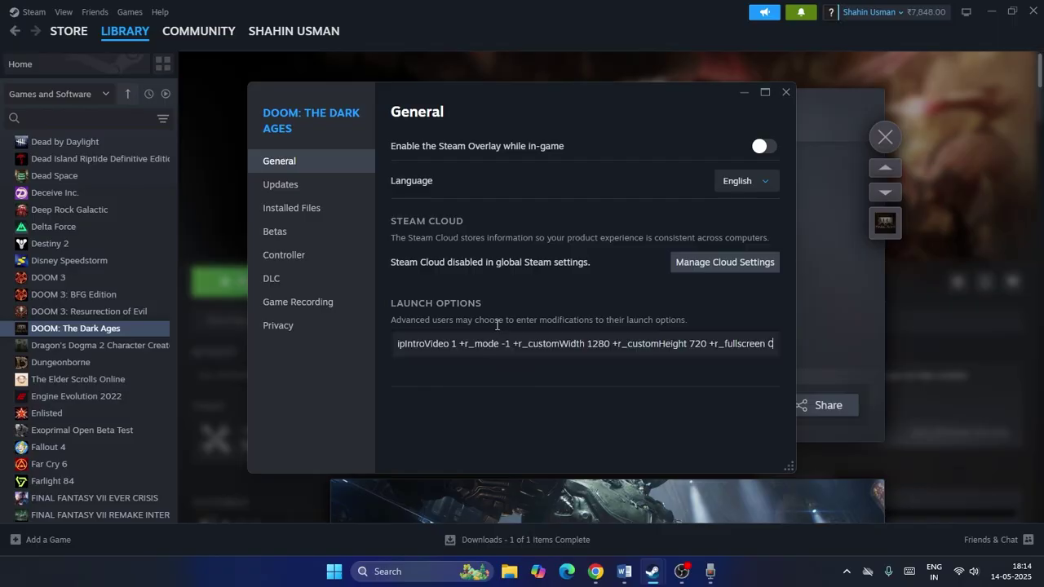
left_click_drag(543, 119, 650, 114)
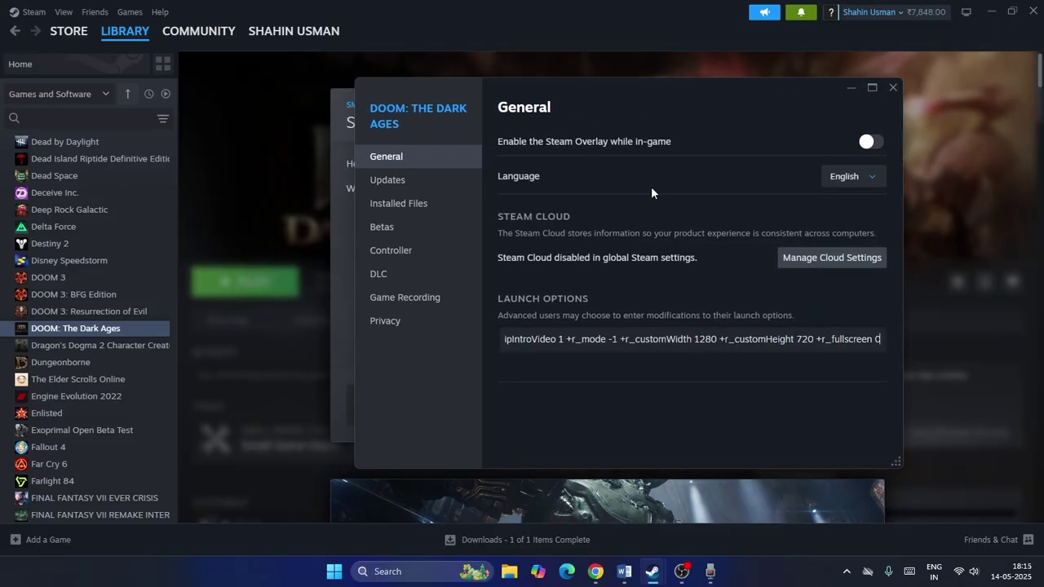
left_click(850, 94)
left_click(876, 141)
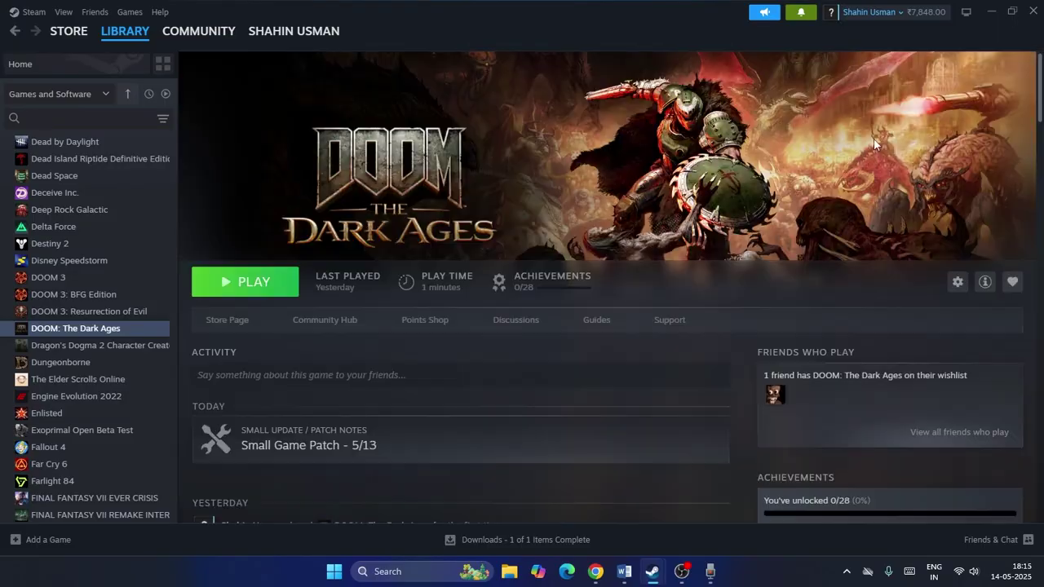
Return to the Word document and copy the Step 5 HDR-disabling parameter "+r_hdrDisplay 0".
left_click(624, 571)
scroll(584, 340, "down", 2)
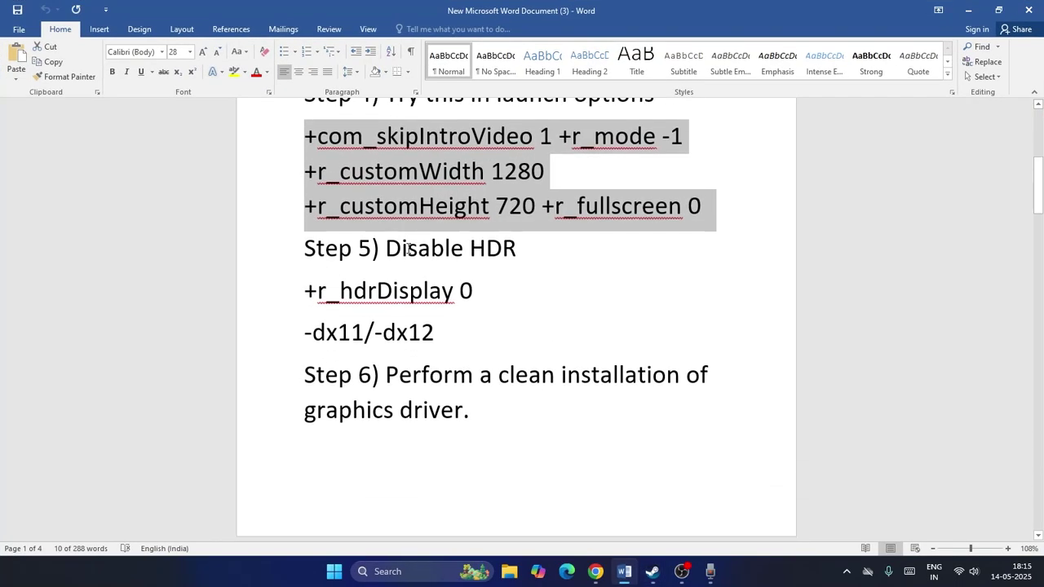
left_click_drag(299, 288, 503, 294)
right_click(503, 294)
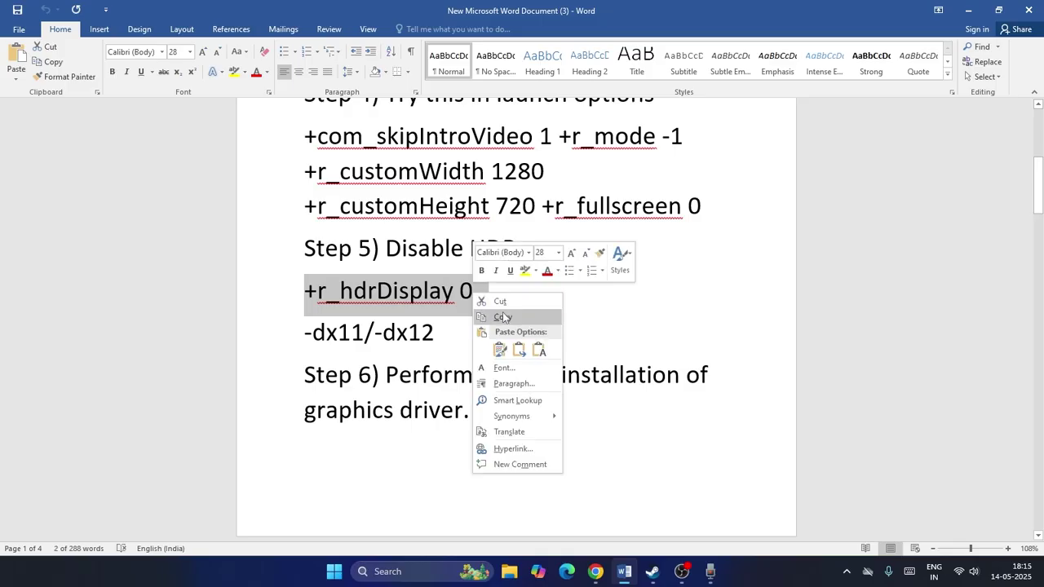
left_click(503, 316)
Switch to the DOOM: The Dark Ages properties in Steam and replace the launch options with "+r_hdrDisplay 0".
left_click(652, 571)
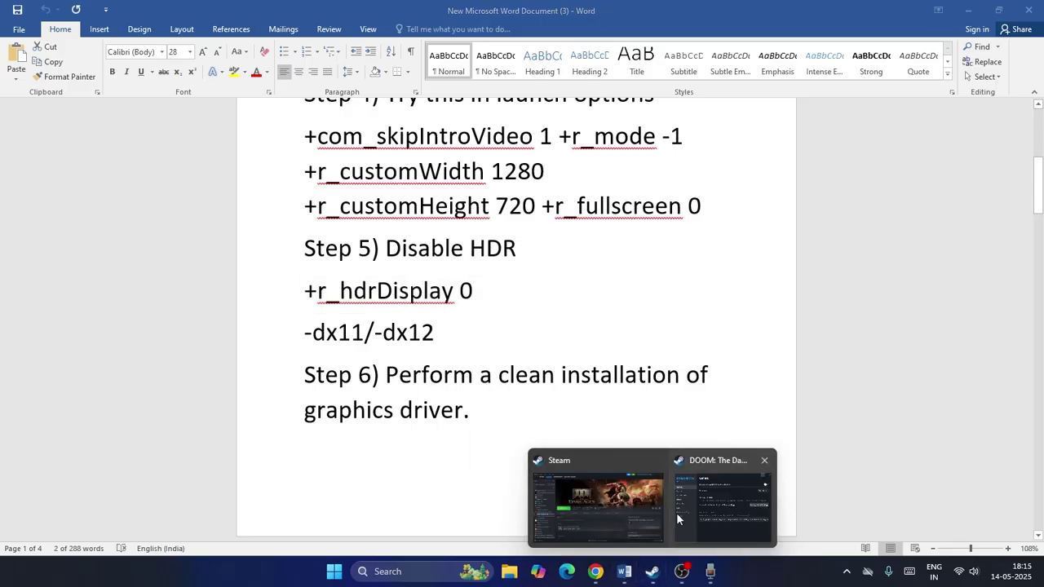
left_click(699, 515)
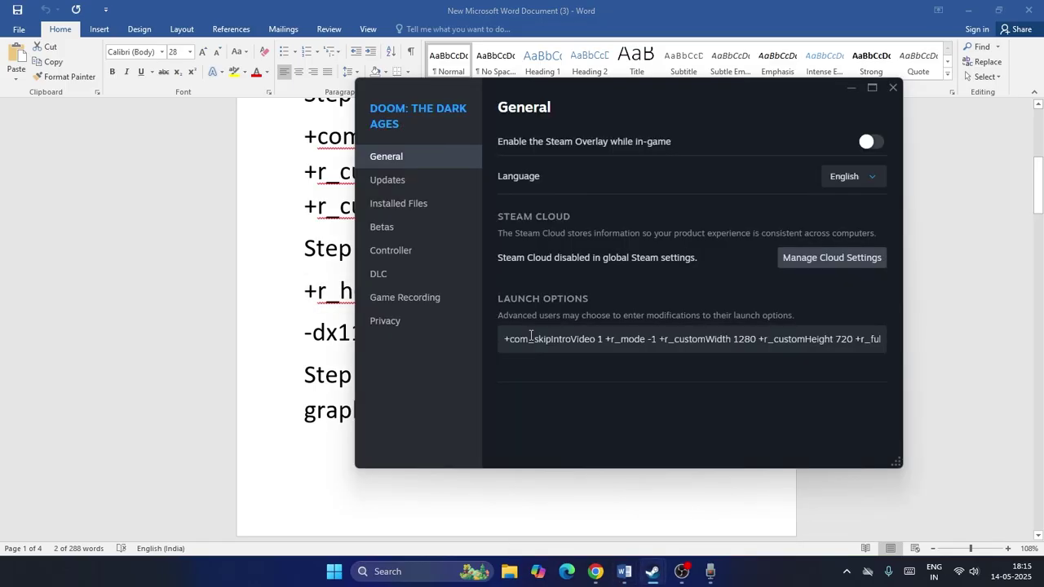
left_click(548, 339)
key("ctrl+a")
key("BackSpace")
key("ctrl+v")
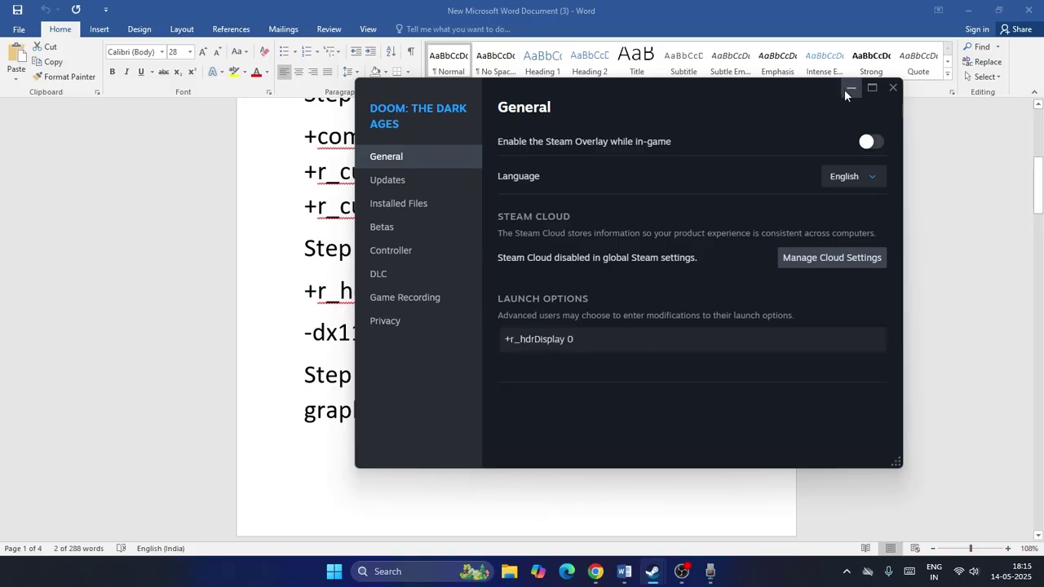
left_click(892, 88)
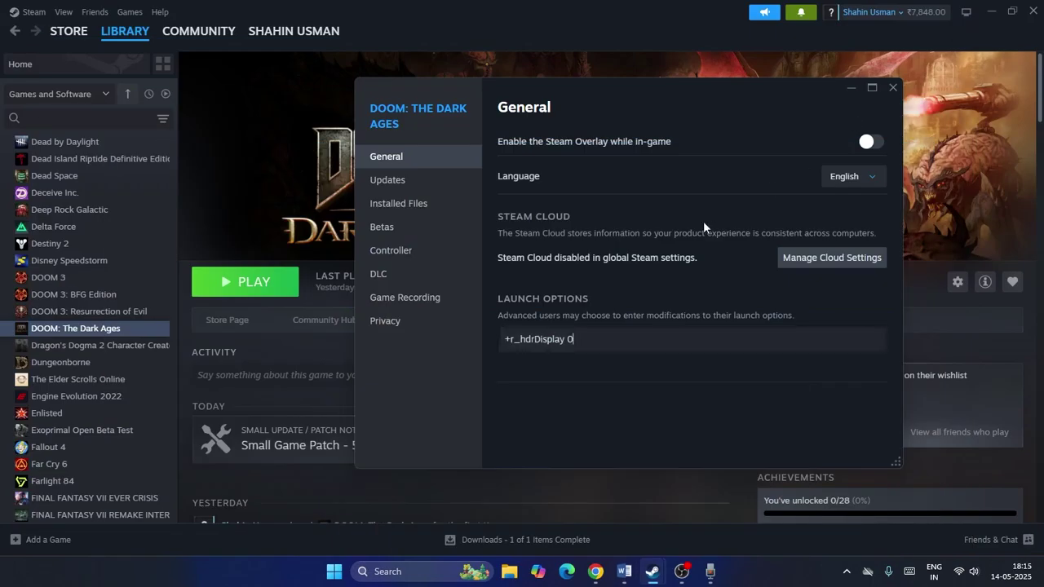
Replace the DOOM: The Dark Ages launch options with "-dx11" and close the game's properties.
left_click_drag(579, 347, 489, 346)
left_click(487, 345)
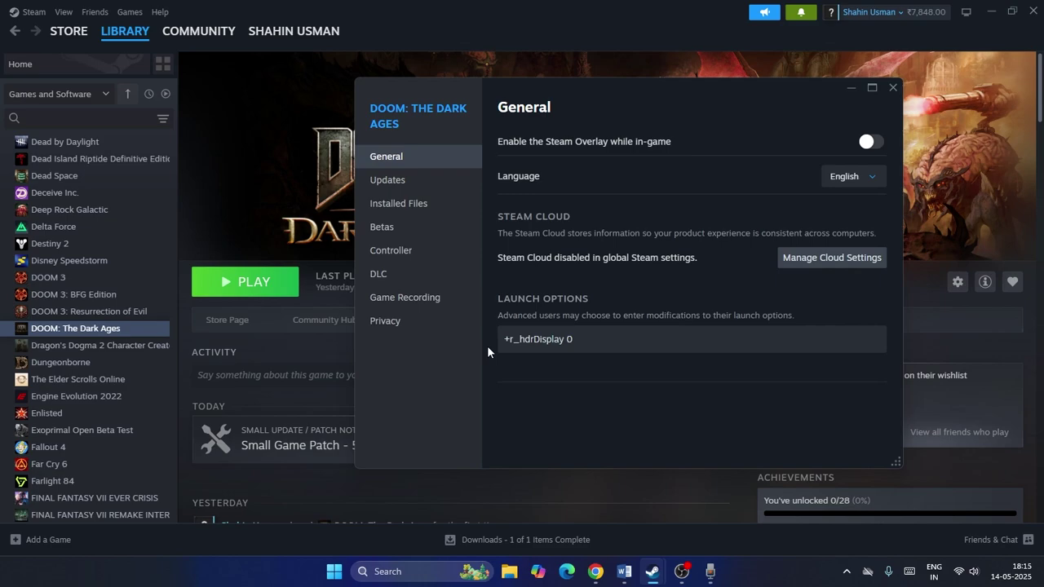
triple_click(526, 346)
key("BackSpace")
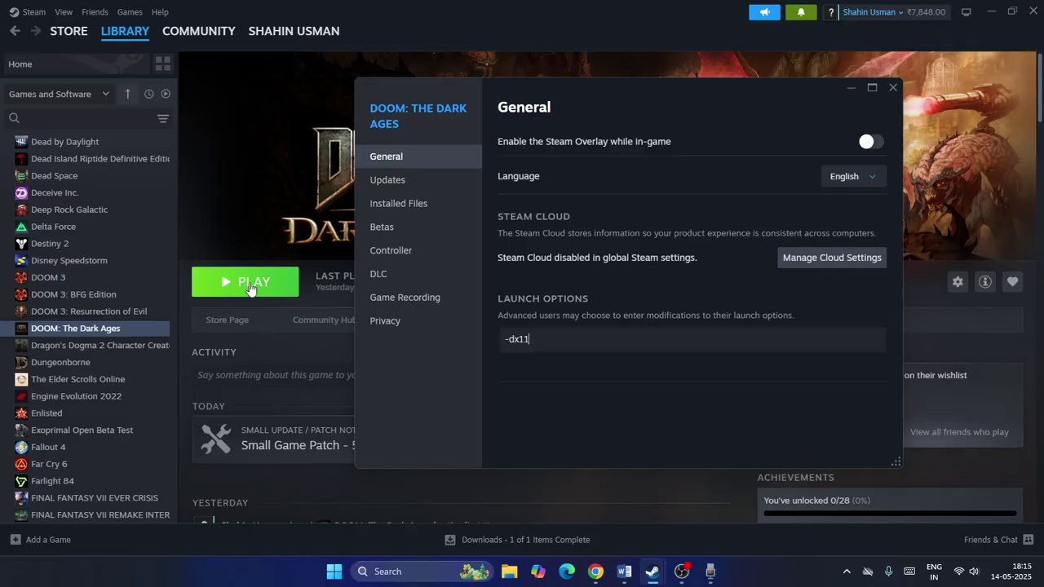
left_click(893, 87)
Return to the Word document and review Step 6 on performing a clean installation of the graphics driver.
mouse_move(565, 542)
left_click(624, 570)
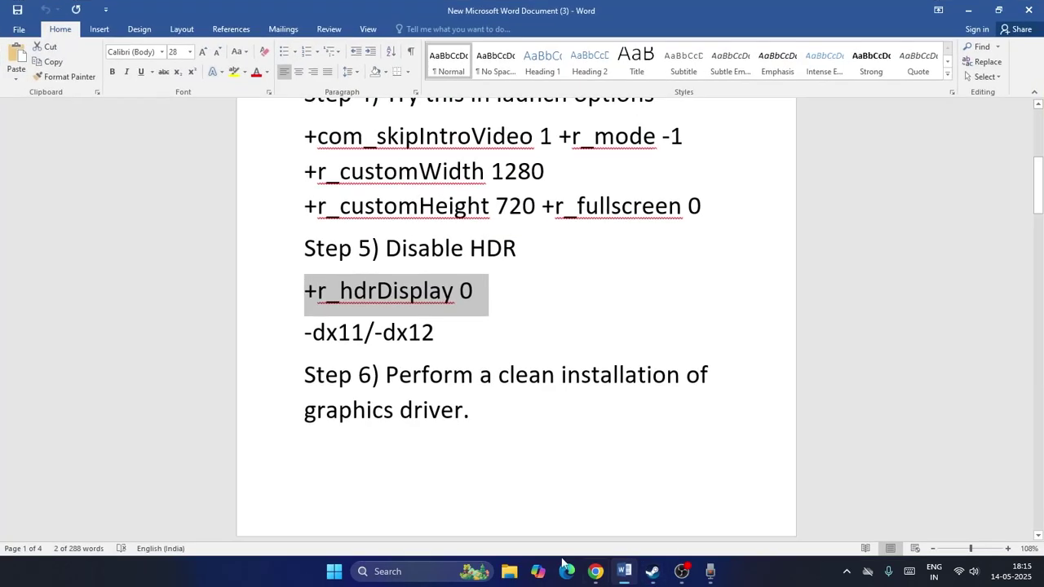
scroll(447, 342, "down", 2)
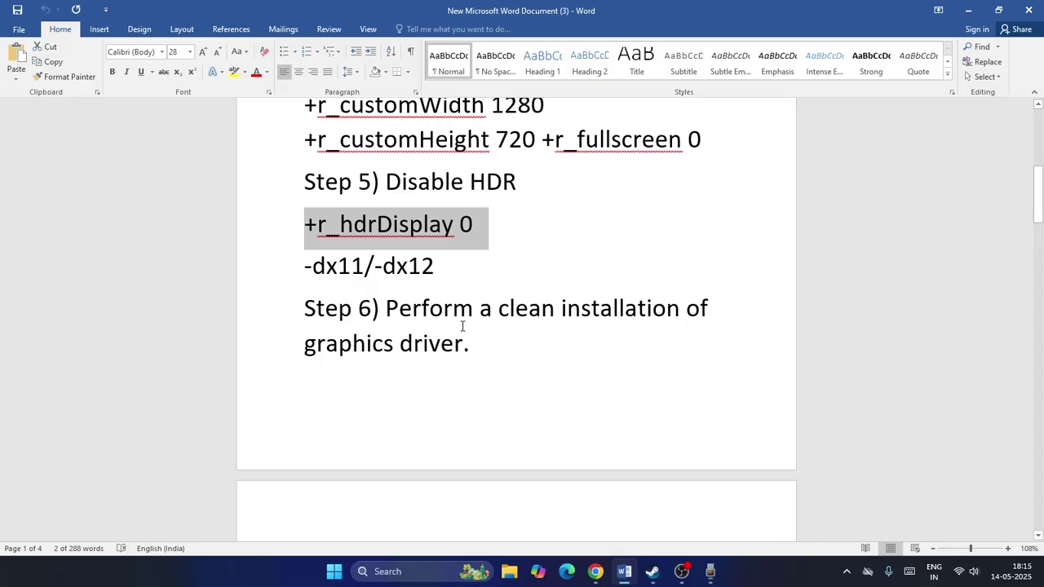
left_click_drag(471, 345, 345, 294)
left_click(504, 348)
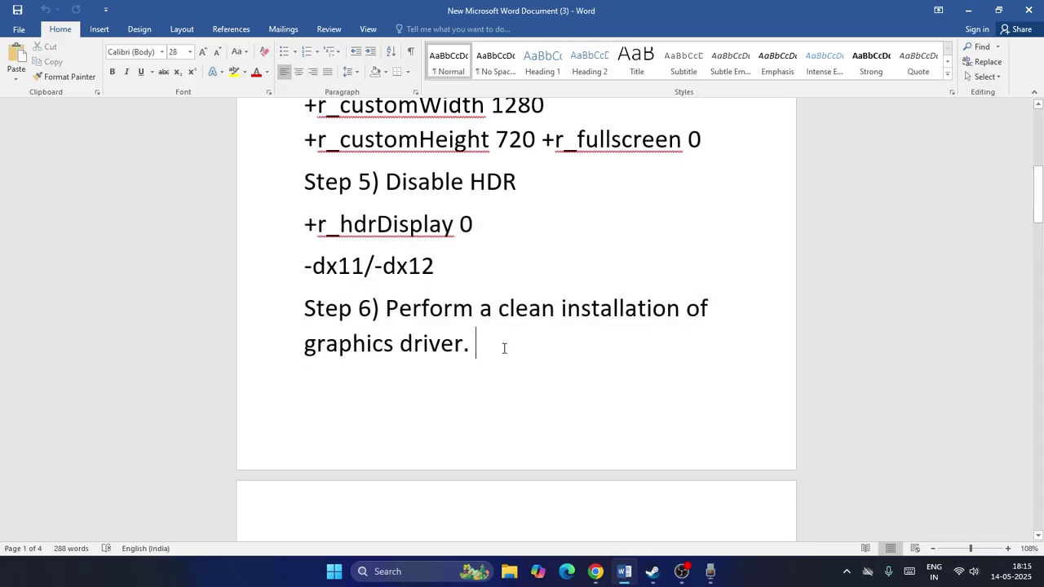
Switch to Chrome, show the NVIDIA drivers page in a maximized window and dismiss its cookie notice.
left_click(595, 570)
left_click_drag(480, 12, 480, 52)
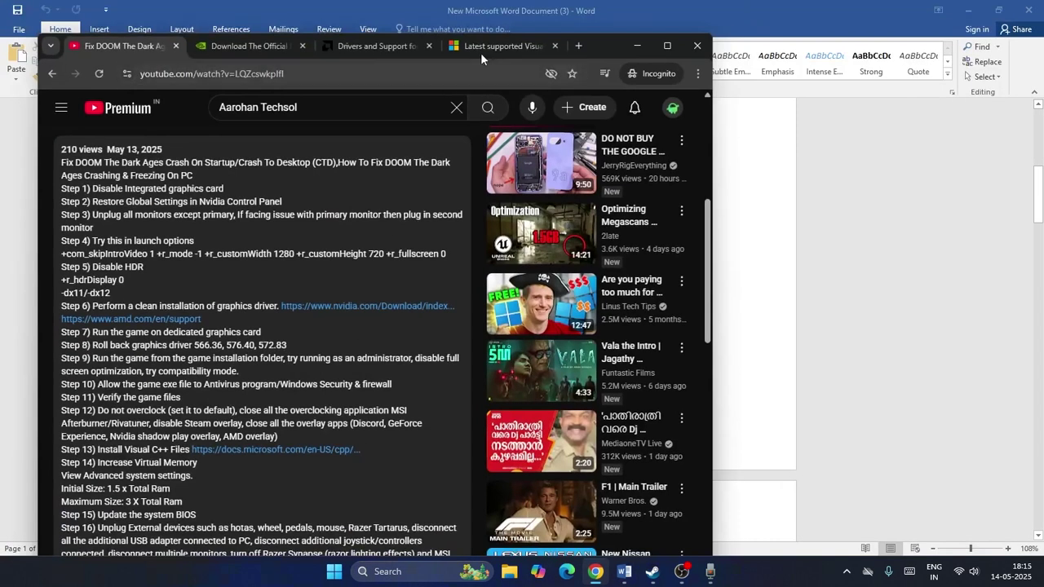
left_click(285, 46)
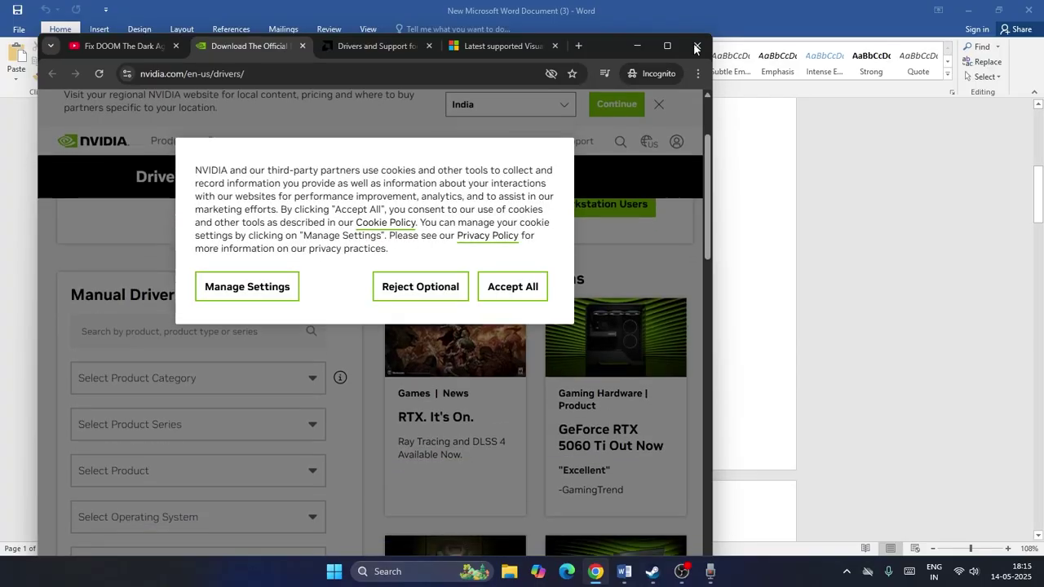
left_click(671, 47)
left_click(673, 273)
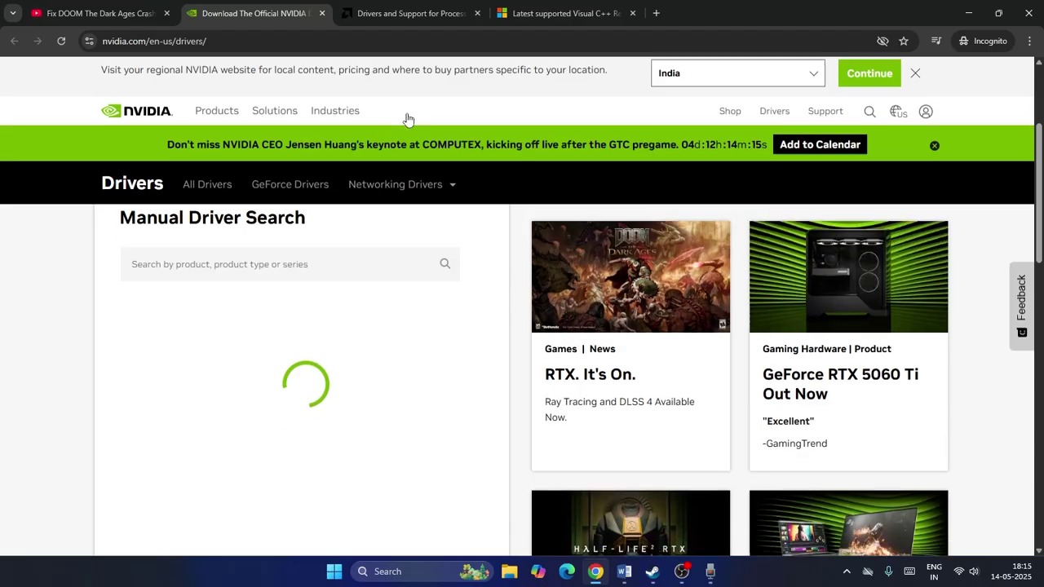
In NVIDIA's manual driver search, set the product category to NVIDIA RTX PRO / RTX / Quadro.
scroll(407, 117, "down", 1)
mouse_move(412, 122)
scroll(410, 193, "down", 2)
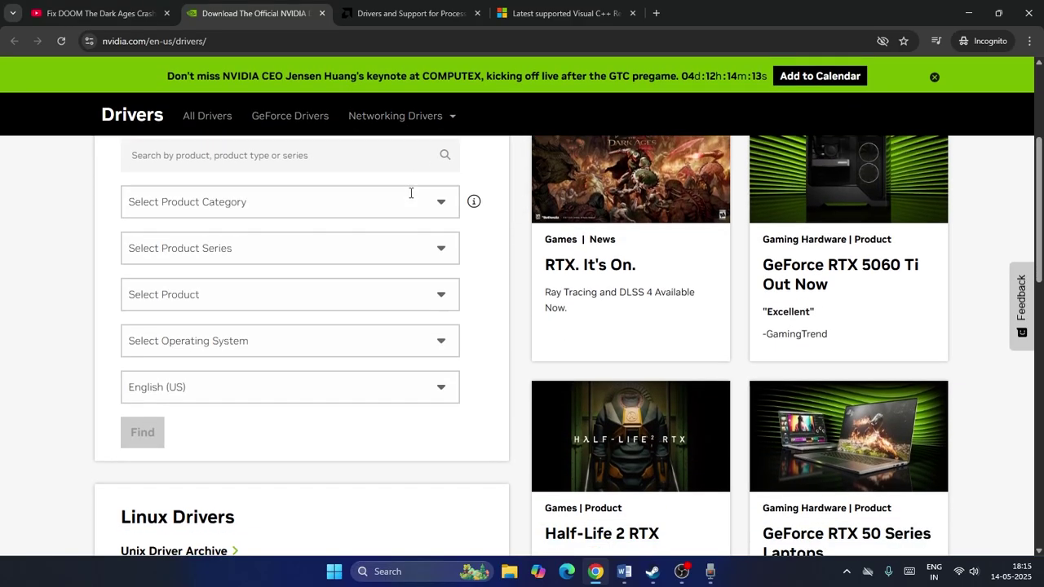
scroll(254, 261, "up", 2)
scroll(272, 272, "down", 1)
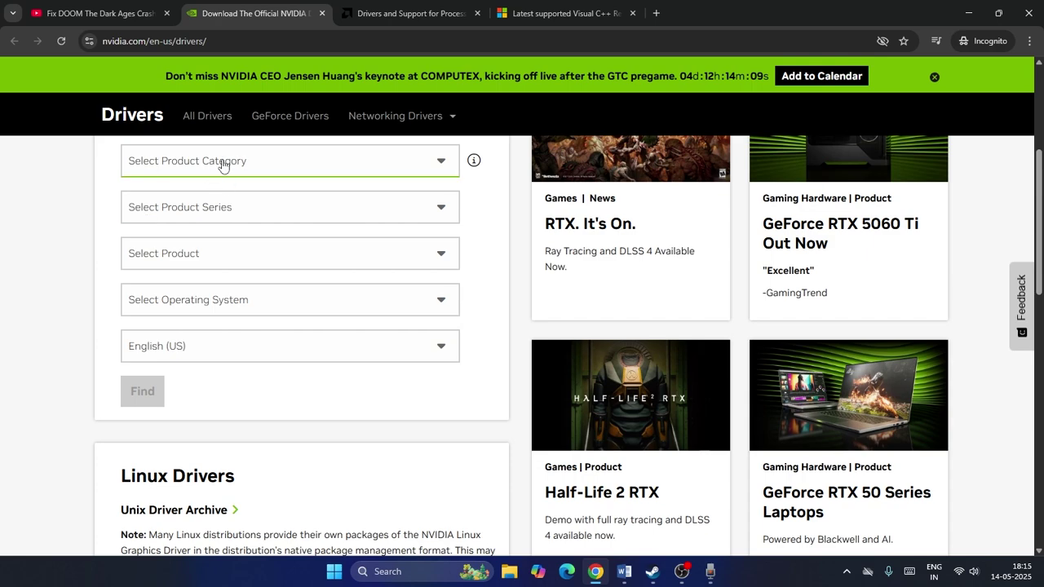
left_click(217, 160)
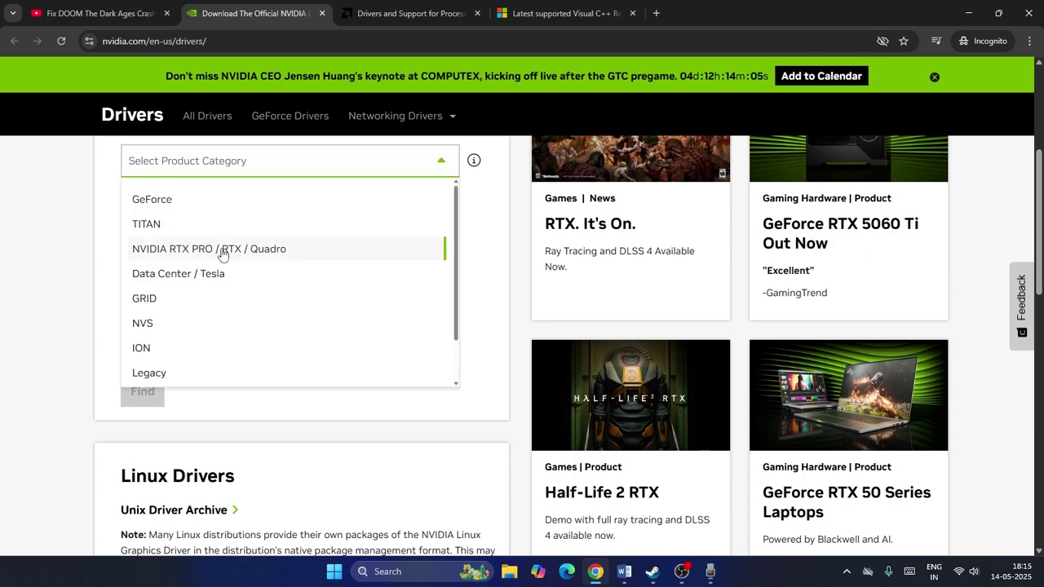
left_click(165, 254)
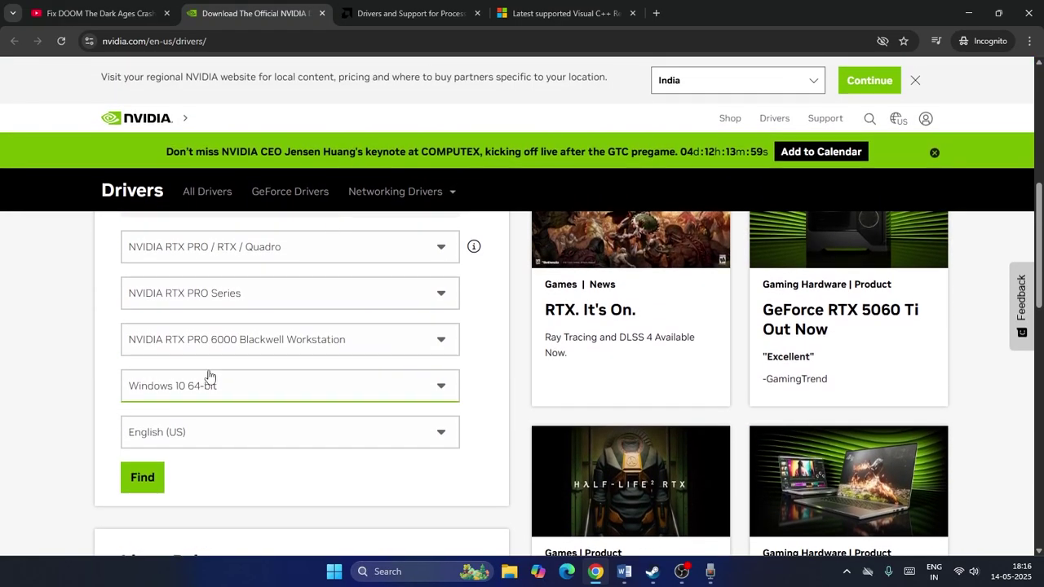
Set the operating system to Windows 11, find the matching NVIDIA drivers and review the results.
left_click(201, 393)
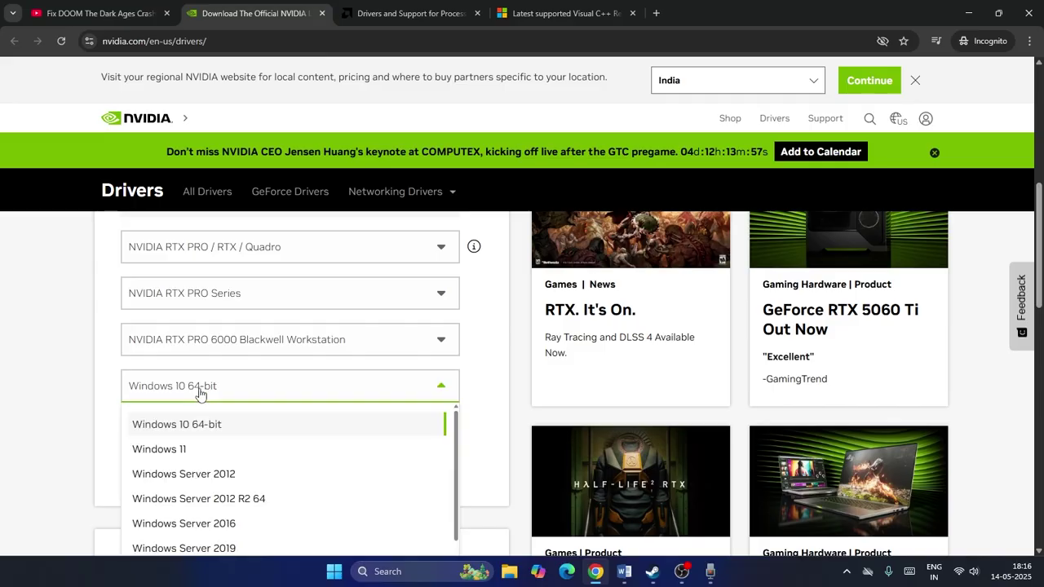
left_click(196, 449)
scroll(262, 279, "down", 2)
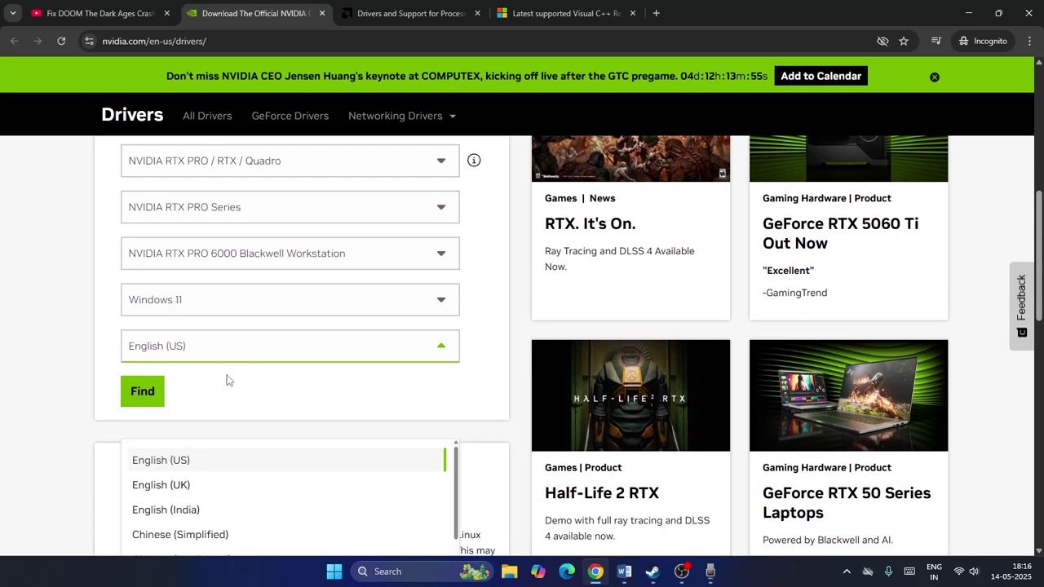
left_click(142, 391)
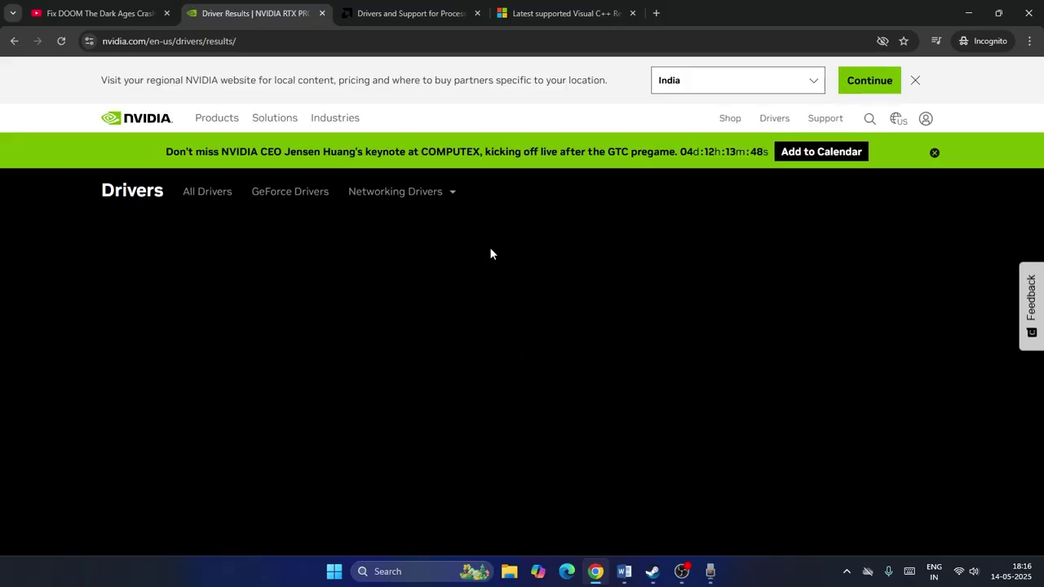
scroll(292, 411, "down", 3)
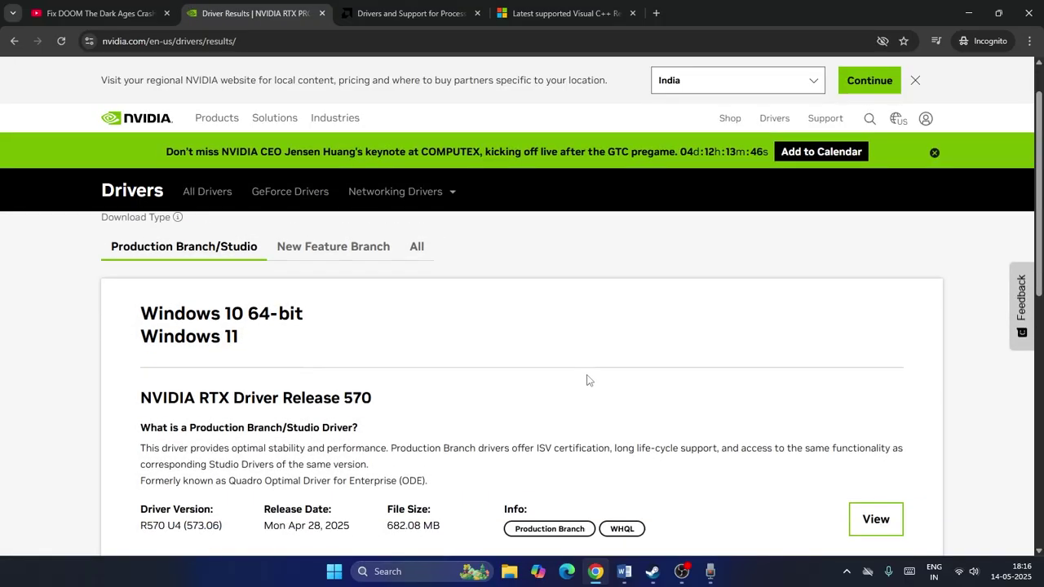
On AMD's drivers page, look up the Graphics product AMD Radeon PRO W6600 from the Radeon PRO W6000 Series and view its driver list.
left_click(441, 14)
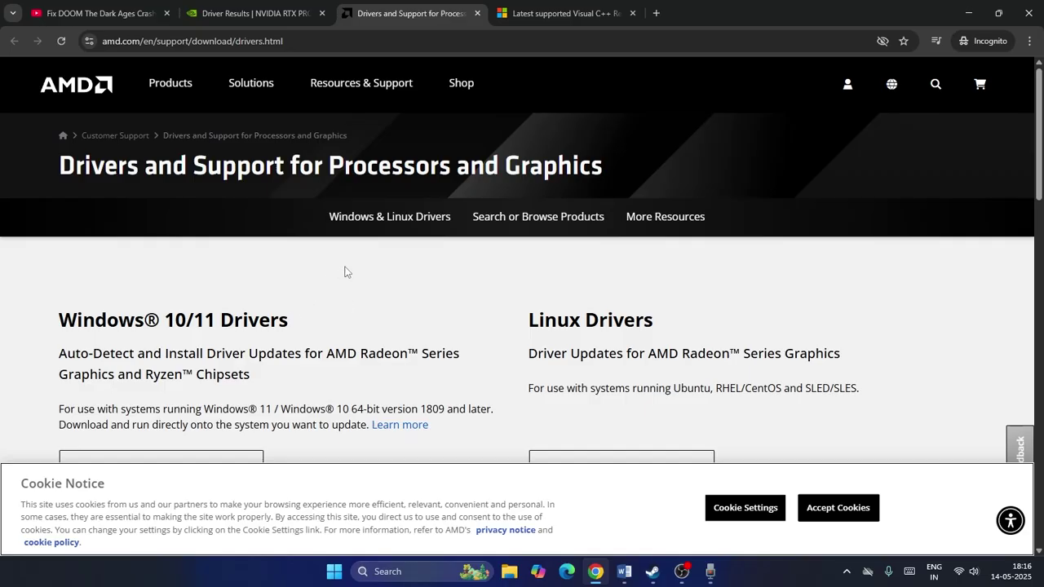
scroll(293, 278, "down", 5)
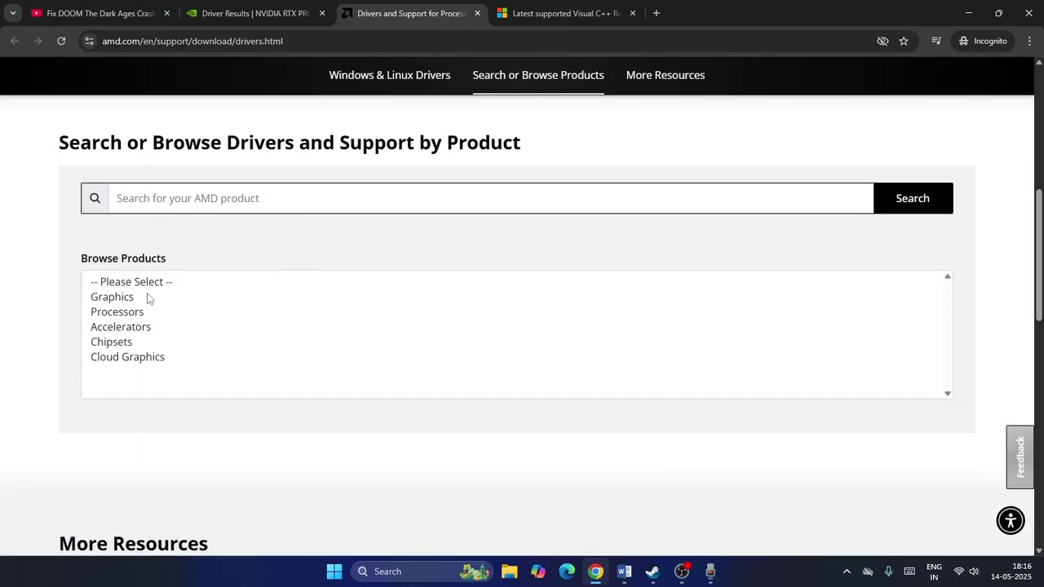
left_click(130, 298)
scroll(197, 318, "down", 2)
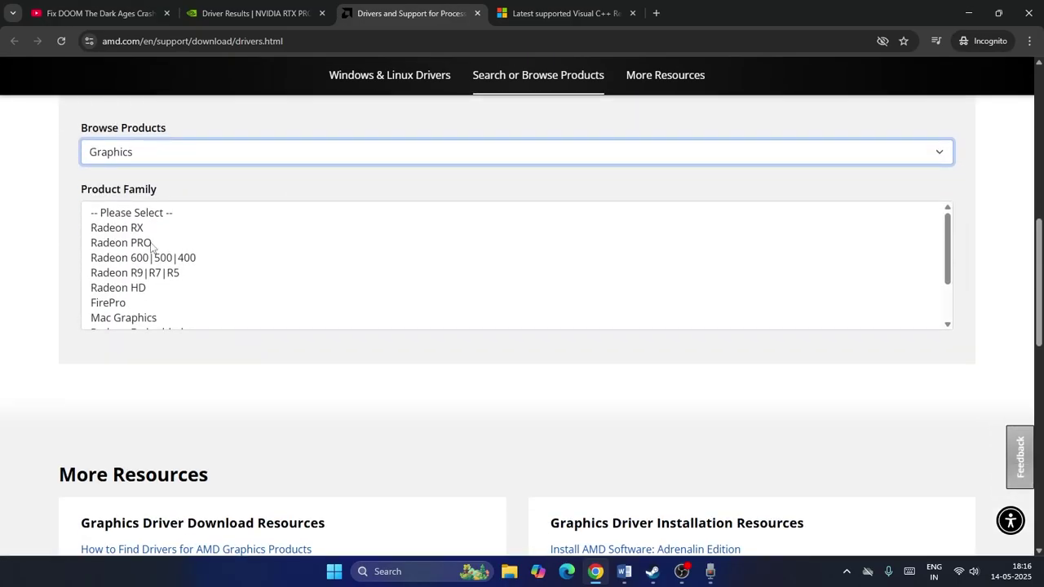
left_click(123, 243)
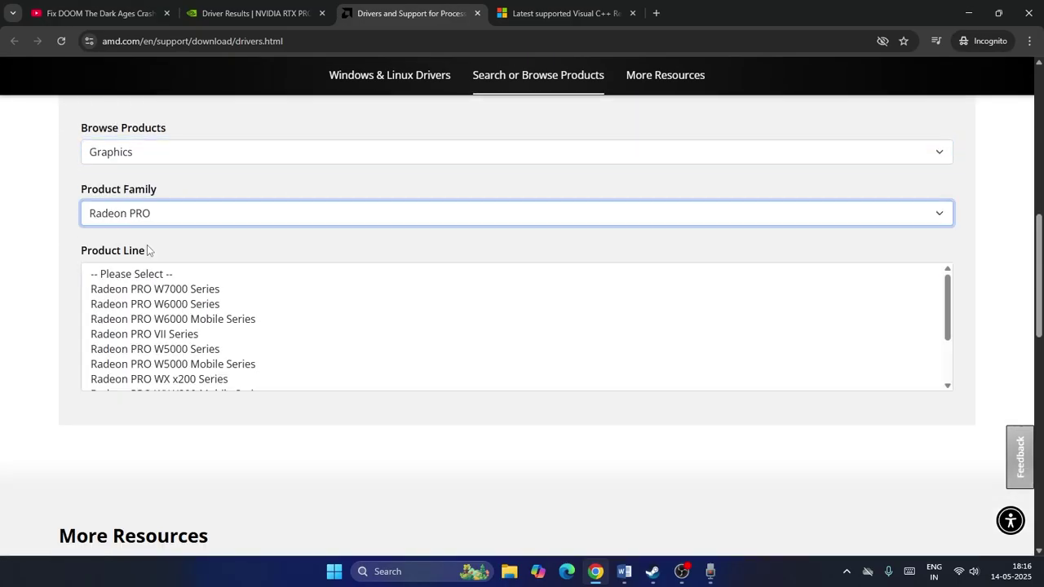
left_click(168, 304)
double_click(170, 366)
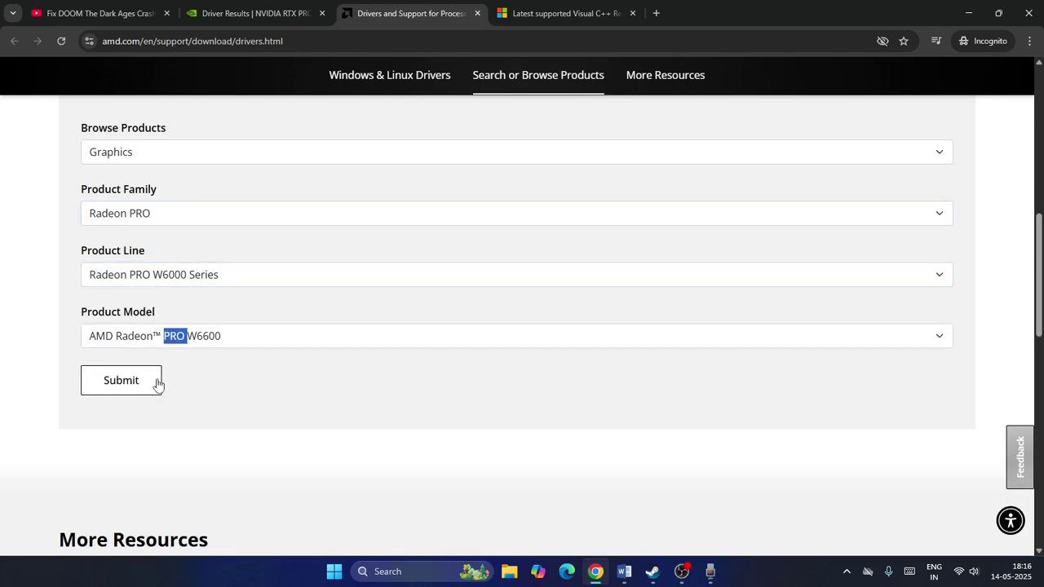
left_click(146, 382)
scroll(272, 280, "down", 2)
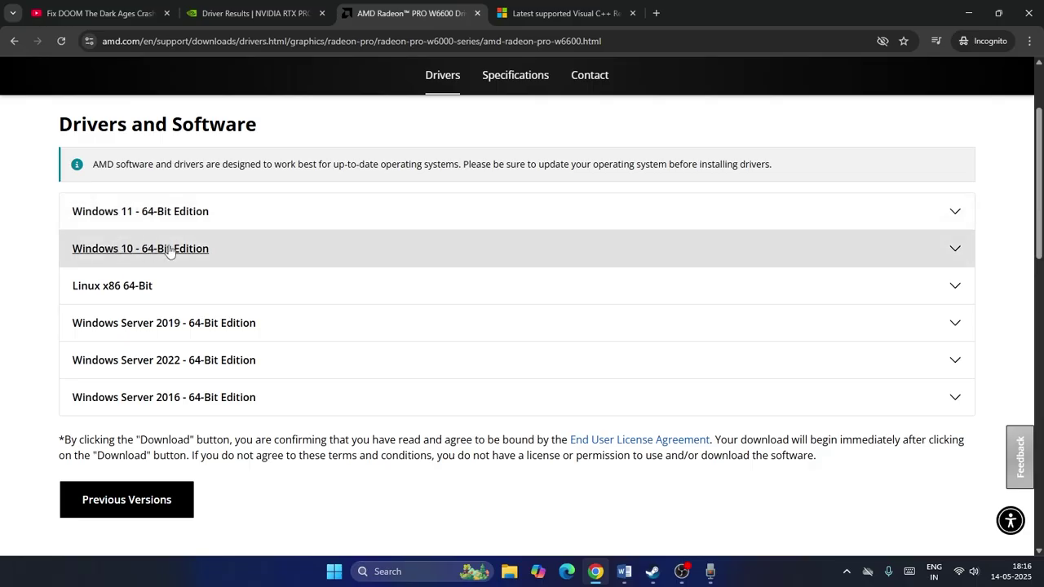
Go back to Step 7 in the Word document, and find and open the Windows Graphics settings.
left_click(968, 13)
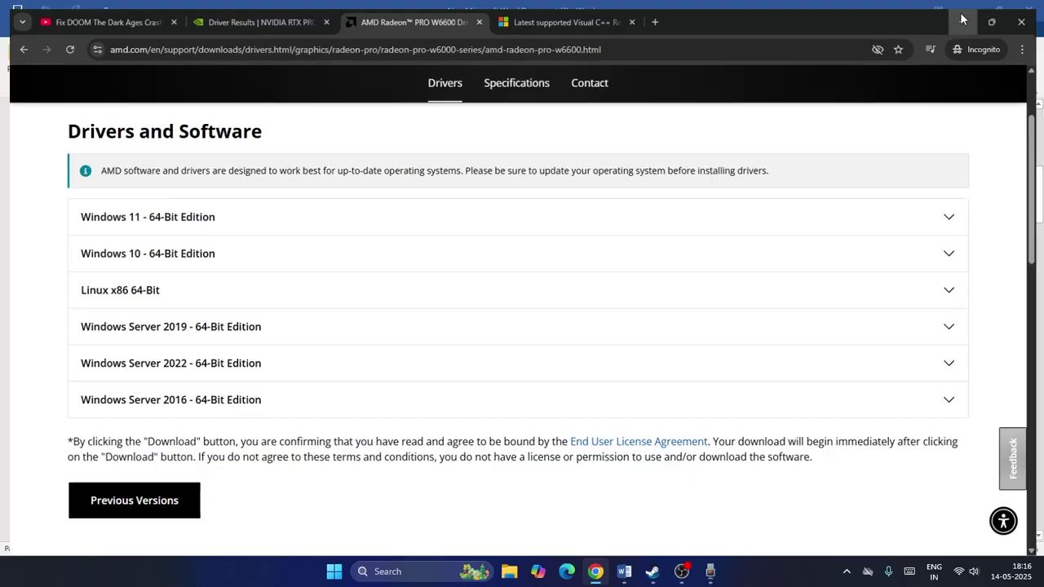
scroll(559, 296, "down", 10)
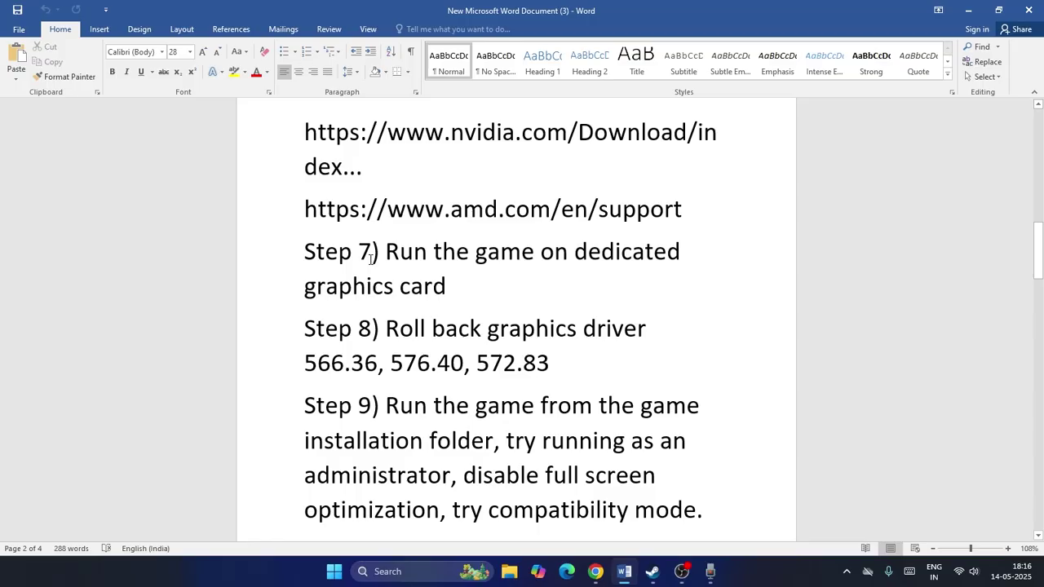
left_click(411, 568)
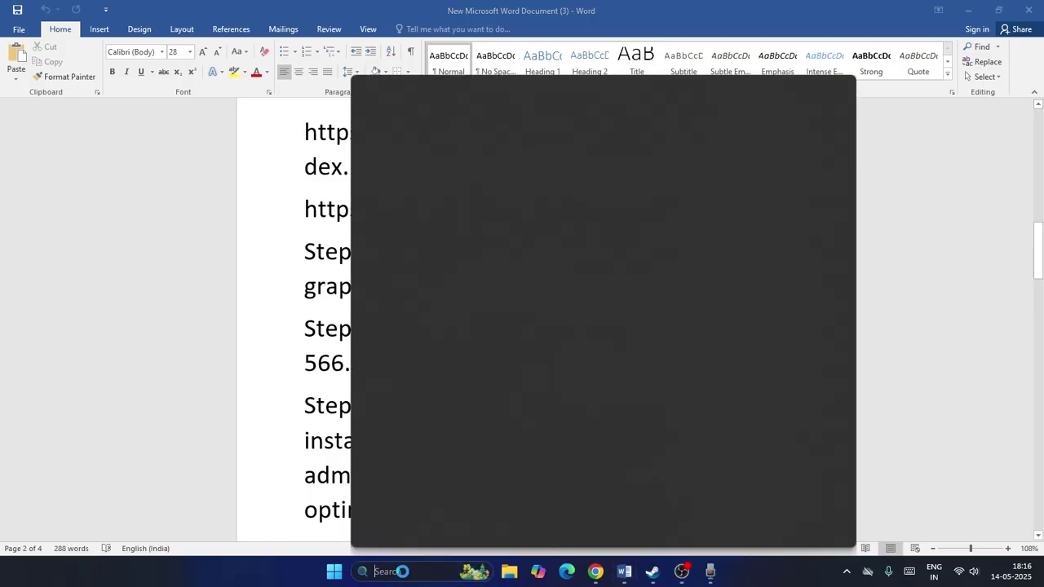
type("graphics settings")
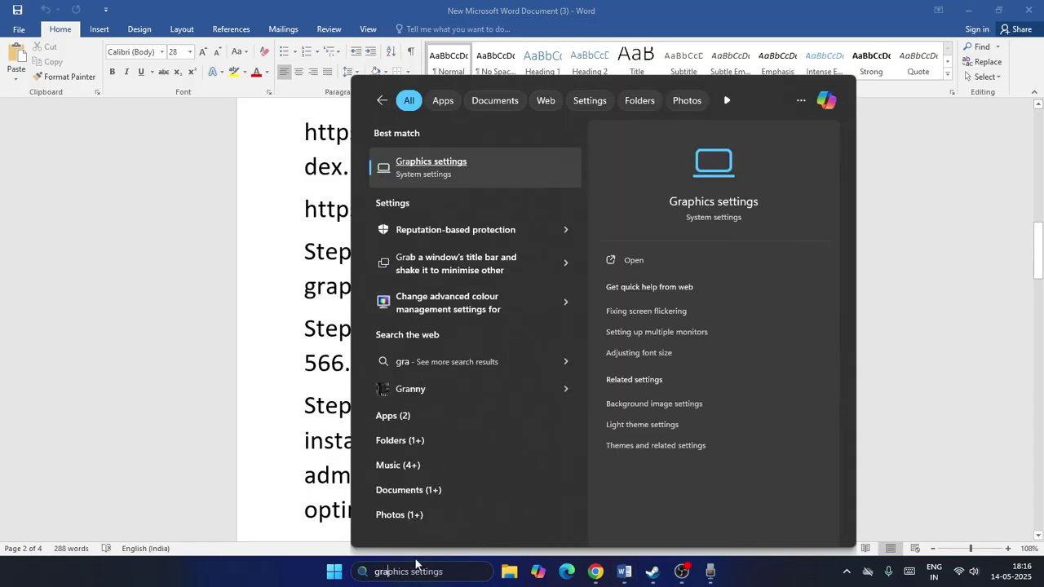
left_click(469, 171)
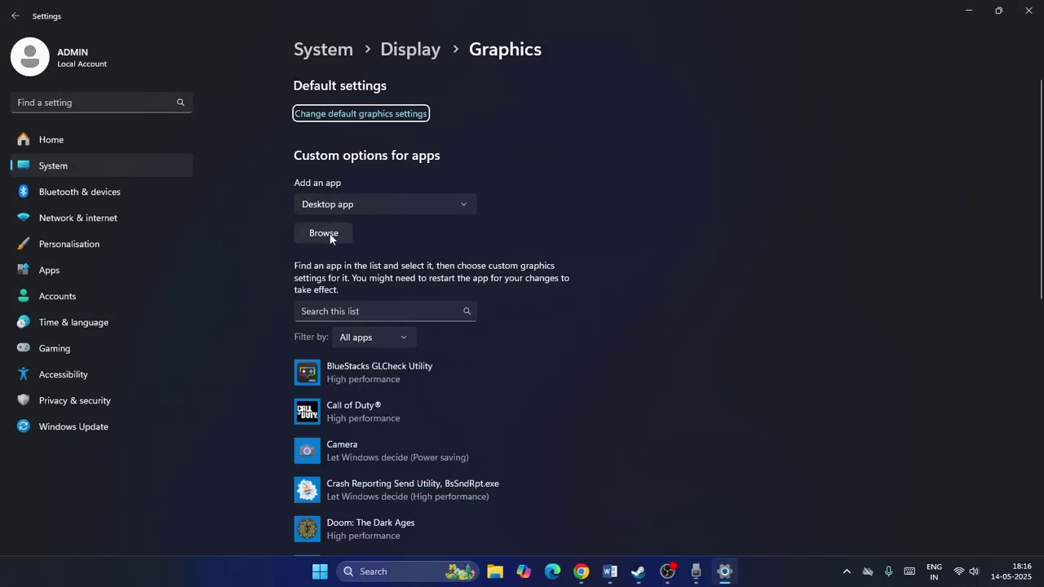
Browse to SteamLibrary\steamapps\common\DOOMTheDarkAges on drive D for a desktop app to add to the custom graphics options, and cancel the selection.
left_click(326, 233)
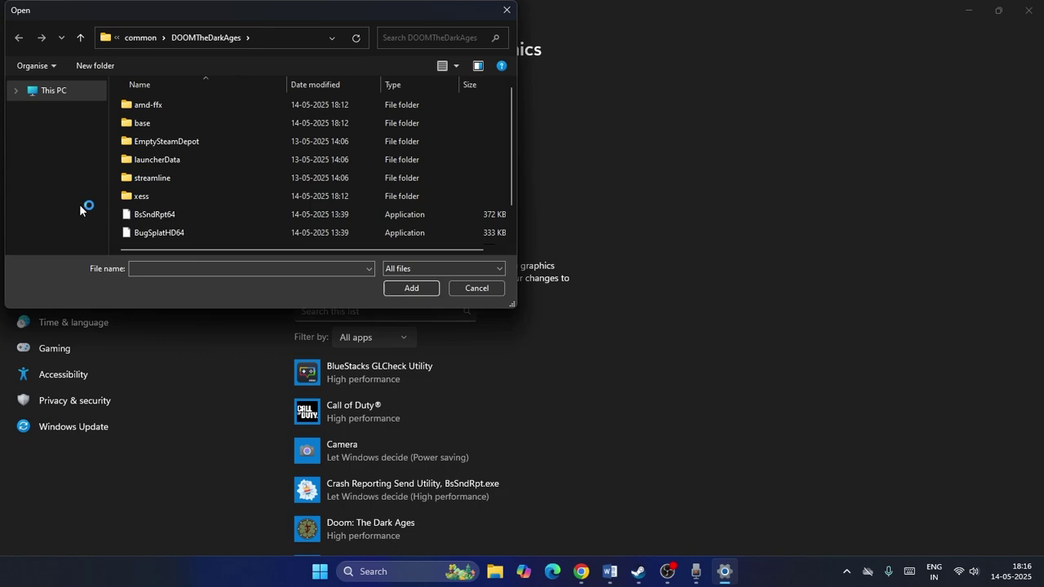
left_click(72, 97)
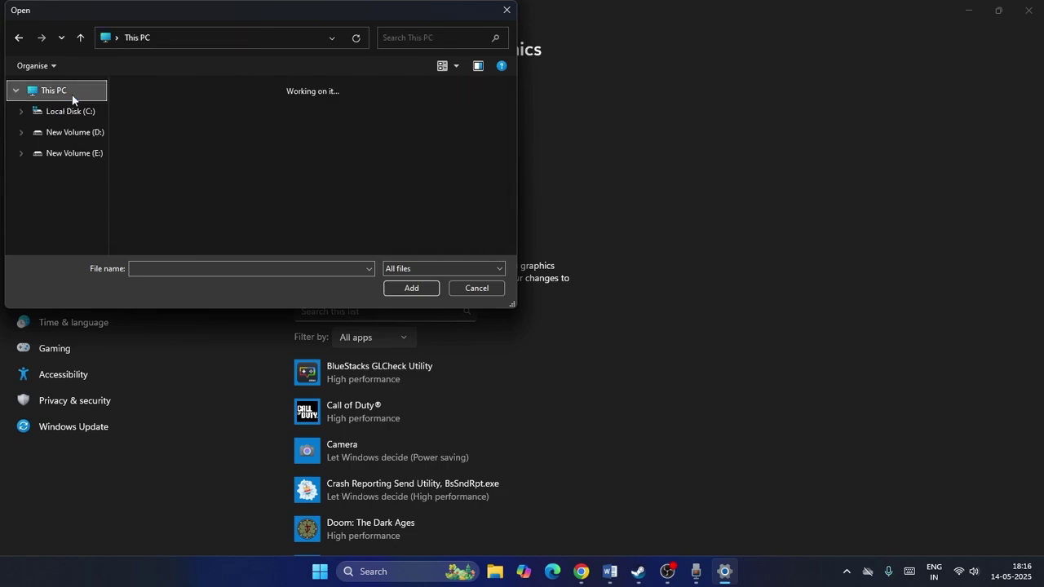
double_click(339, 125)
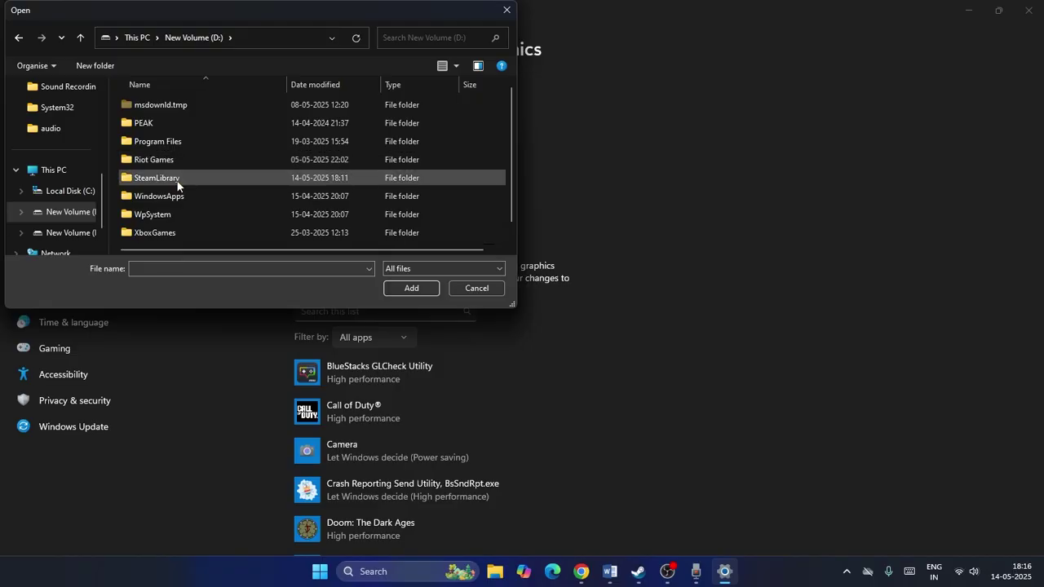
double_click(179, 178)
double_click(159, 109)
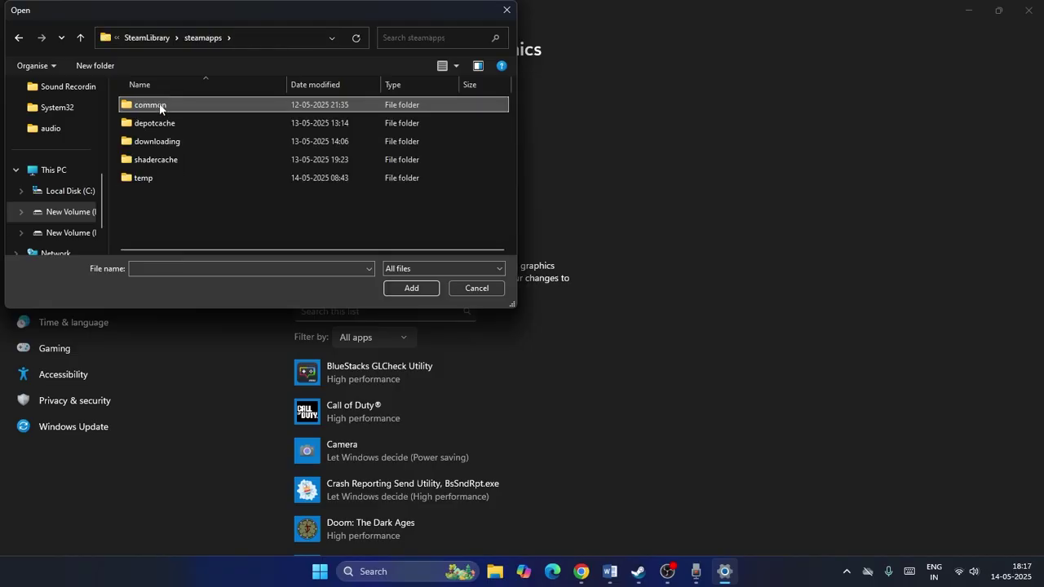
double_click(159, 107)
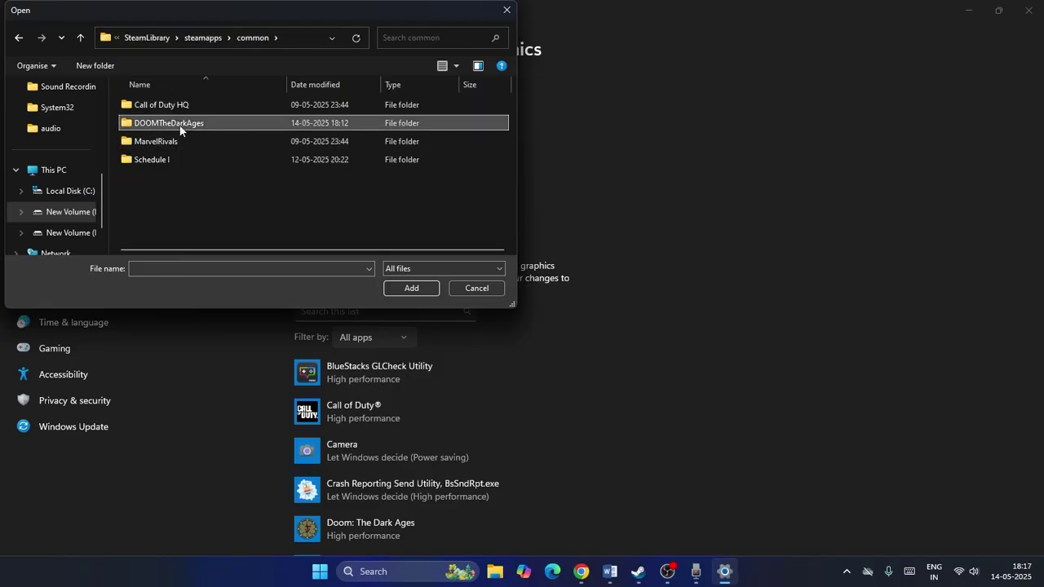
double_click(183, 124)
scroll(192, 157, "down", 1)
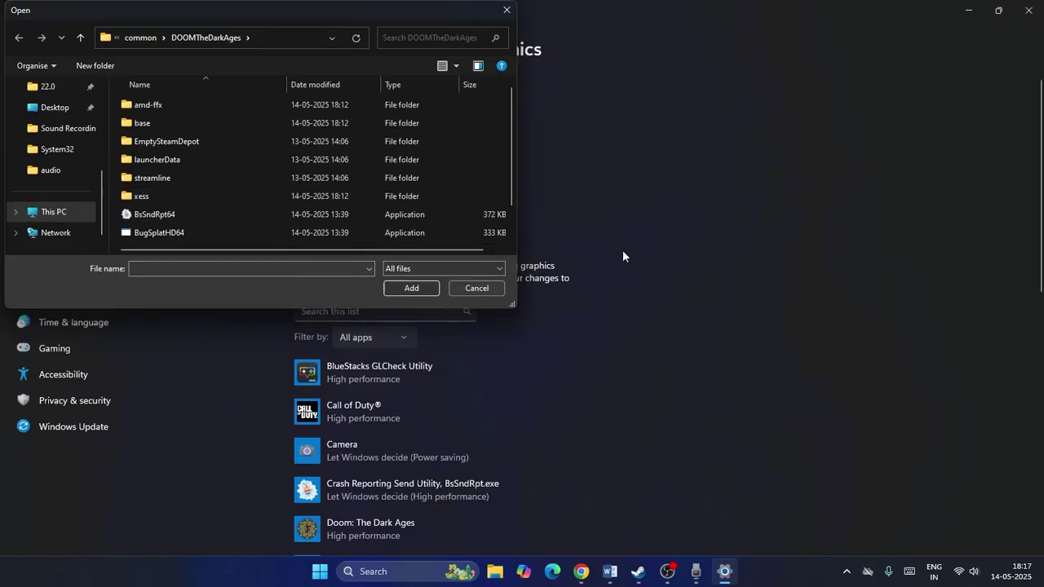
scroll(628, 238, "down", 3)
left_click(487, 291)
Set the graphics preference of Doom: The Dark Ages to High performance, save it and close Settings.
scroll(571, 261, "up", 1)
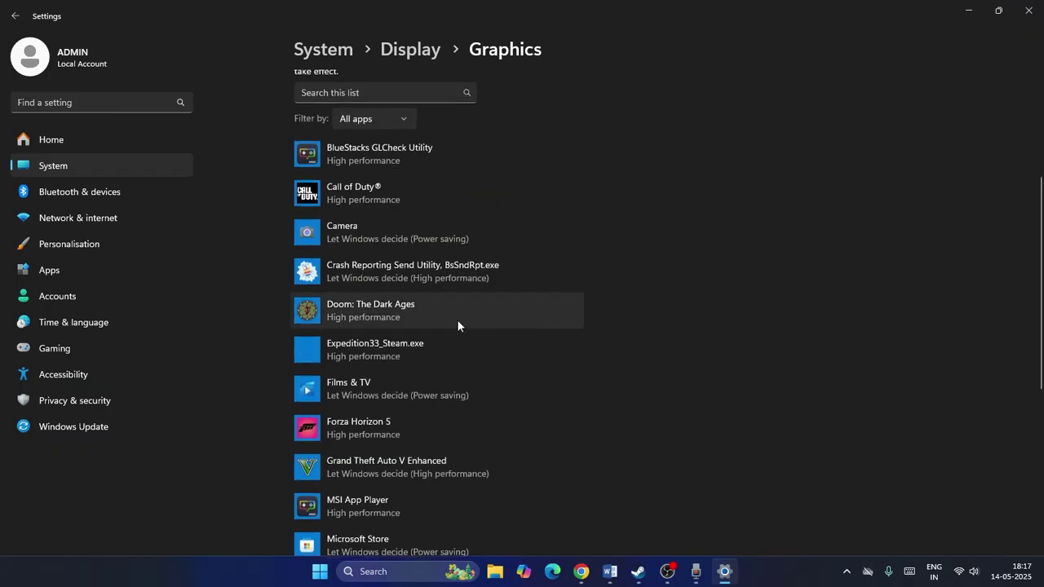
left_click(426, 312)
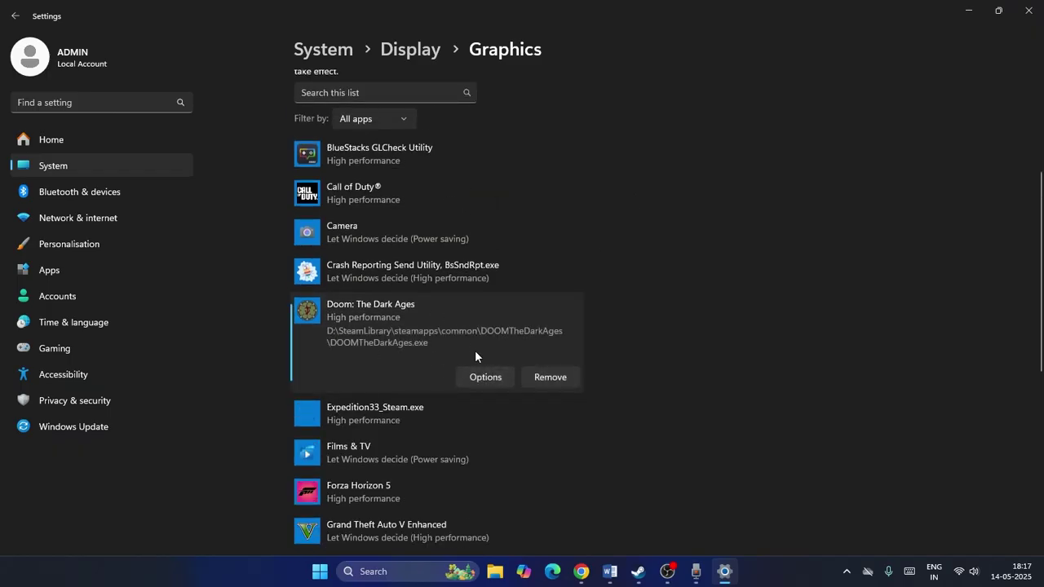
left_click(486, 377)
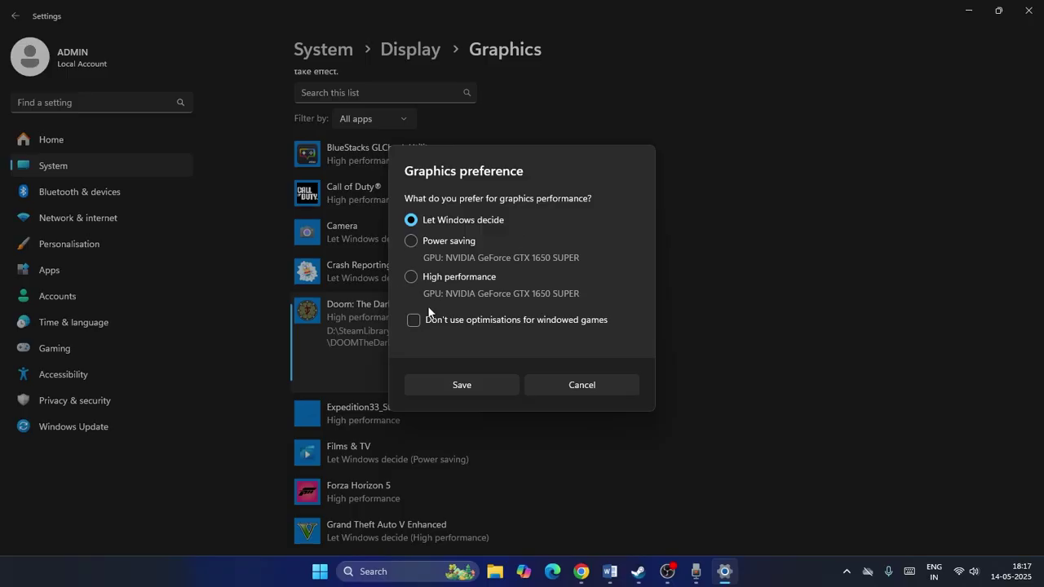
left_click(410, 277)
left_click(473, 387)
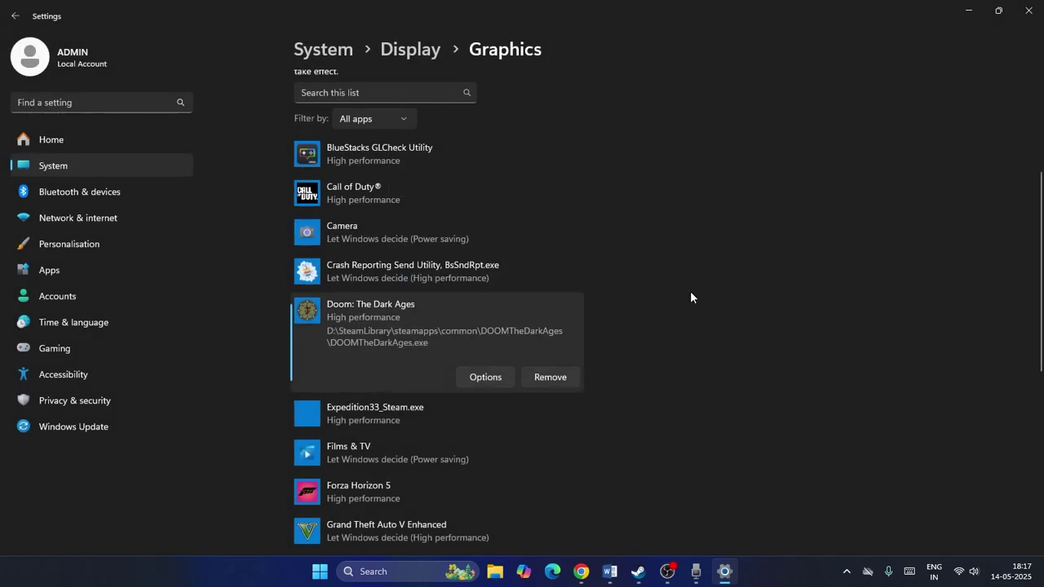
left_click(1028, 9)
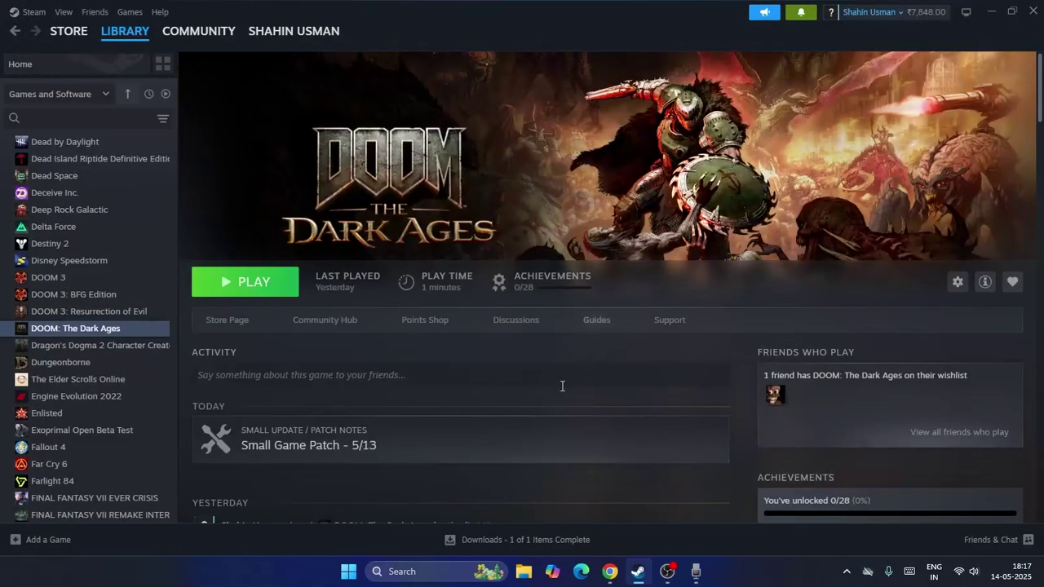
Go to Step 8 in the Word document and check the graphics driver versions suggested for the rollback.
left_click(990, 12)
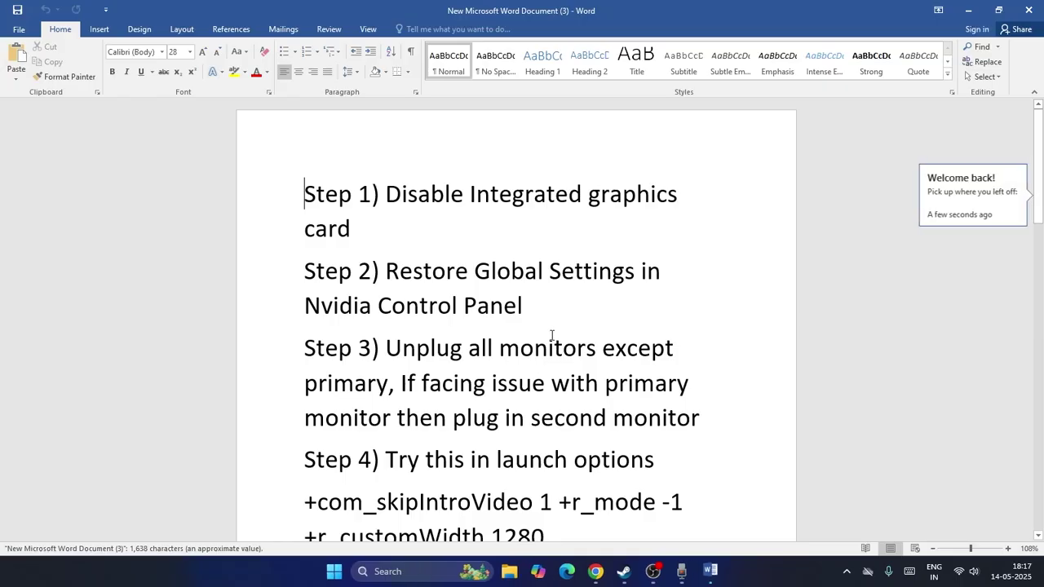
scroll(559, 307, "down", 15)
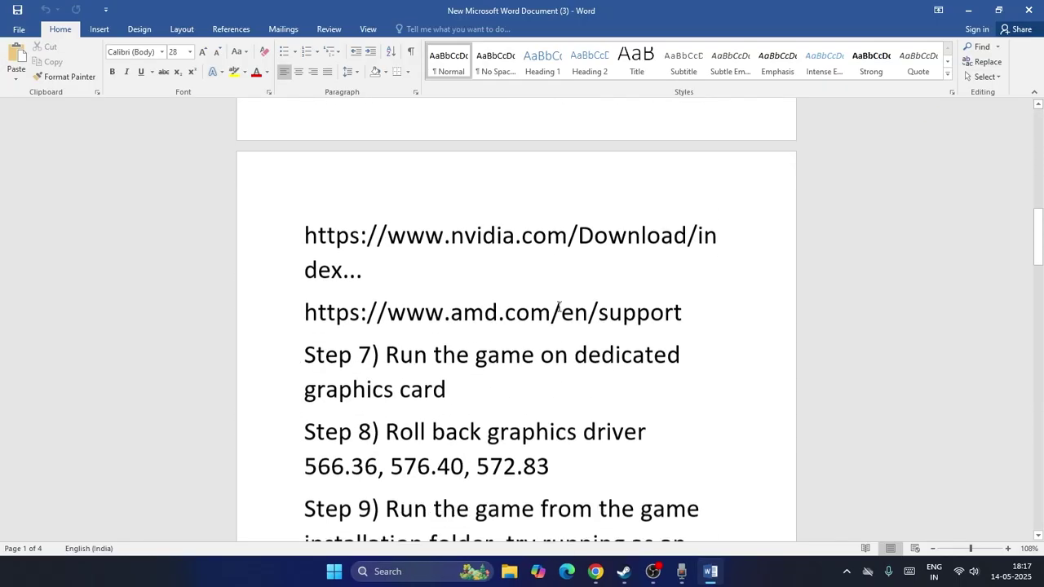
scroll(559, 307, "up", 1)
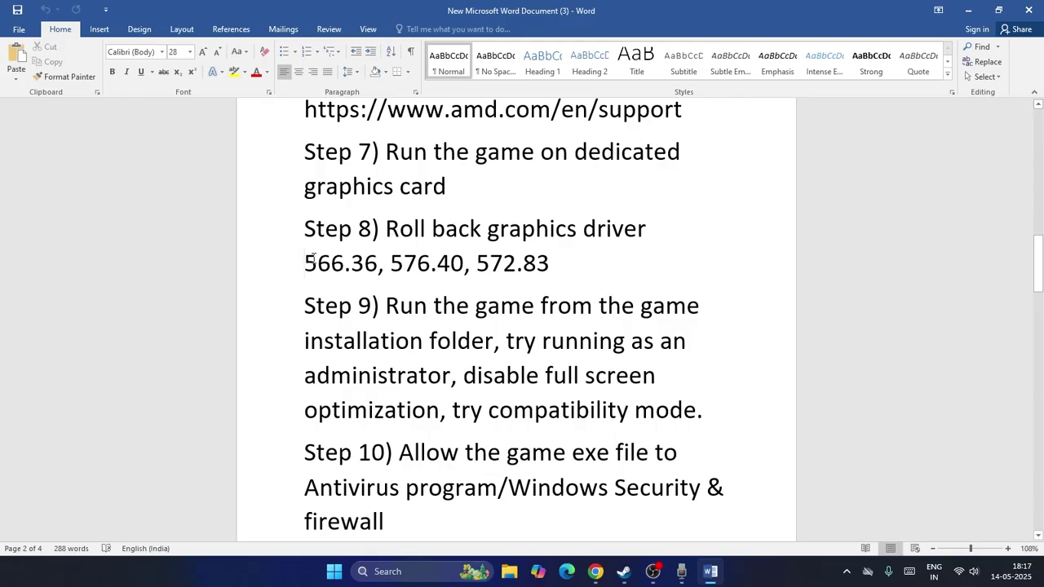
left_click_drag(313, 258, 559, 262)
left_click(559, 265)
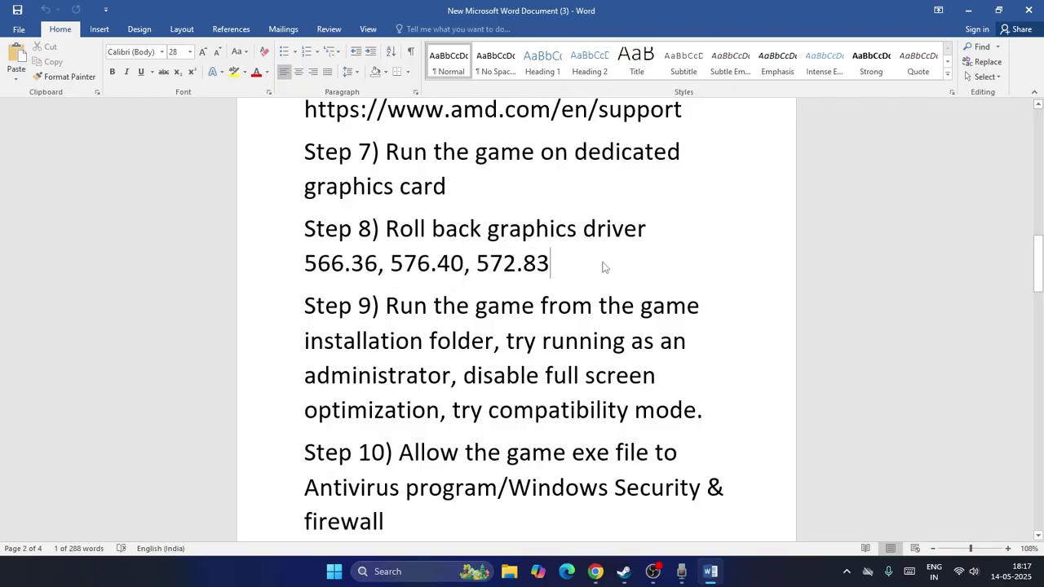
Expand the older versions on the NVIDIA driver results page in the browser, and check releases 572.60 and 572.83.
left_click(602, 574)
left_click(252, 13)
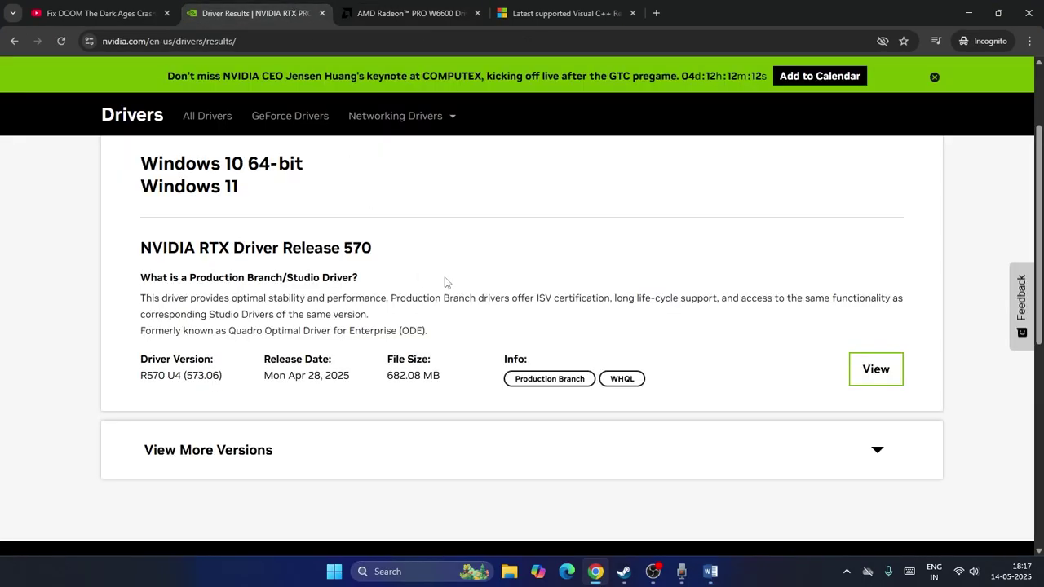
scroll(444, 277, "down", 3)
scroll(318, 255, "up", 2)
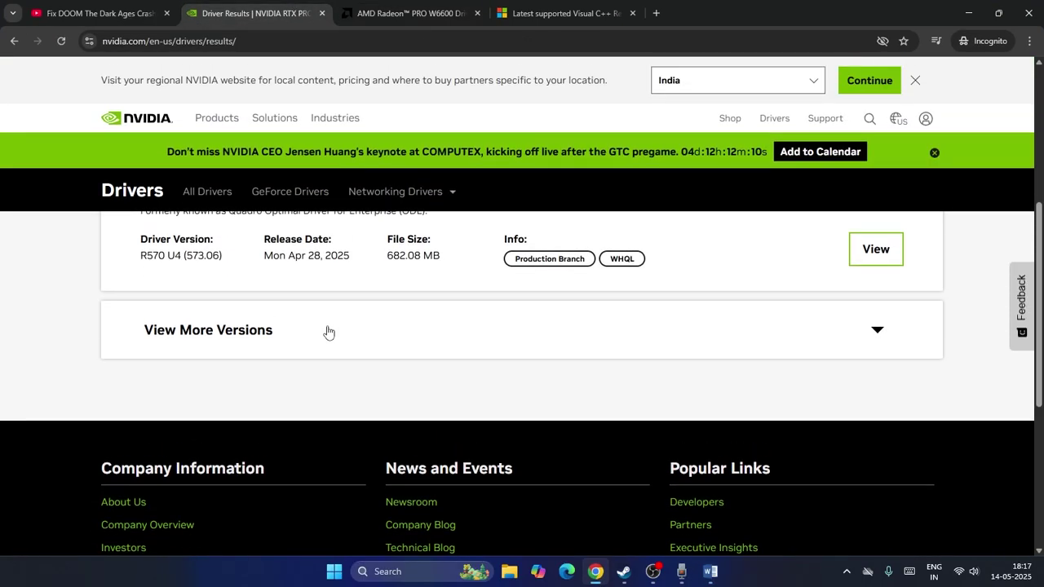
left_click(326, 329)
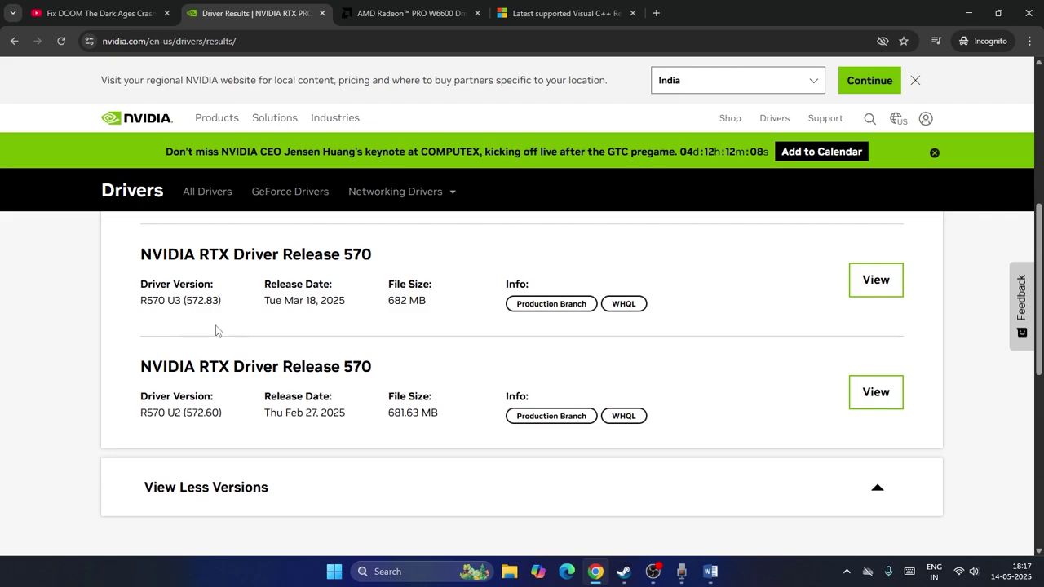
left_click_drag(186, 413, 220, 413)
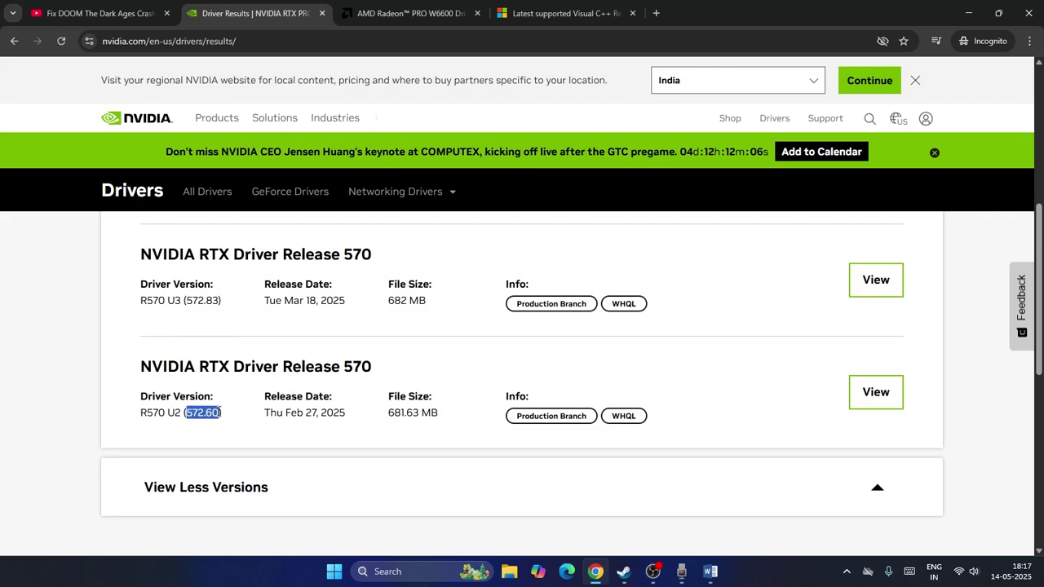
left_click_drag(186, 300, 221, 300)
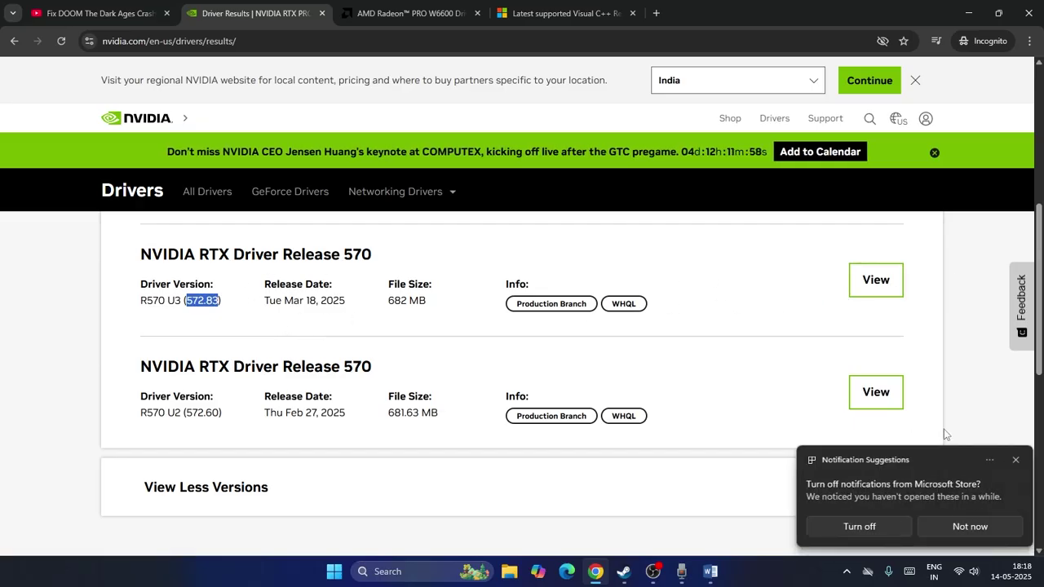
left_click(1017, 459)
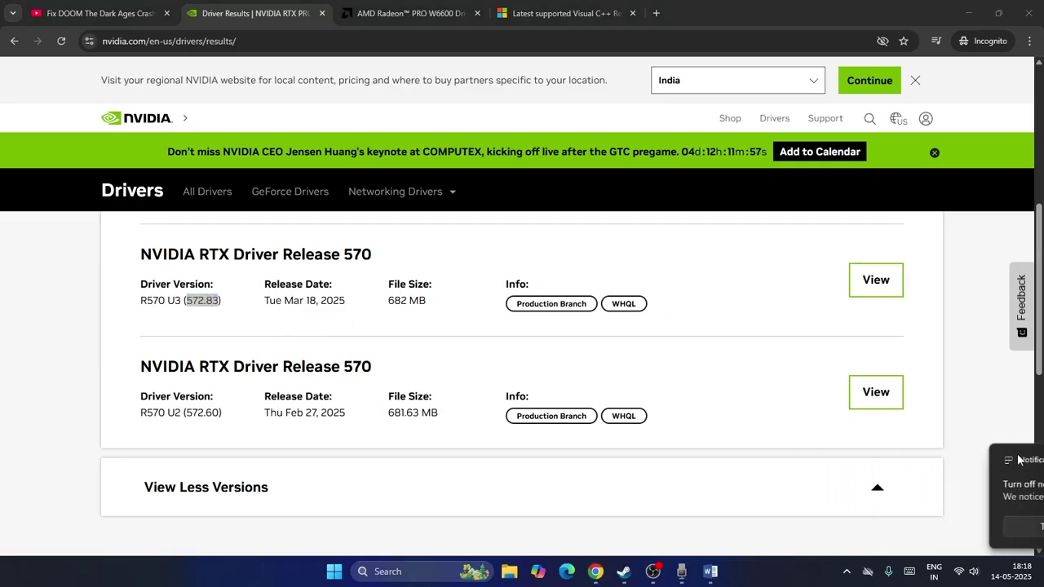
Read Step 9 in the Word document, and launch DOOMTheDarkAges from its installation folder.
left_click(710, 572)
scroll(489, 286, "down", 2)
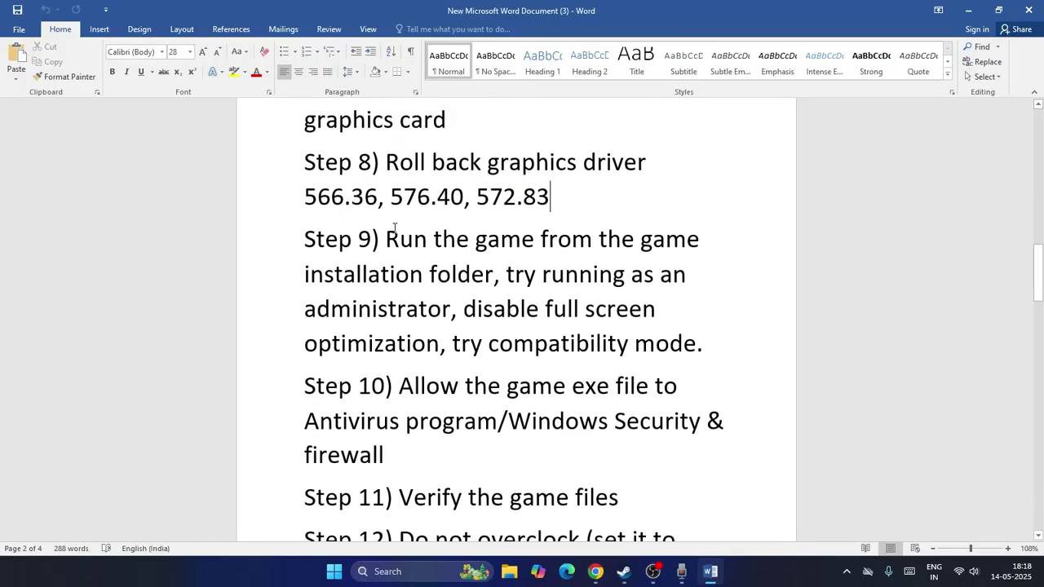
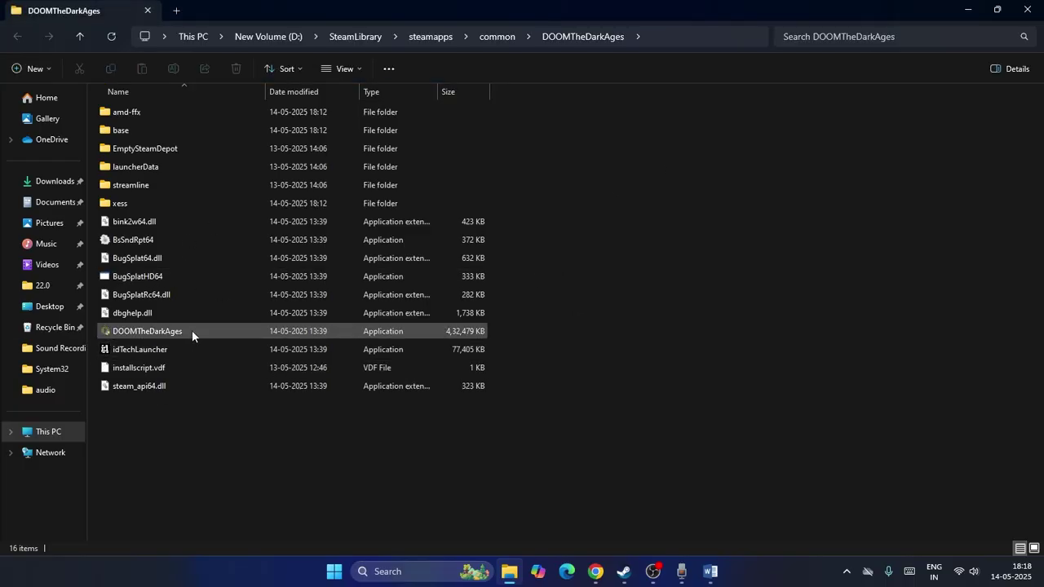
mouse_move(191, 330)
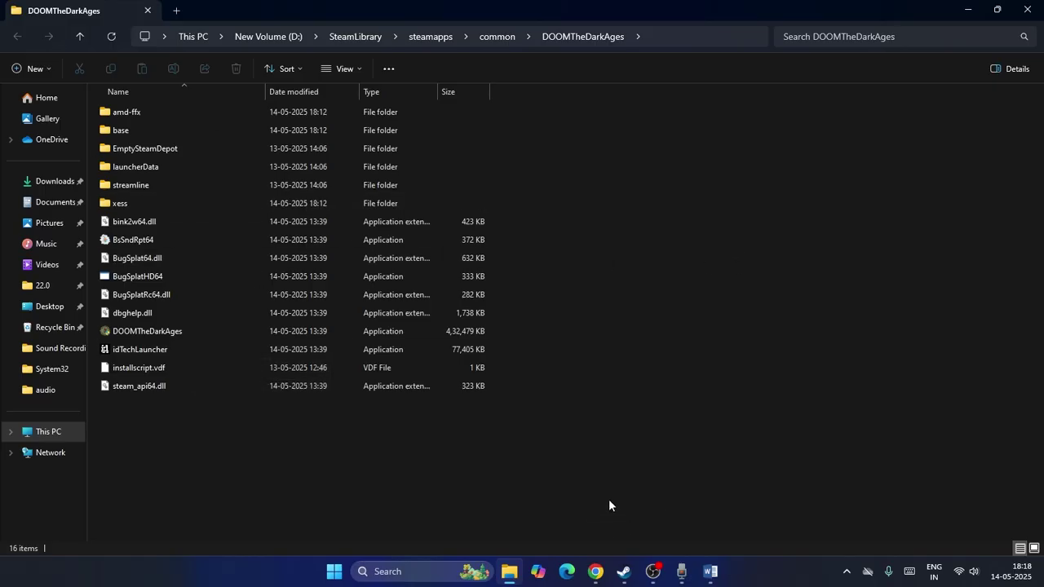
left_click(194, 333)
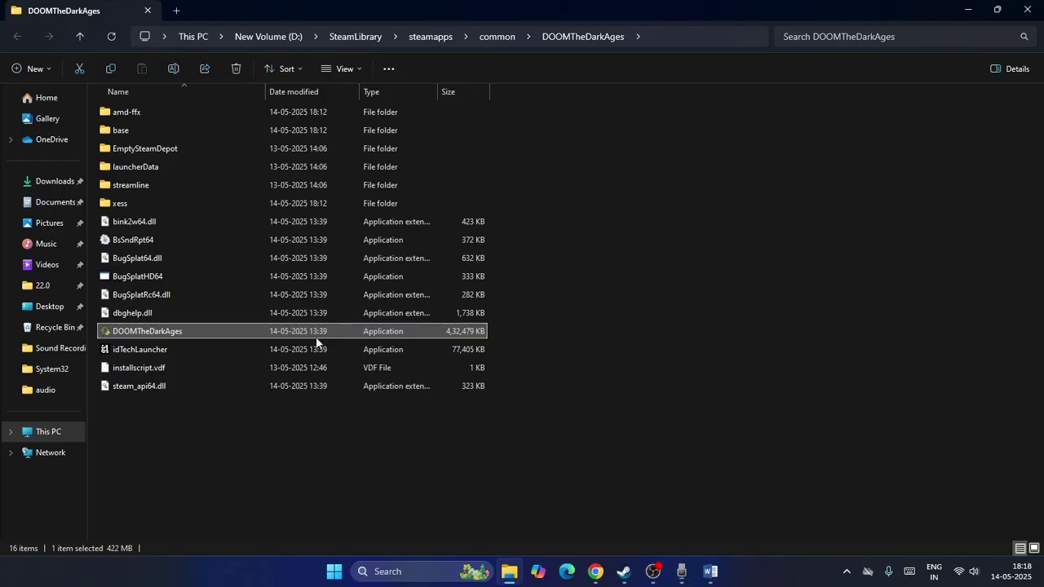
double_click(198, 333)
Review the Compatibility properties of the DOOMTheDarkAges application, and close the properties and the folder.
key("shift+F10")
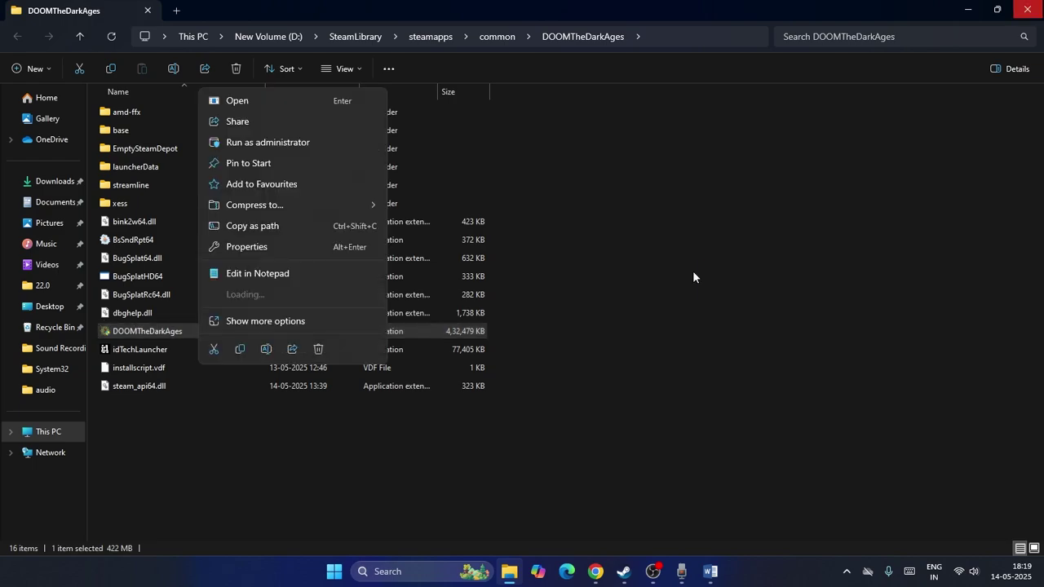
left_click(276, 410)
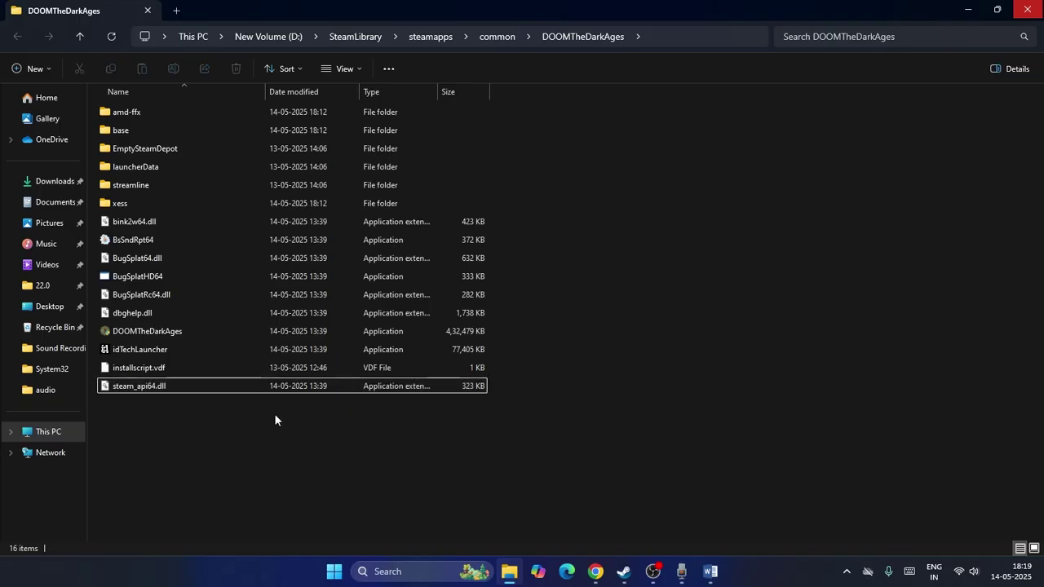
right_click(175, 330)
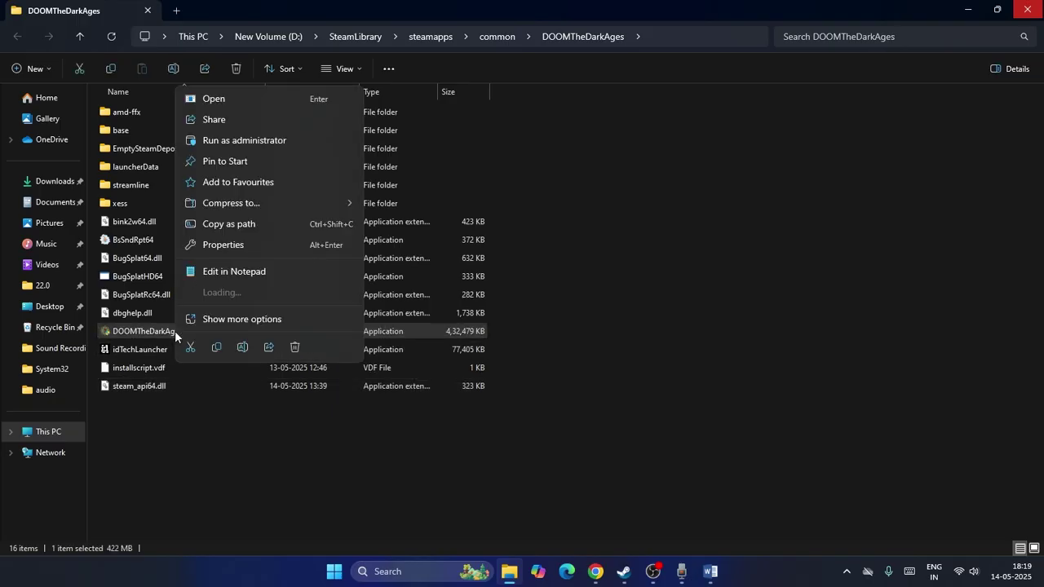
left_click(236, 315)
left_click(238, 320)
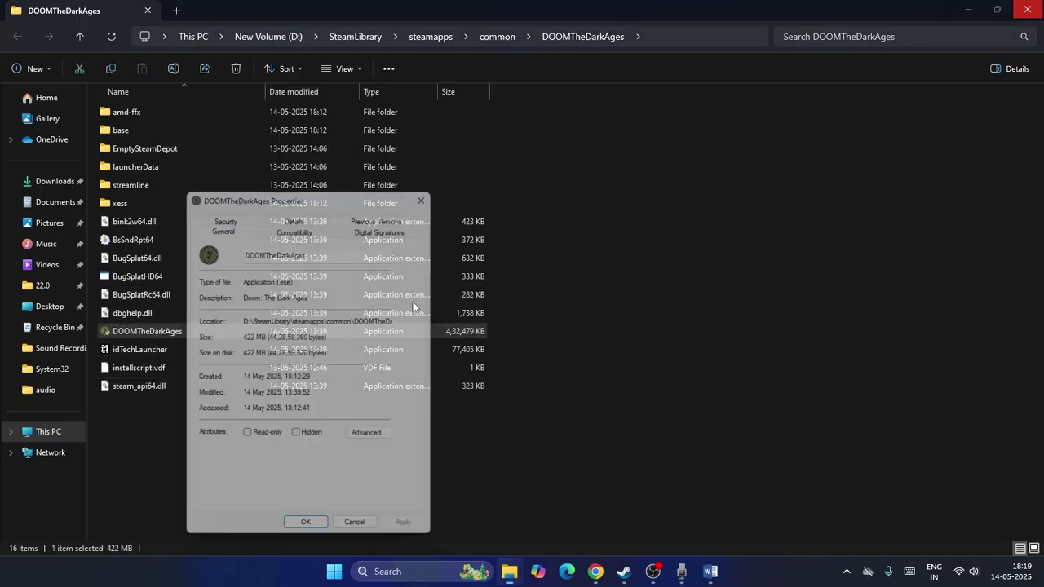
left_click(308, 233)
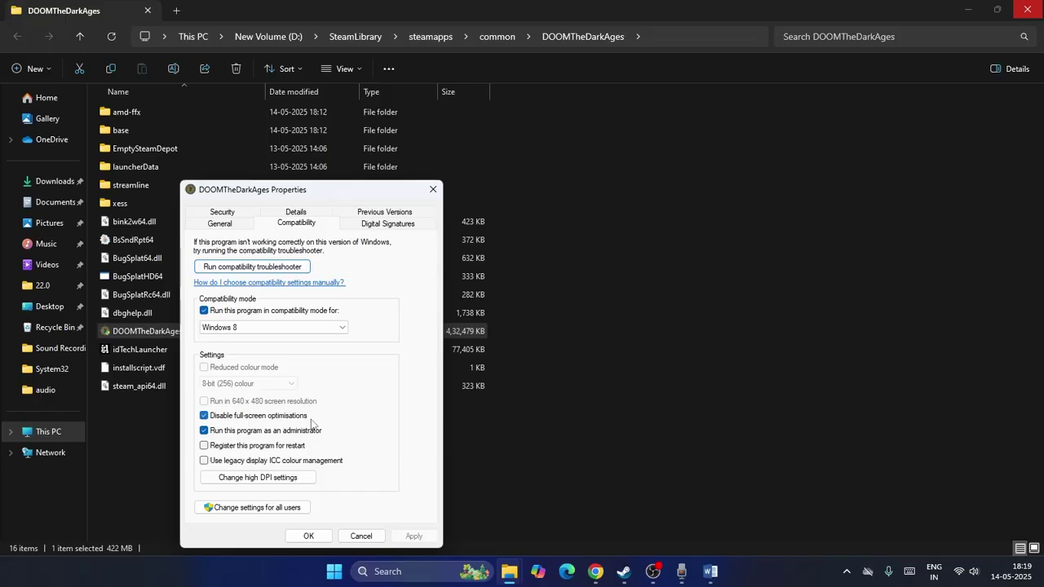
left_click(433, 190)
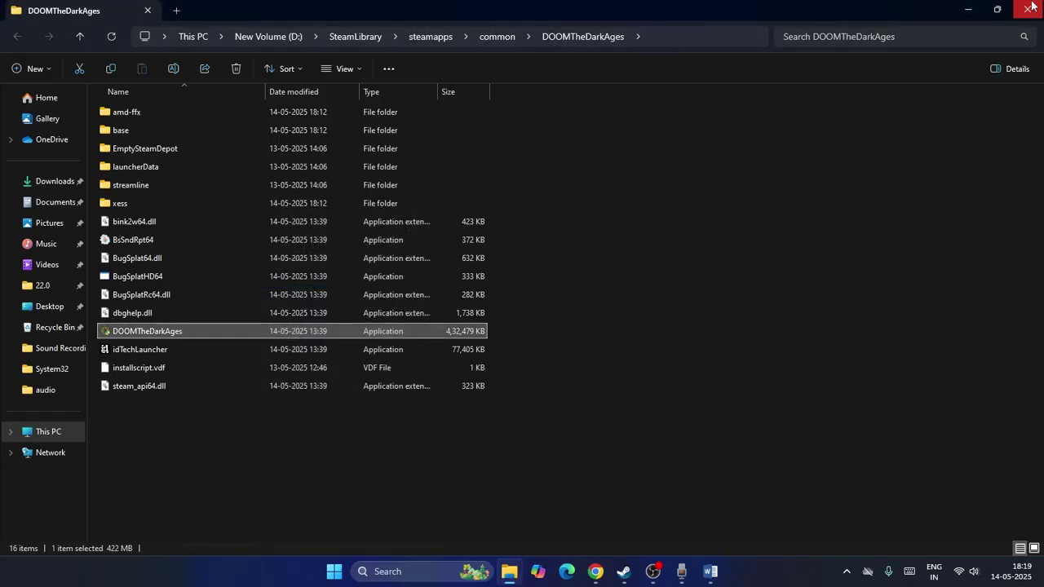
left_click(1030, 7)
left_click(786, 97)
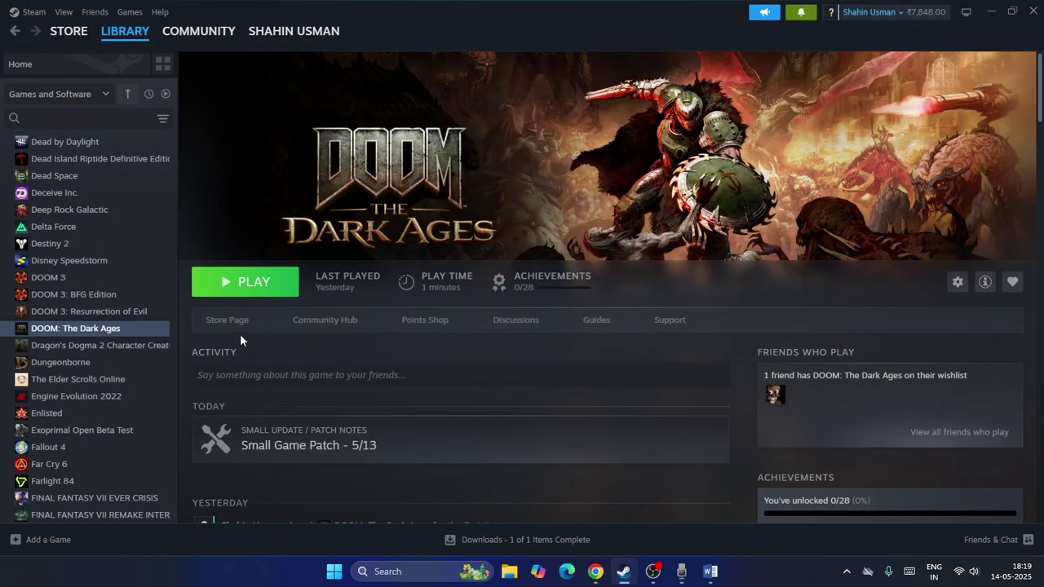
Go to Step 10 in the Word document, and find and open Control Panel.
left_click(710, 570)
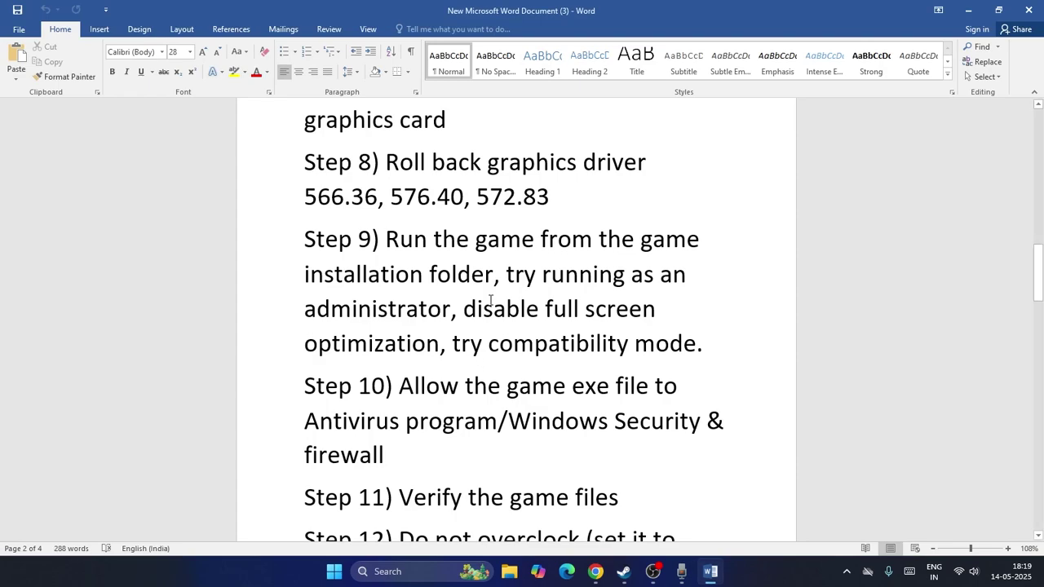
scroll(490, 299, "down", 1)
scroll(491, 298, "down", 1)
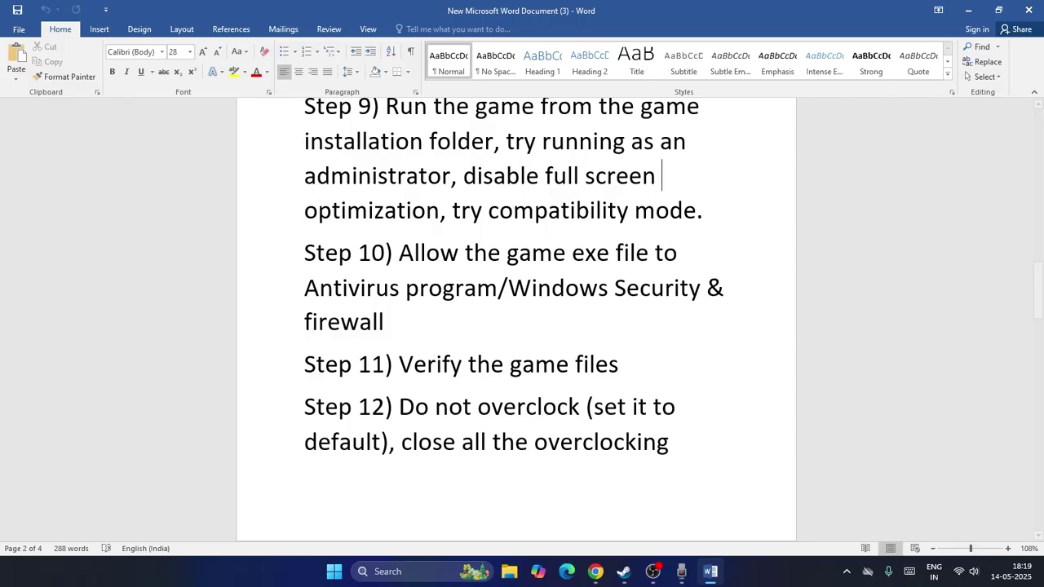
left_click(396, 571)
type("control")
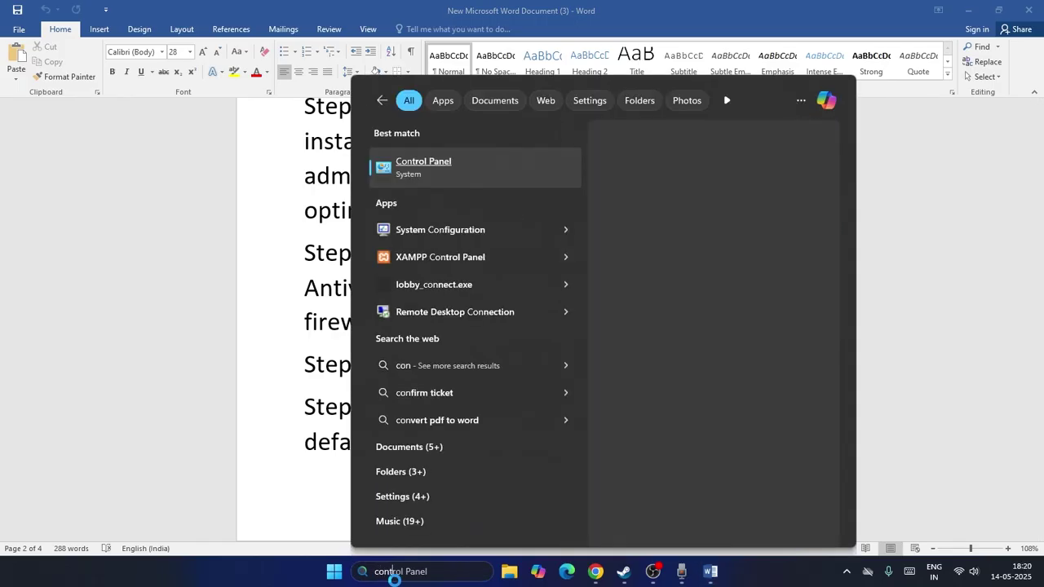
left_click(463, 179)
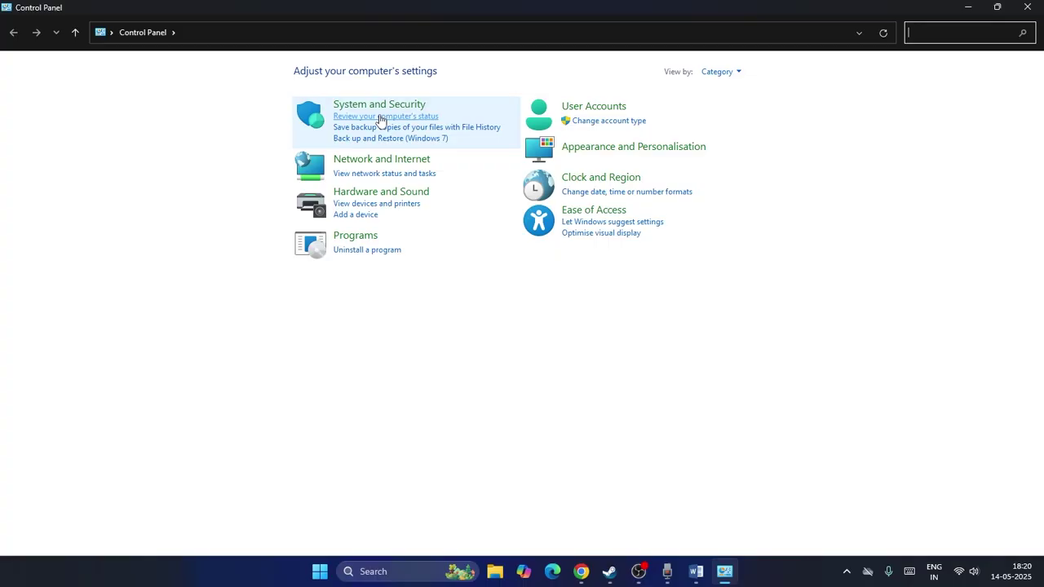
Open the list of apps allowed through Windows Defender Firewall from the System and Security settings.
left_click(382, 106)
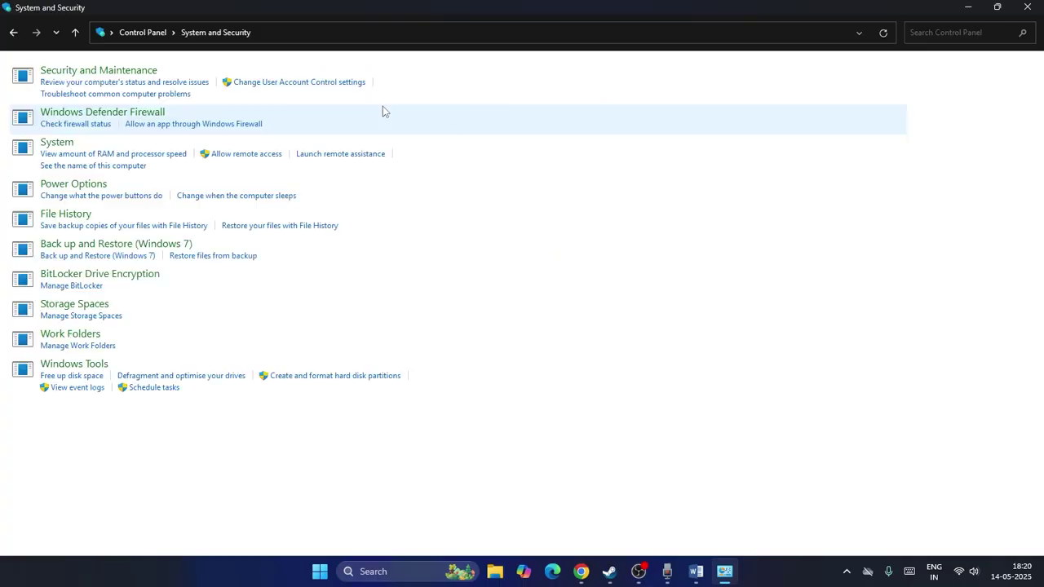
left_click(287, 115)
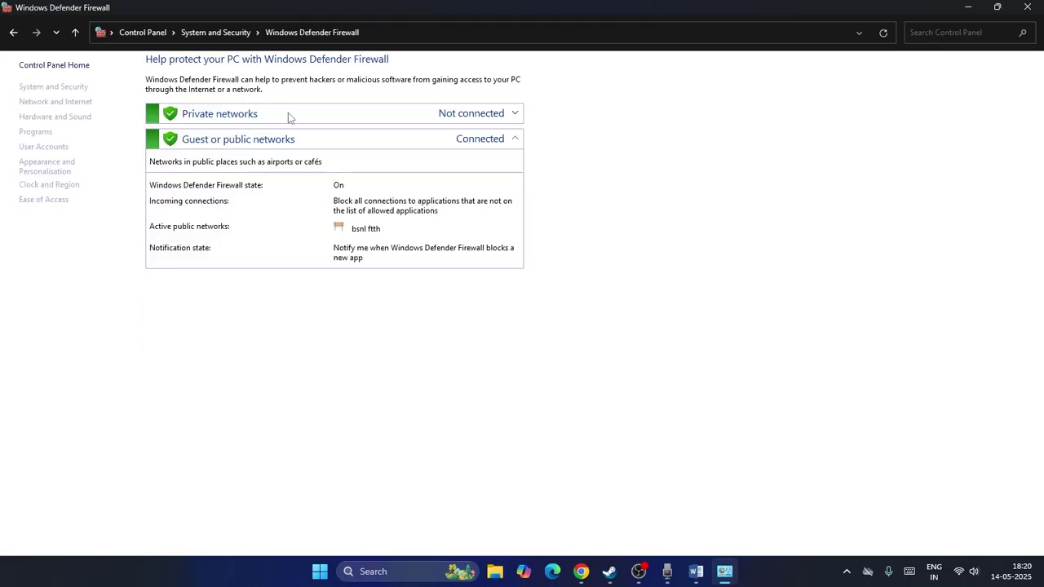
left_click(36, 102)
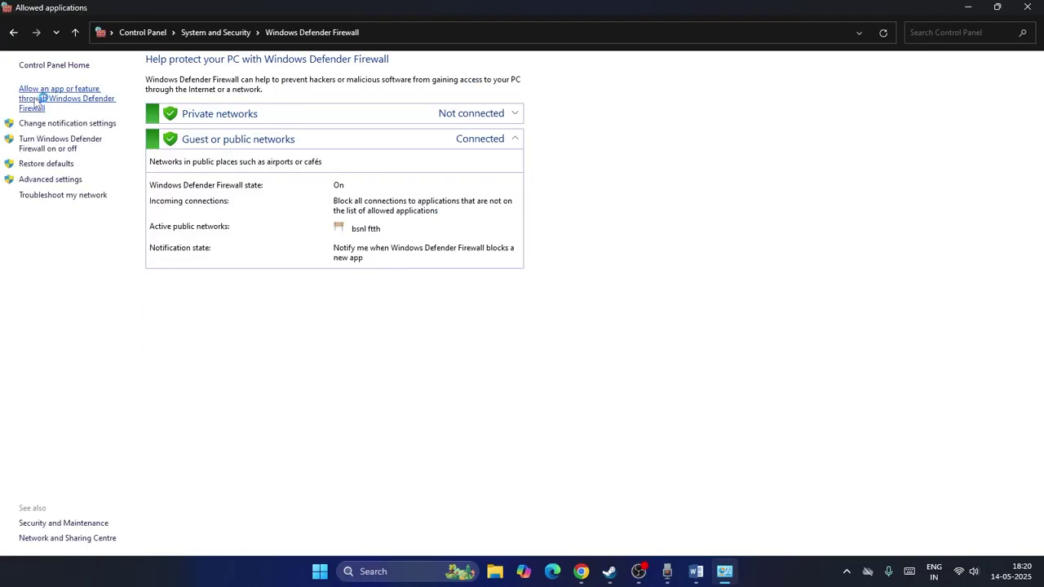
Find the DOOM: The Dark Ages entries in the allowed apps list and check their private and public network access.
scroll(430, 222, "down", 2)
scroll(431, 222, "down", 7)
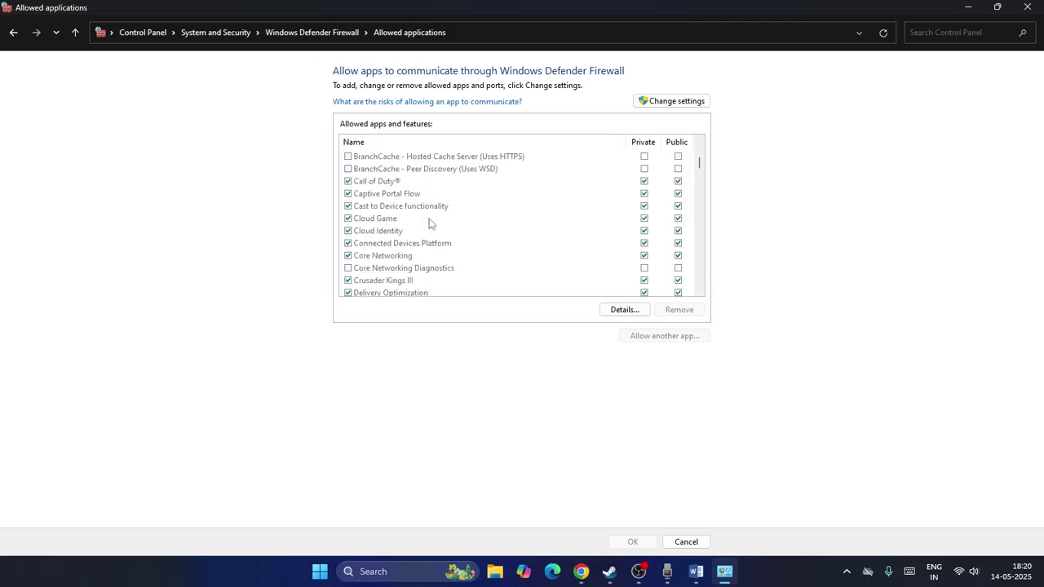
scroll(430, 224, "up", 2)
scroll(430, 225, "up", 3)
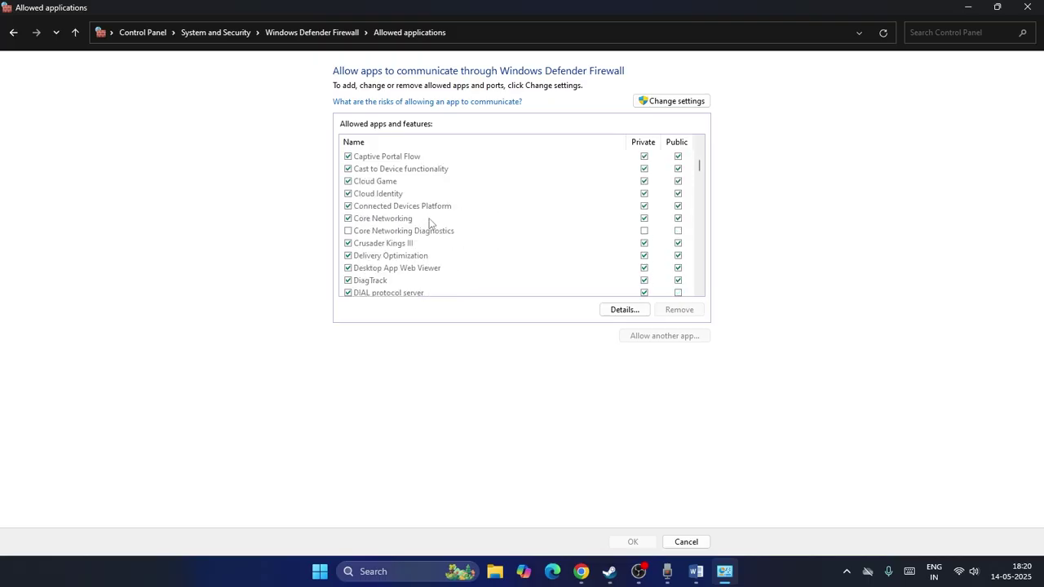
scroll(412, 216, "down", 2)
scroll(383, 216, "down", 1)
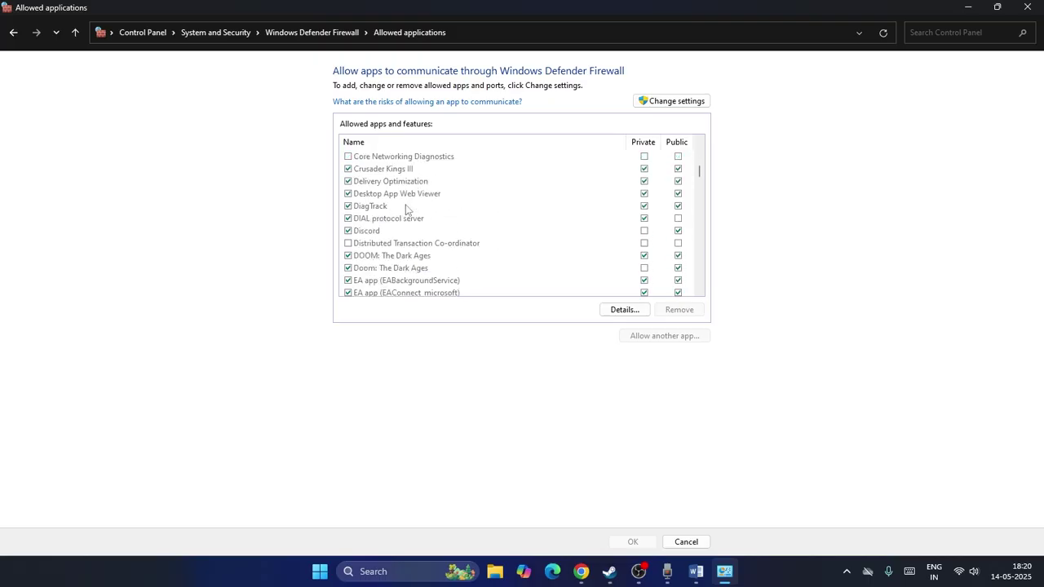
scroll(446, 229, "up", 1)
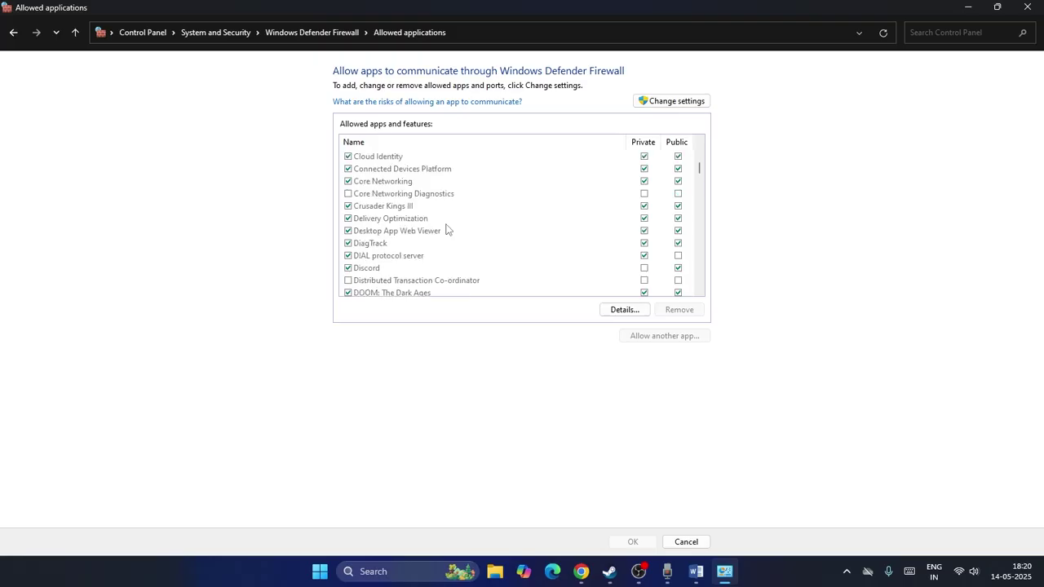
scroll(368, 217, "down", 2)
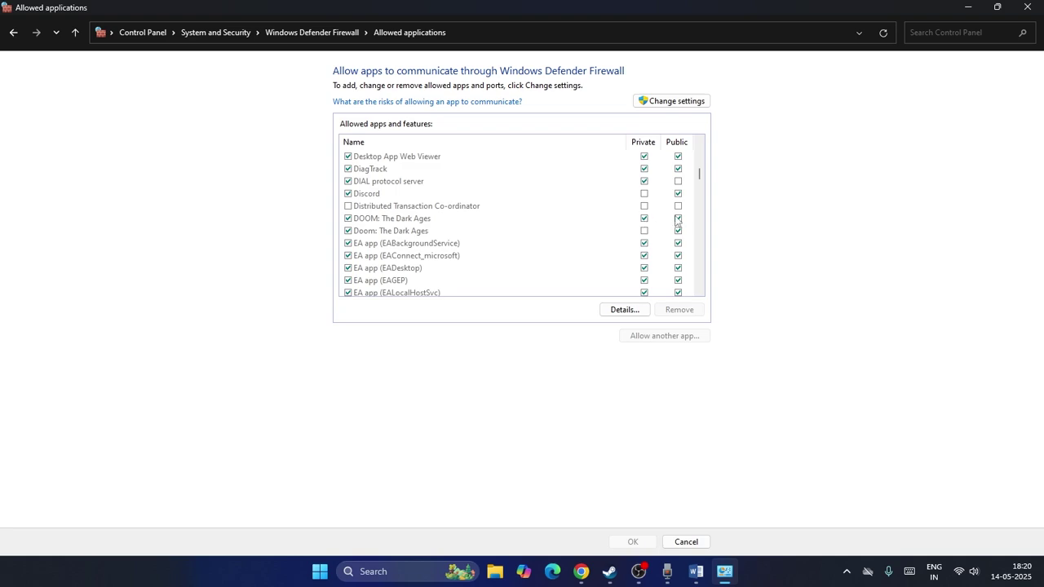
Browse to the DOOMTheDarkAges application in D:\SteamLibrary\steamapps\common\DOOMTheDarkAges as another app to allow, then cancel adding it and close Control Panel.
left_click(671, 101)
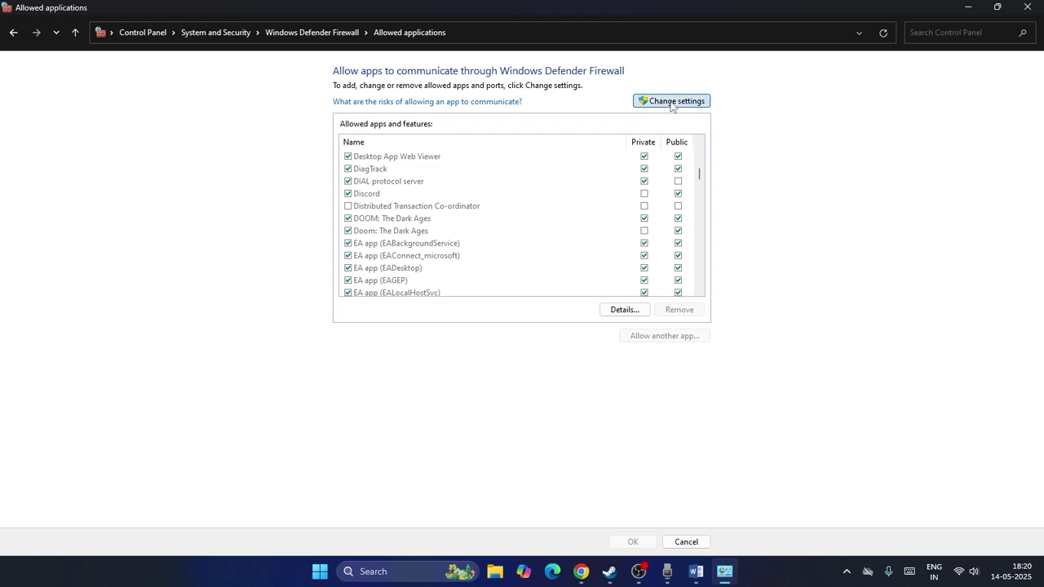
left_click(660, 335)
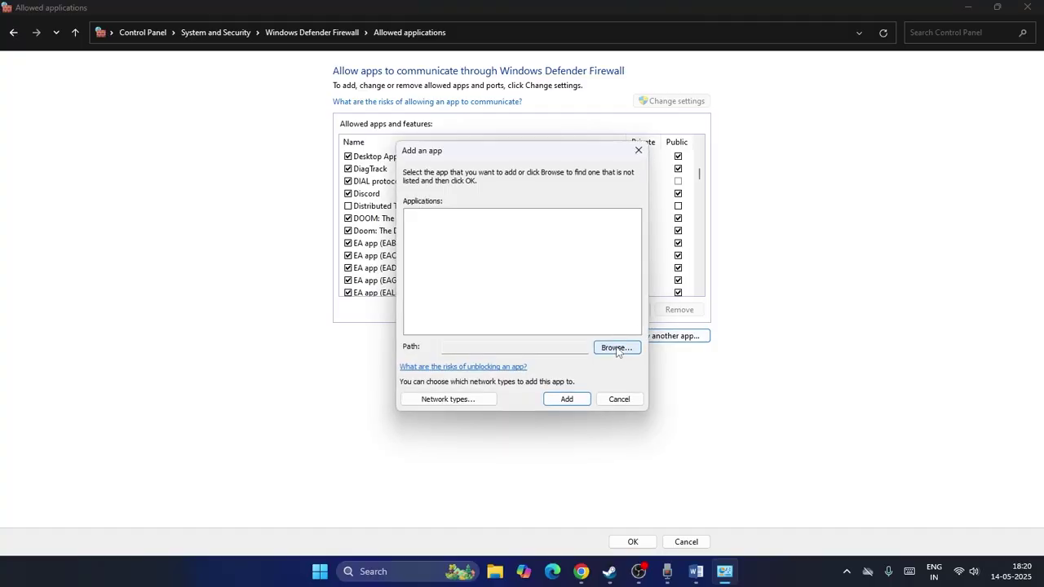
left_click(615, 346)
left_click(459, 375)
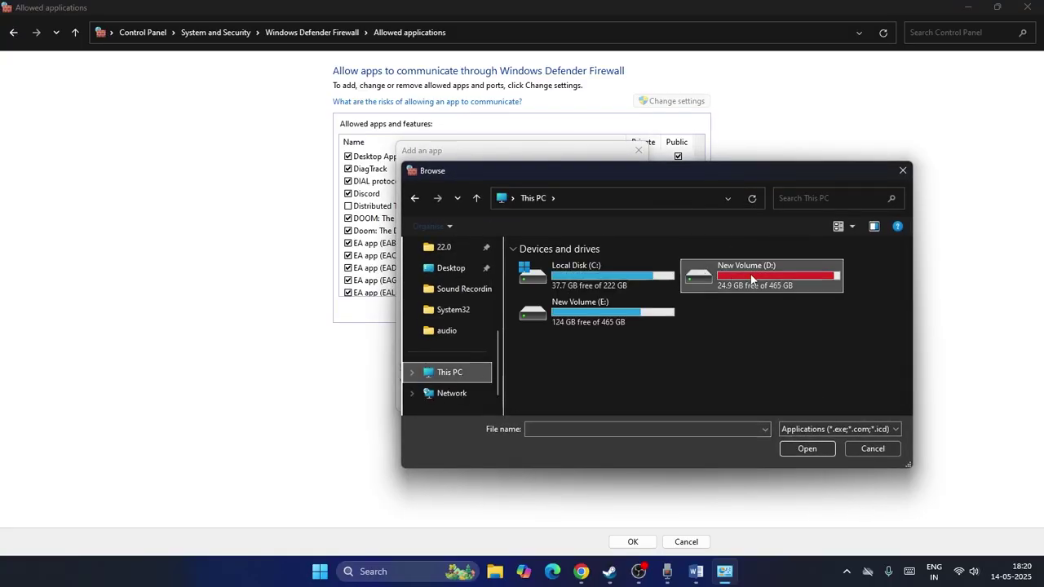
double_click(718, 276)
double_click(565, 342)
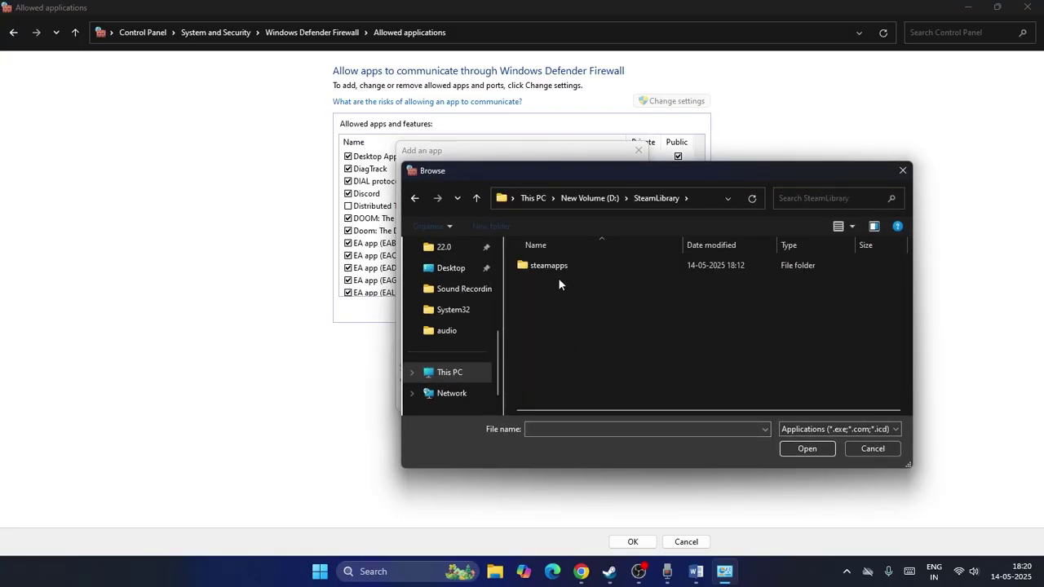
double_click(557, 270)
double_click(557, 269)
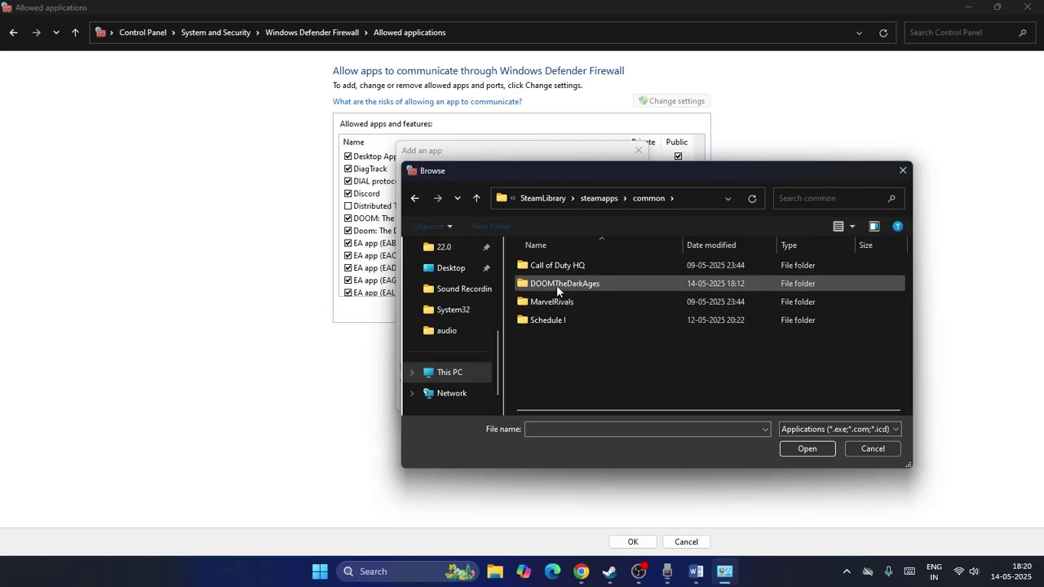
double_click(556, 284)
scroll(607, 306, "down", 2)
left_click(564, 379)
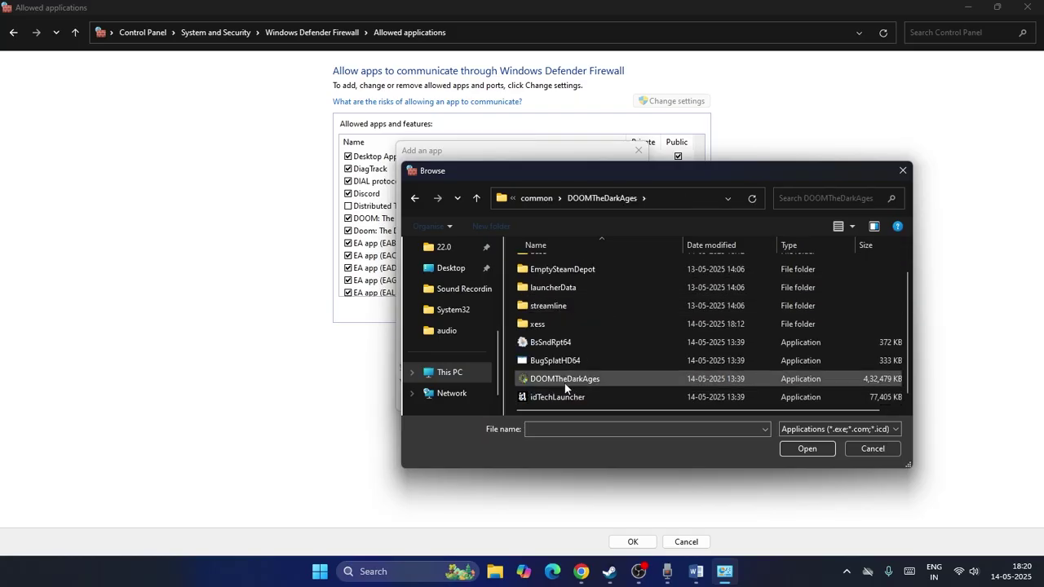
left_click(873, 448)
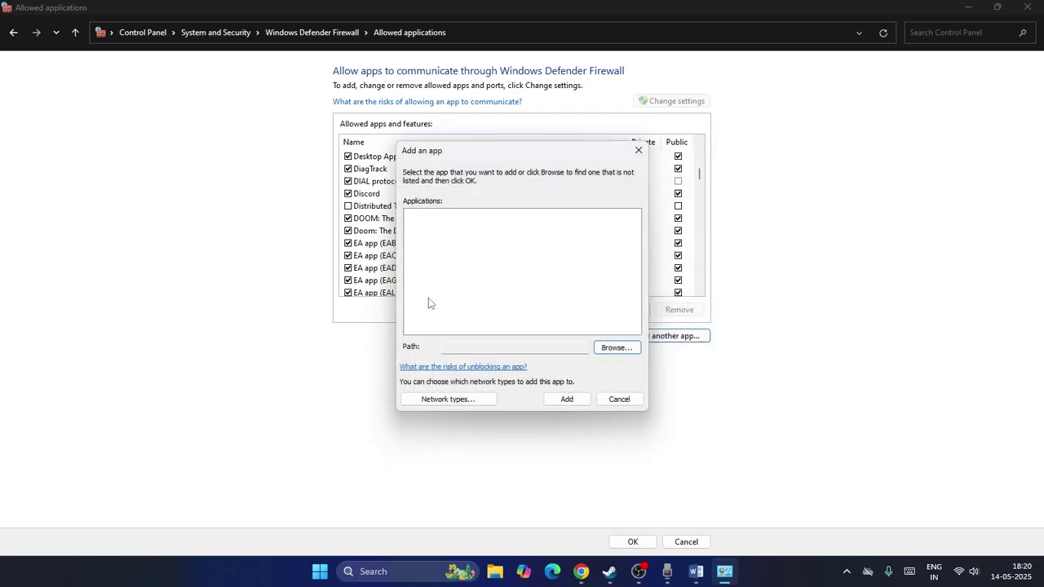
left_click(610, 399)
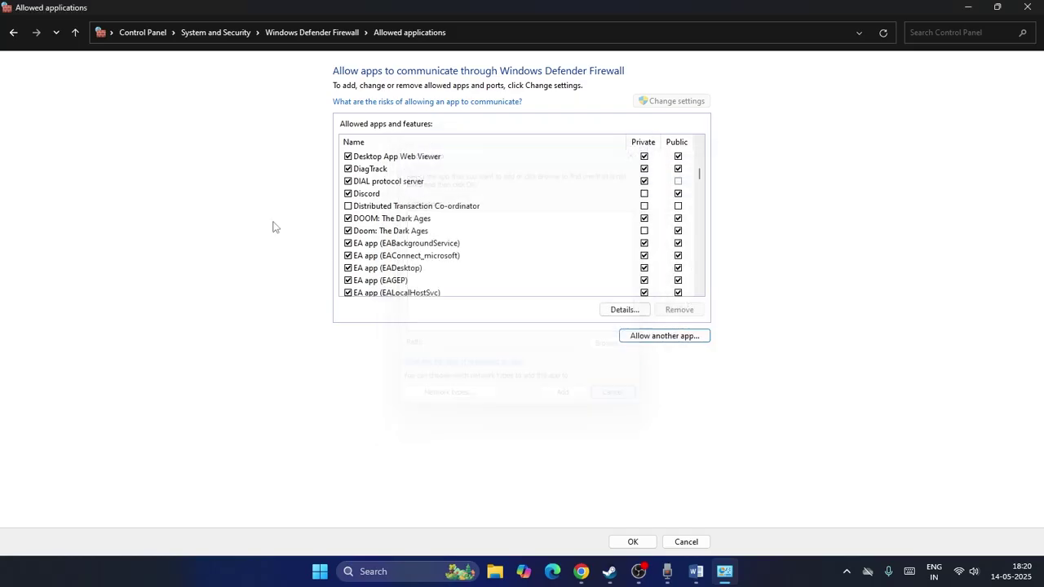
left_click(1028, 6)
Read Steps 11 and 12 in the Word document about verifying game files and closing overclocking and overlay apps.
scroll(542, 242, "down", 3)
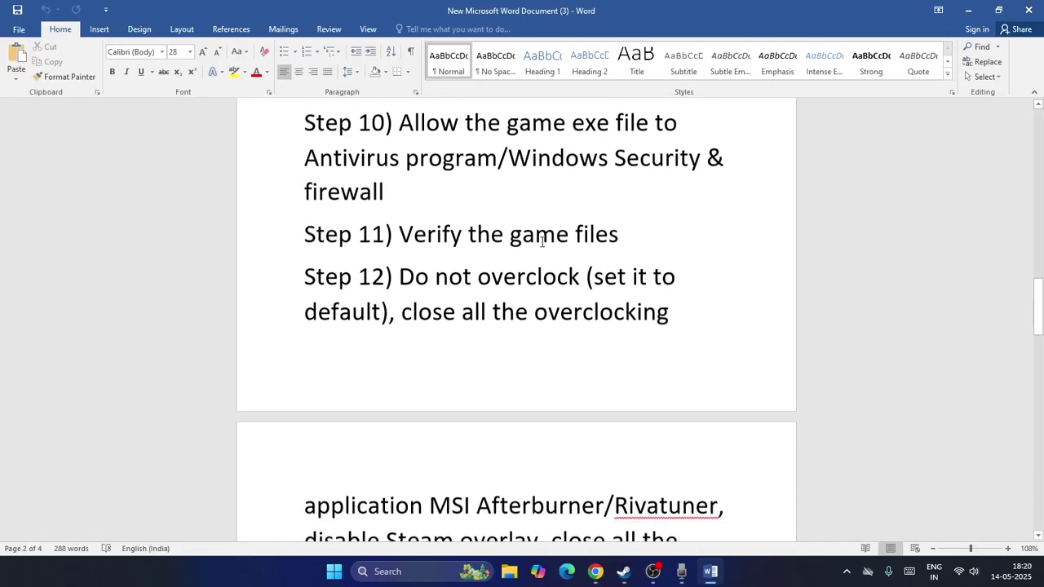
scroll(433, 249, "down", 1)
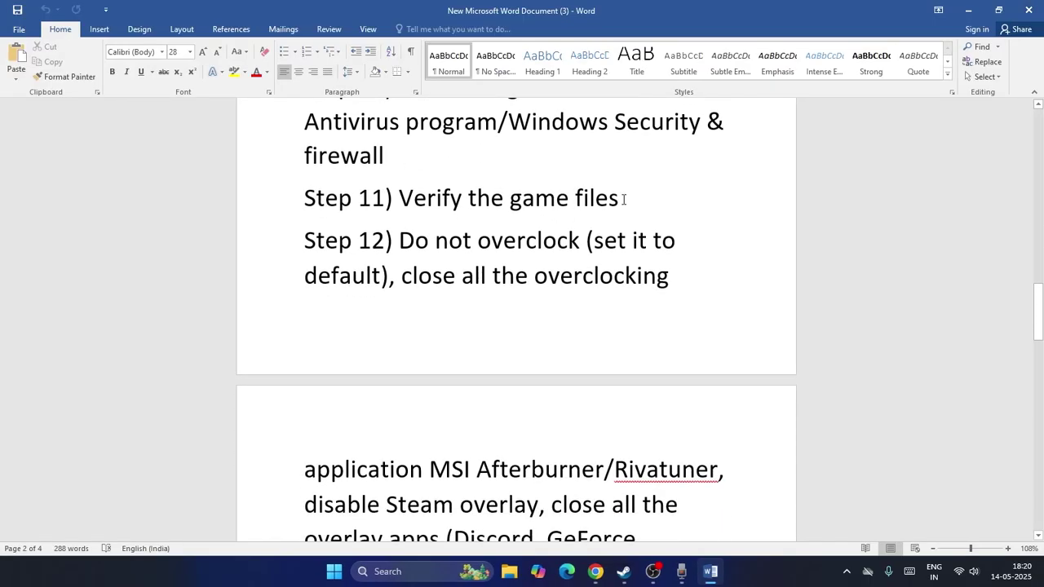
left_click_drag(623, 200, 303, 198)
left_click(639, 207)
scroll(410, 263, "down", 1)
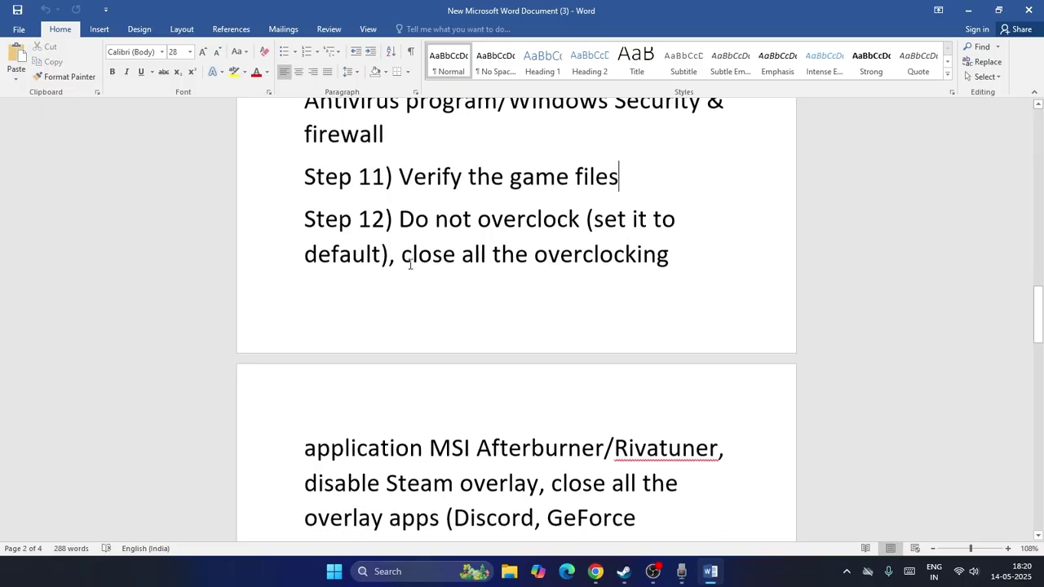
scroll(410, 263, "down", 1)
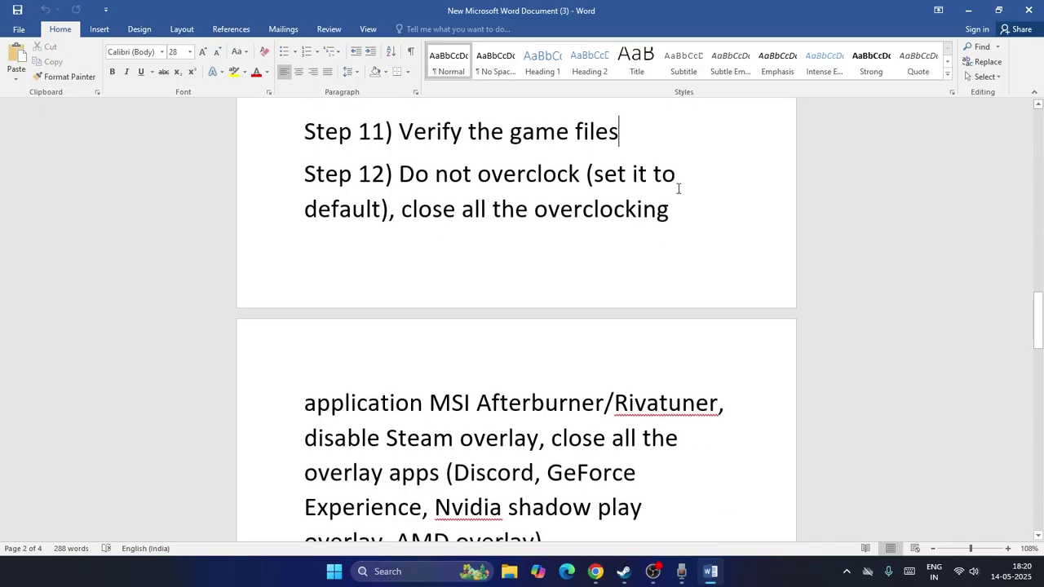
scroll(685, 215, "down", 4)
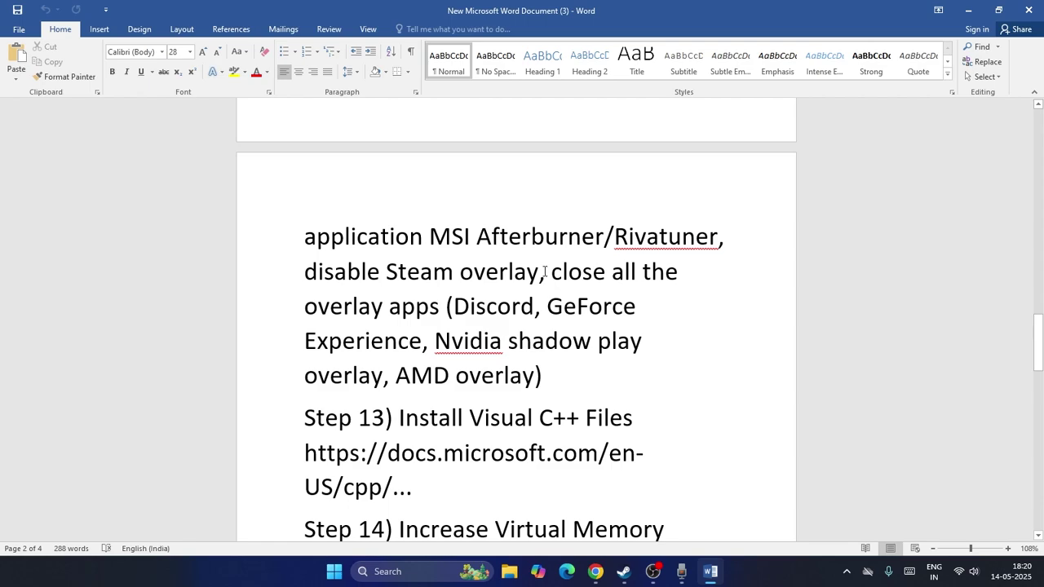
left_click_drag(545, 271, 298, 268)
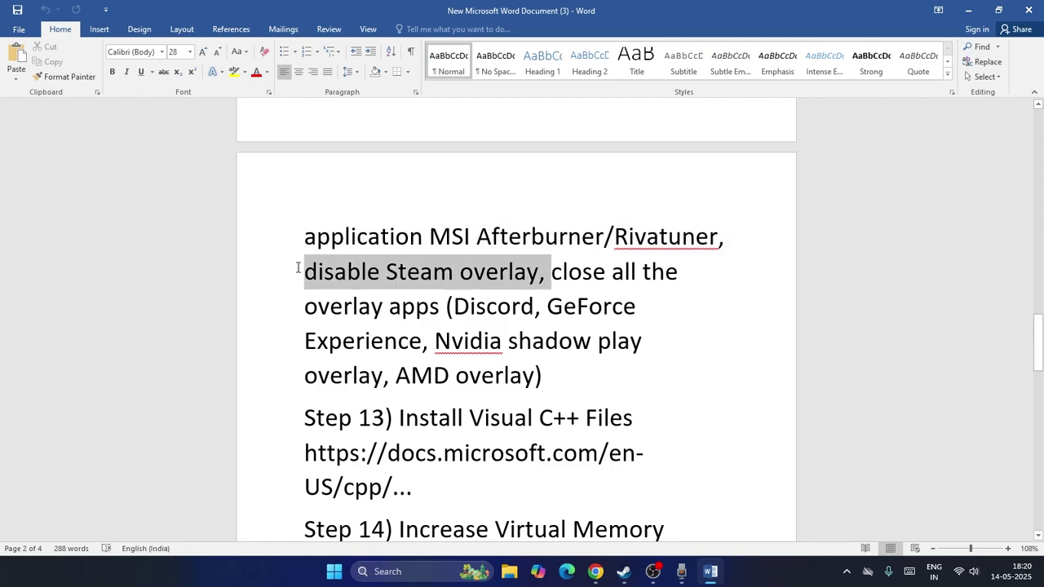
left_click(672, 303)
scroll(713, 305, "down", 2)
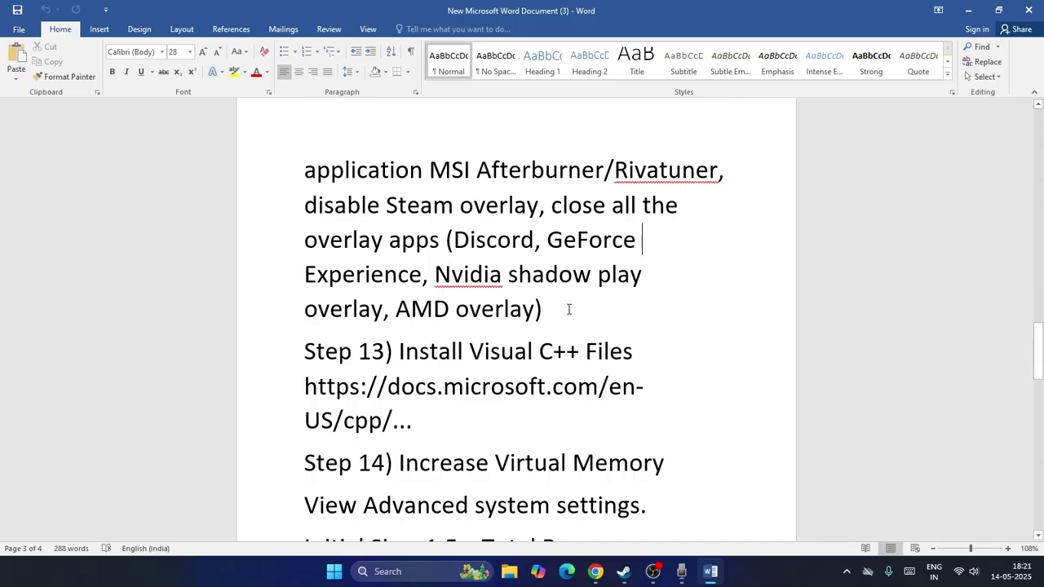
End one AnyDesk (32 bit) process and the Creative Cloud Content background process in Task Manager, and close it.
right_click(334, 571)
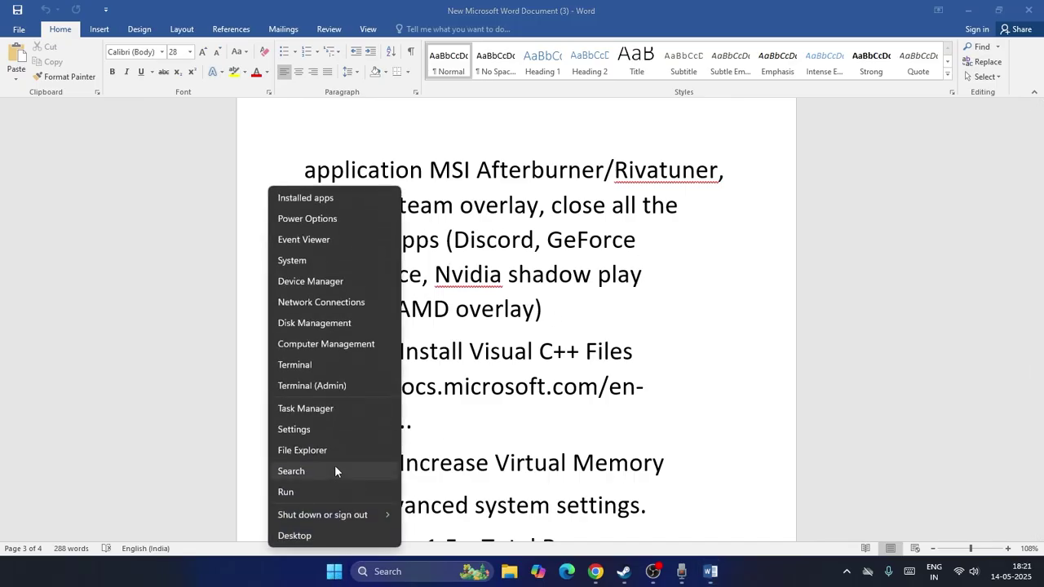
left_click(306, 409)
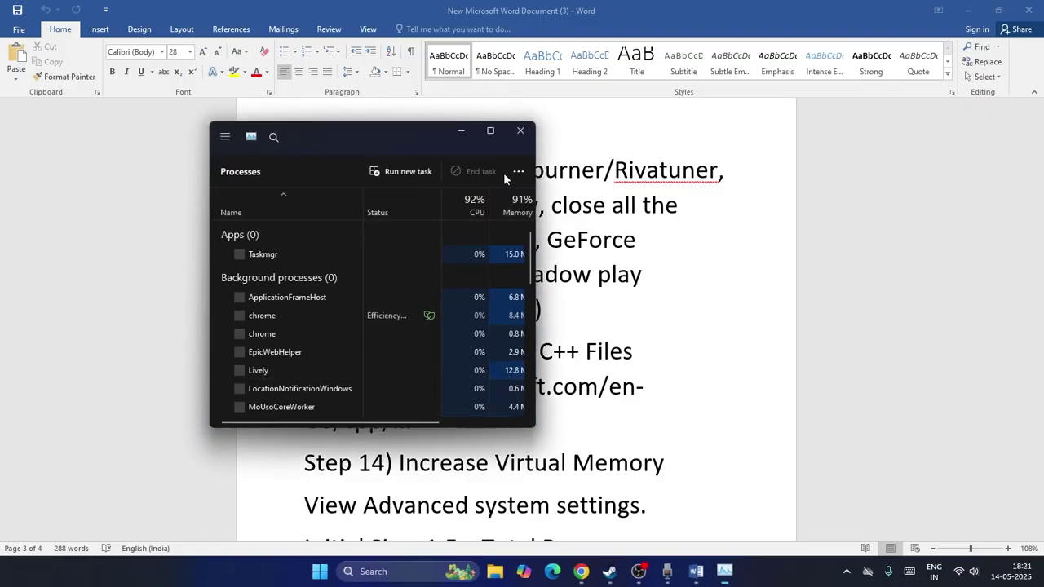
left_click(492, 133)
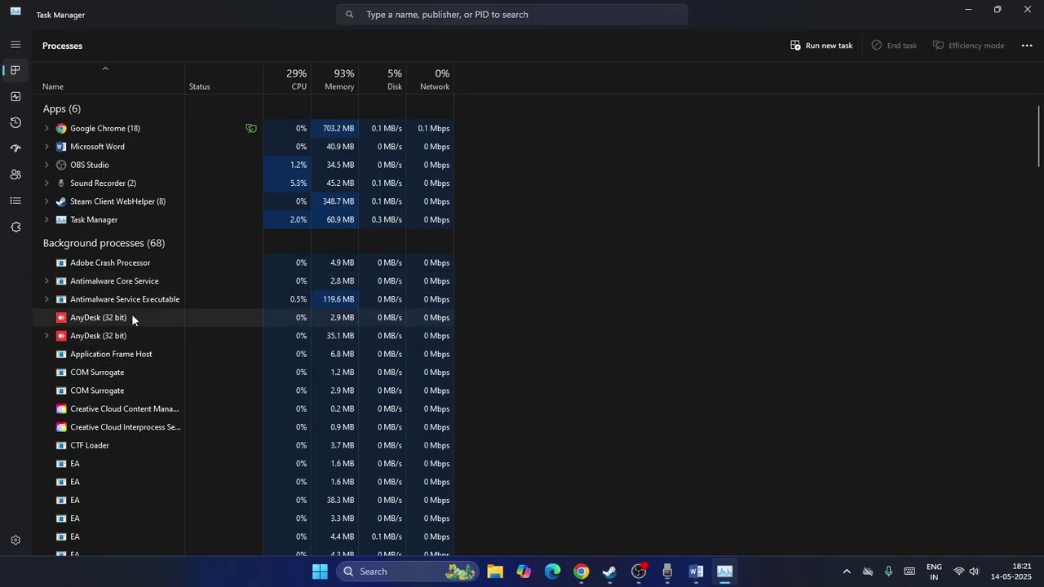
right_click(132, 314)
left_click(160, 325)
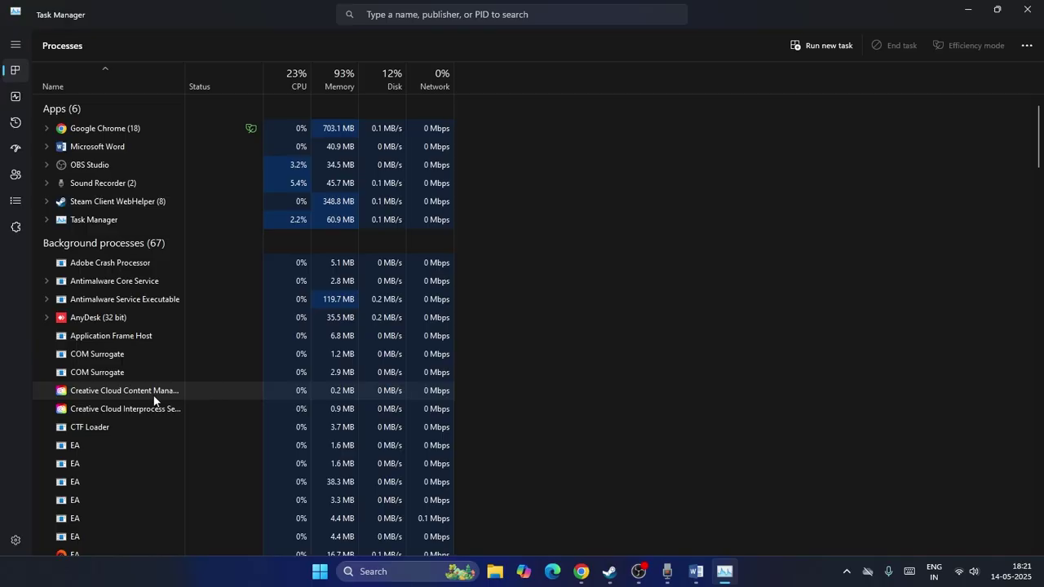
right_click(155, 395)
left_click(186, 401)
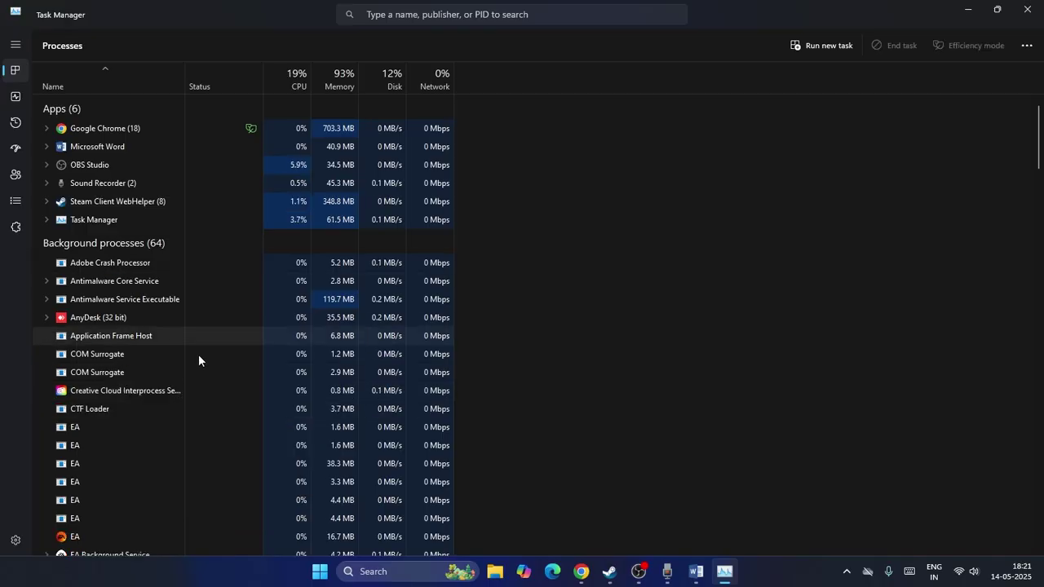
left_click(1026, 18)
Read Step 13 in the Word document about installing the Visual C++ files.
scroll(613, 305, "down", 2)
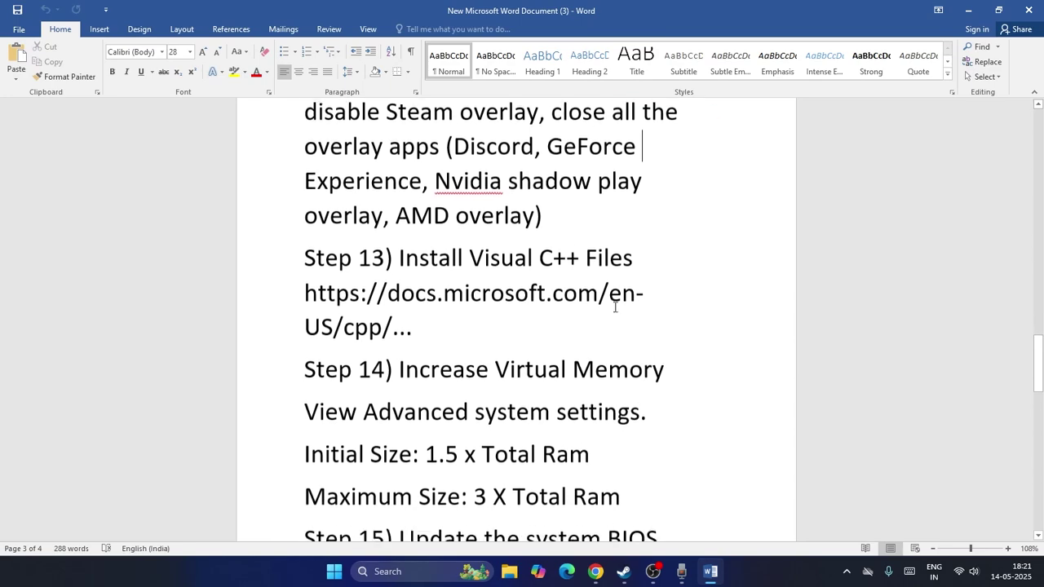
left_click_drag(400, 249, 464, 302)
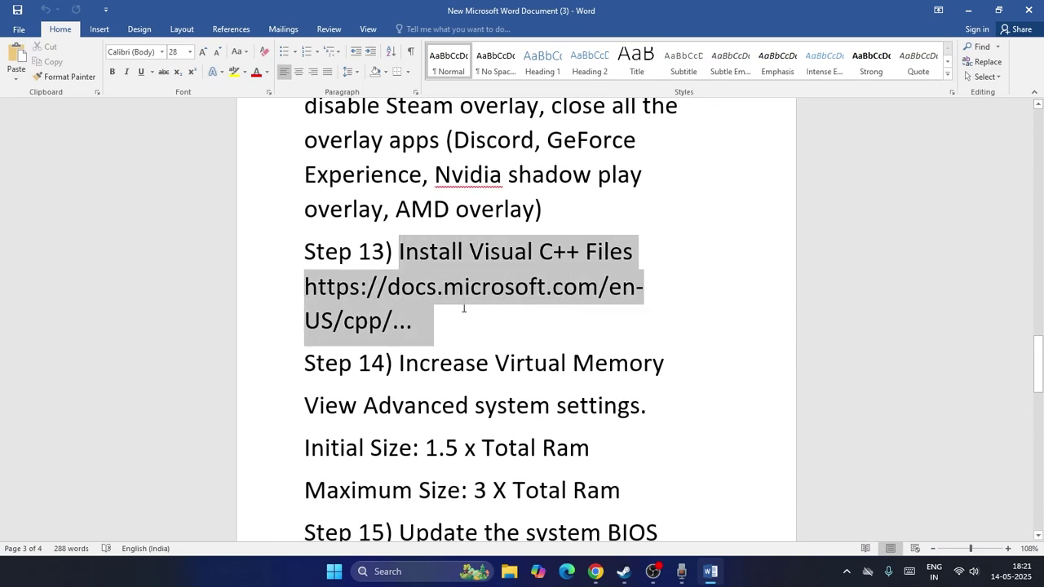
left_click(509, 332)
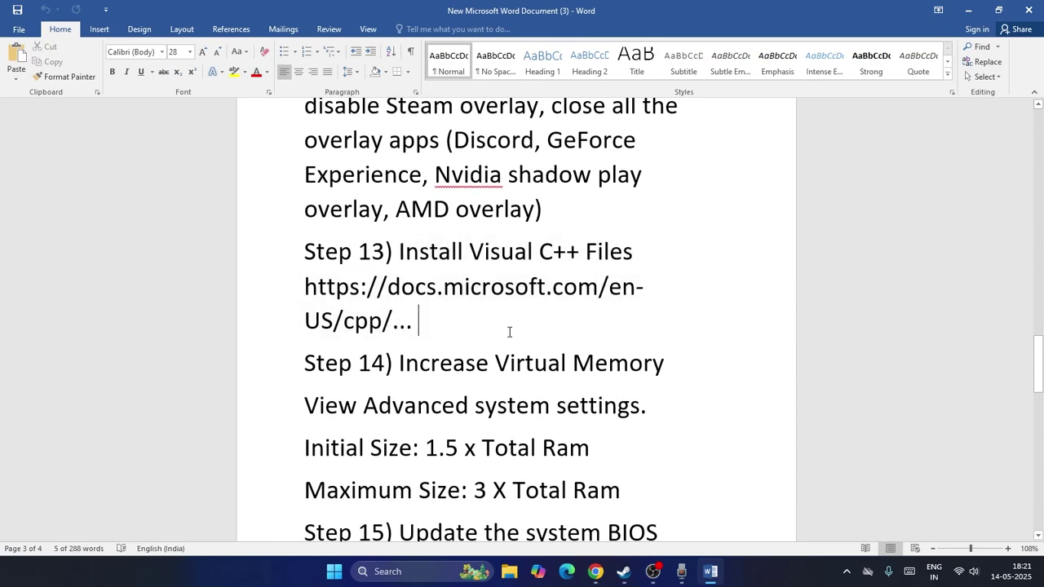
Switch to the Microsoft Visual C++ Redistributable page in the browser and locate the X64 and X86 downloads of the latest version.
left_click(596, 570)
left_click(554, 10)
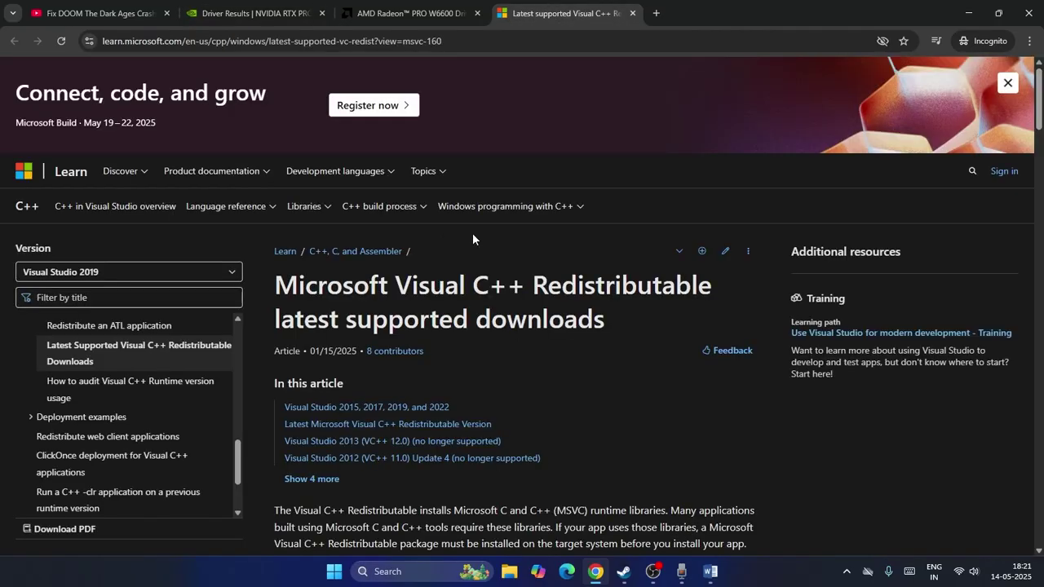
scroll(548, 218, "down", 5)
scroll(548, 217, "down", 7)
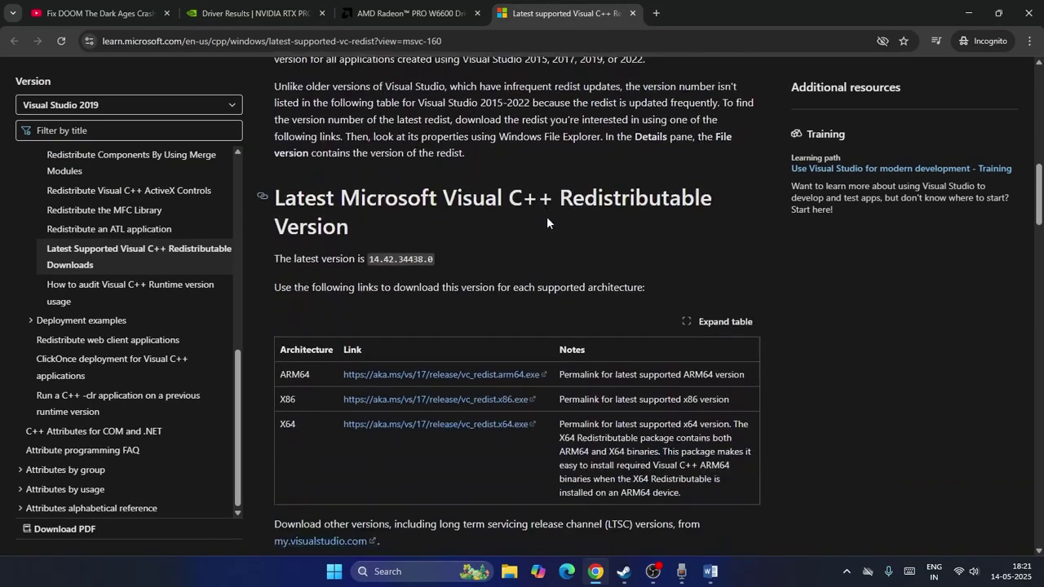
left_click_drag(287, 296, 296, 296)
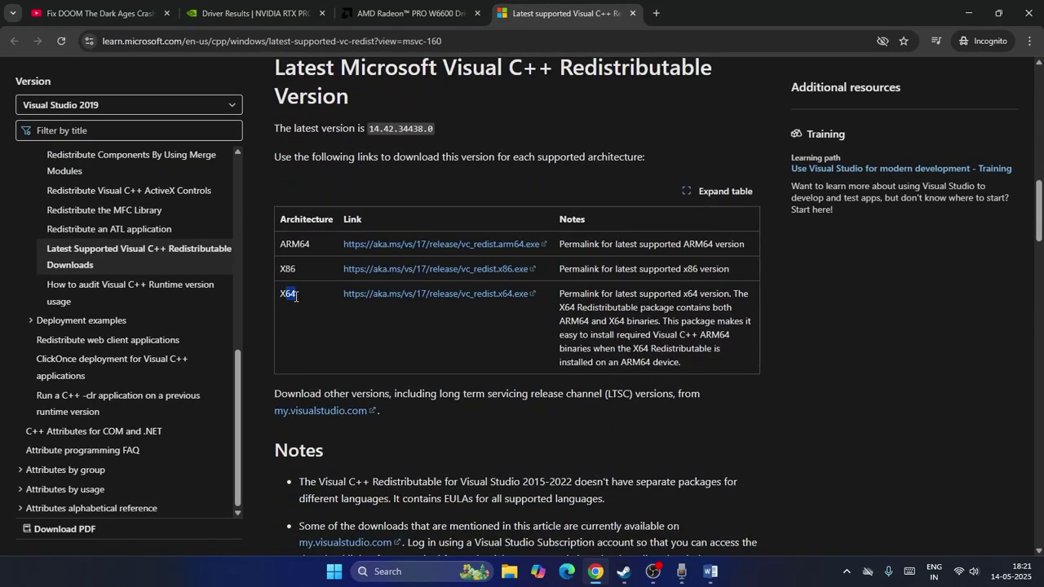
left_click(289, 268)
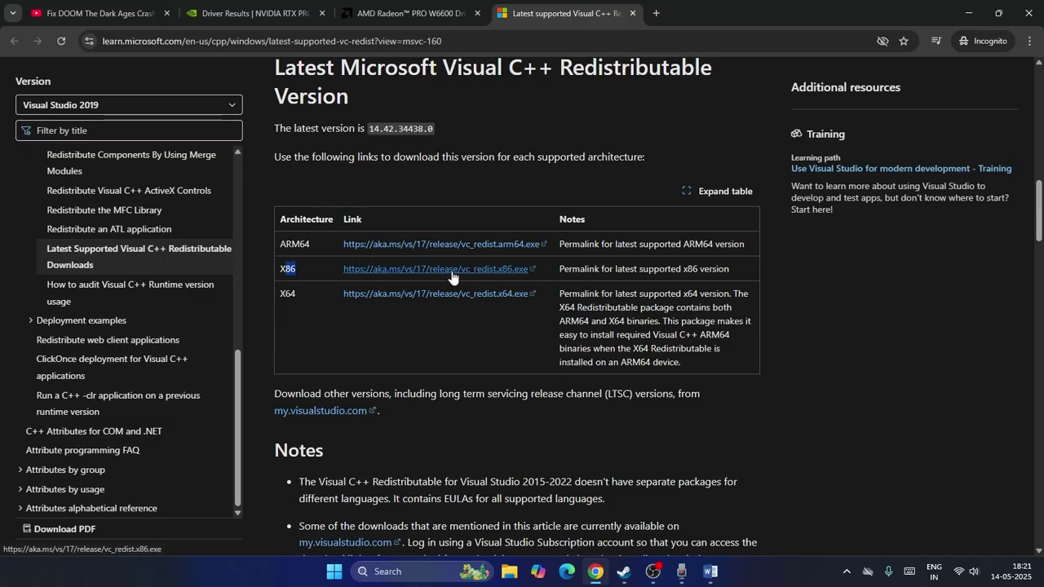
Return to the Word document and read Step 14 about increasing virtual memory, including the initial and maximum size formulas.
left_click(433, 356)
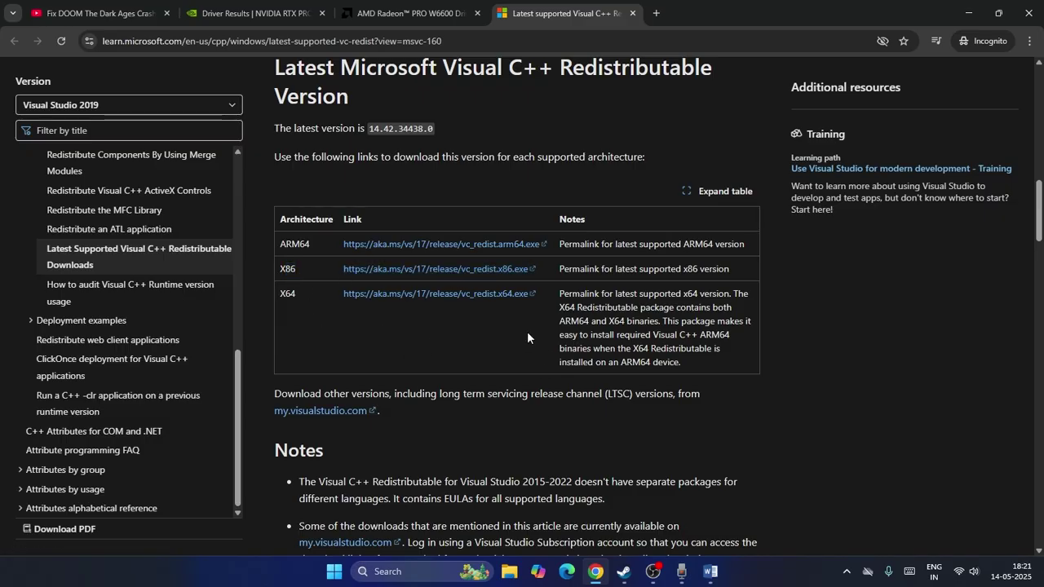
left_click(709, 576)
scroll(452, 303, "down", 3)
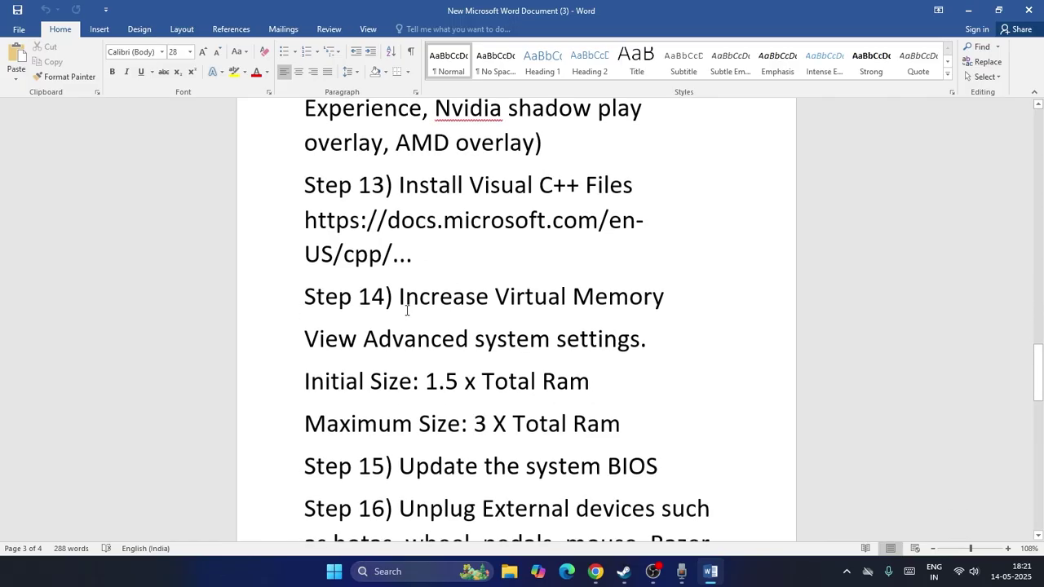
scroll(468, 303, "down", 1)
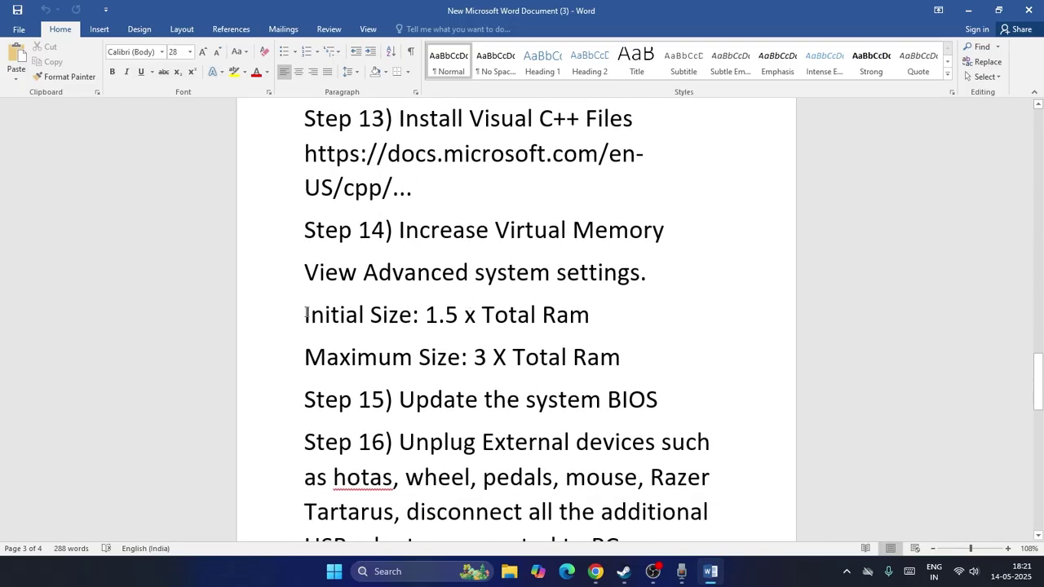
left_click_drag(306, 314, 589, 315)
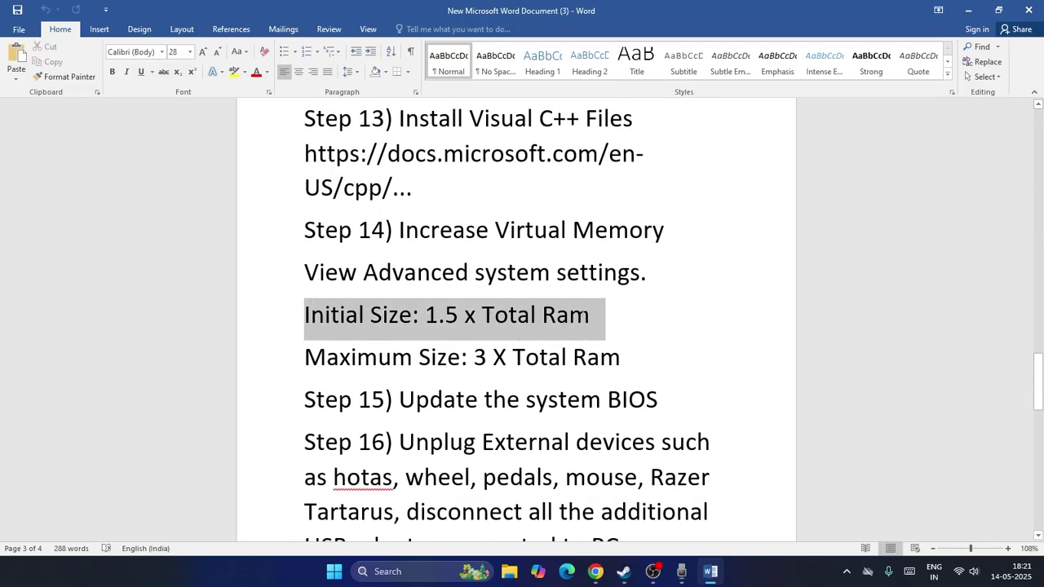
left_click(320, 359)
left_click_drag(305, 357, 622, 359)
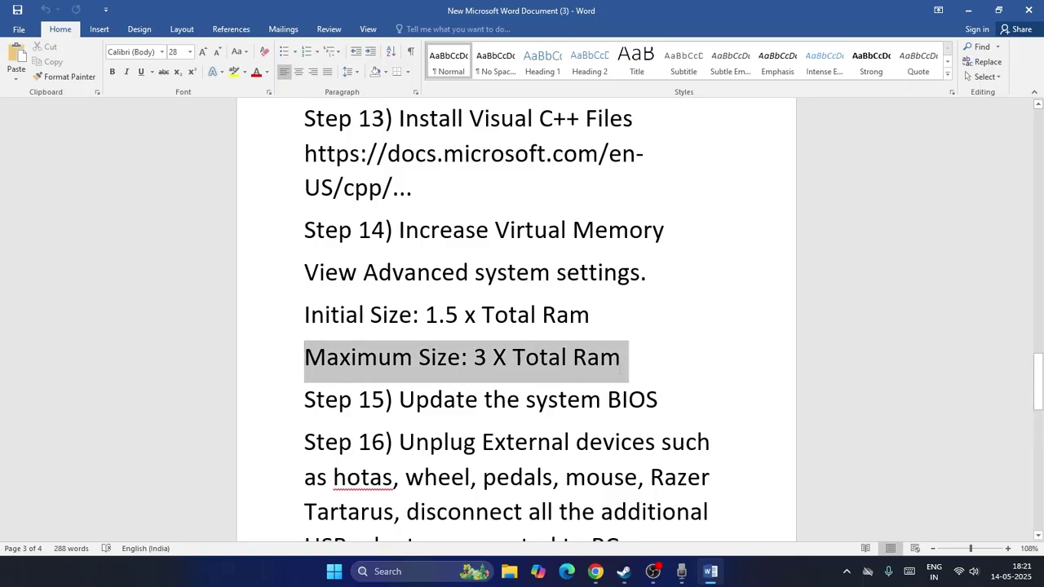
left_click(717, 364)
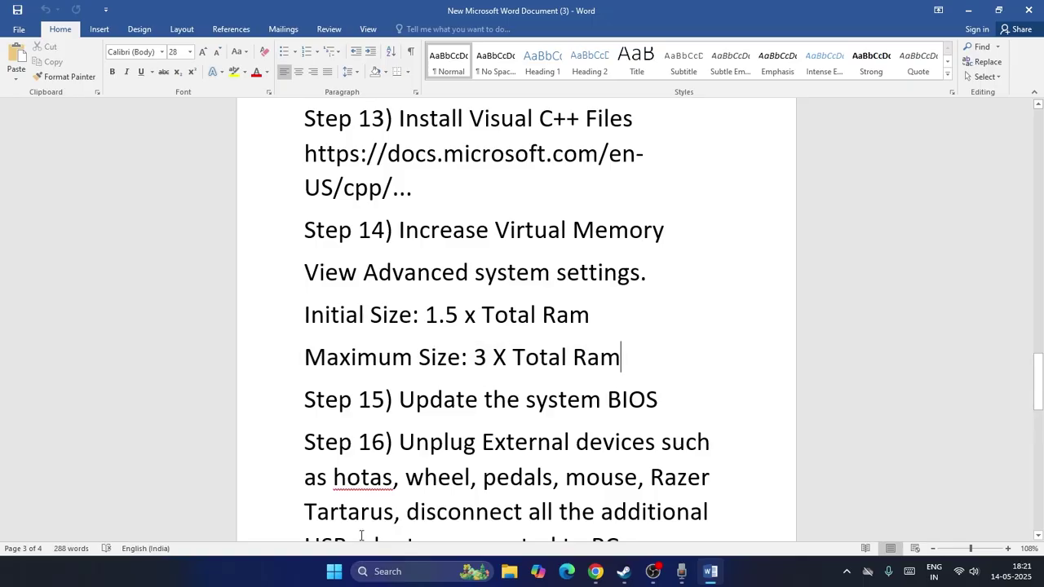
Find and open the Calculator app.
left_click(391, 573)
type("calc")
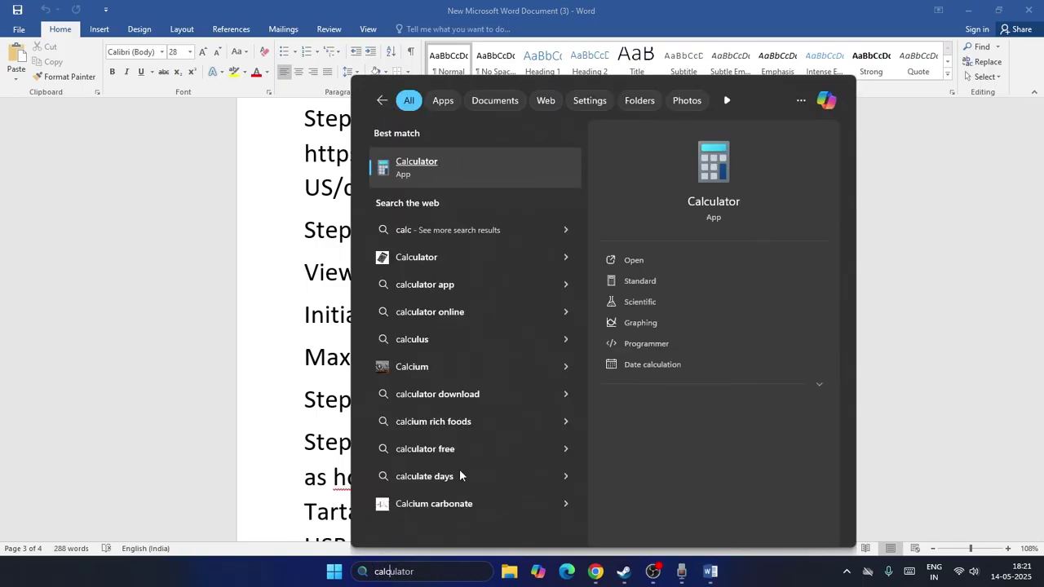
left_click(410, 180)
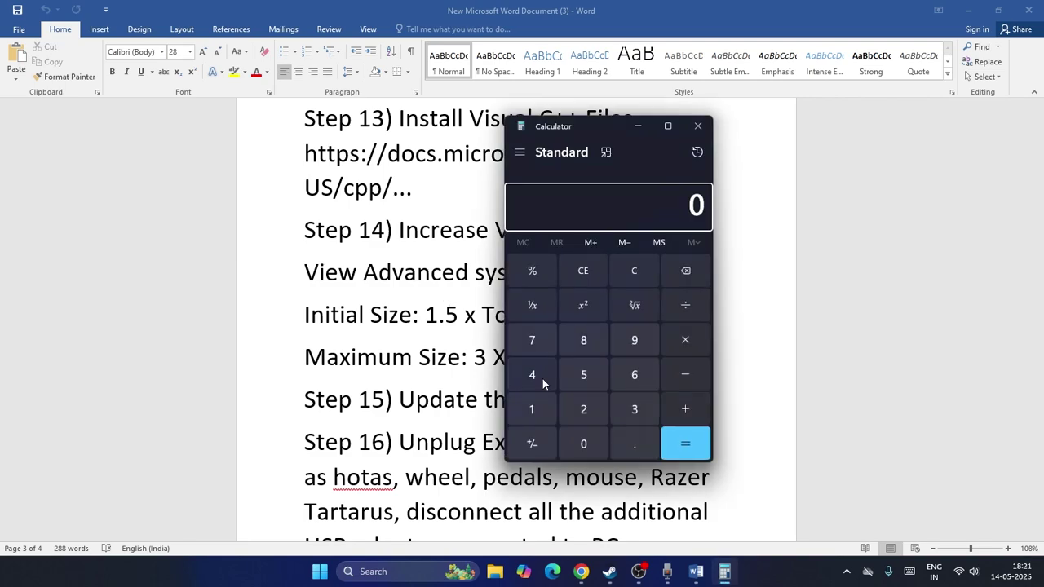
Convert 16 GB of RAM to megabytes by calculating 16 × 1024.
left_click(542, 401)
left_click(675, 346)
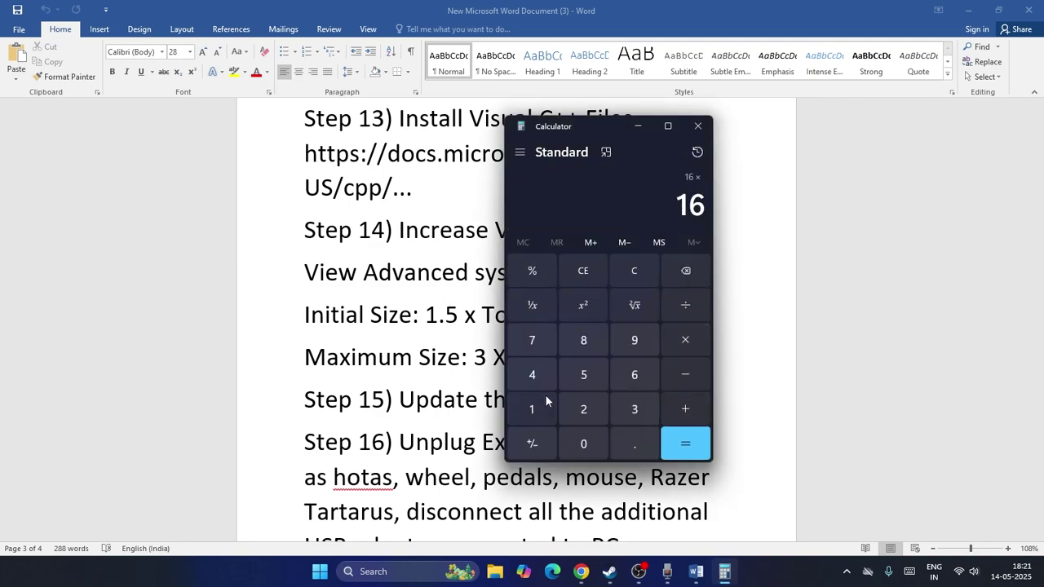
left_click(543, 401)
left_click(566, 432)
left_click(572, 416)
left_click(541, 383)
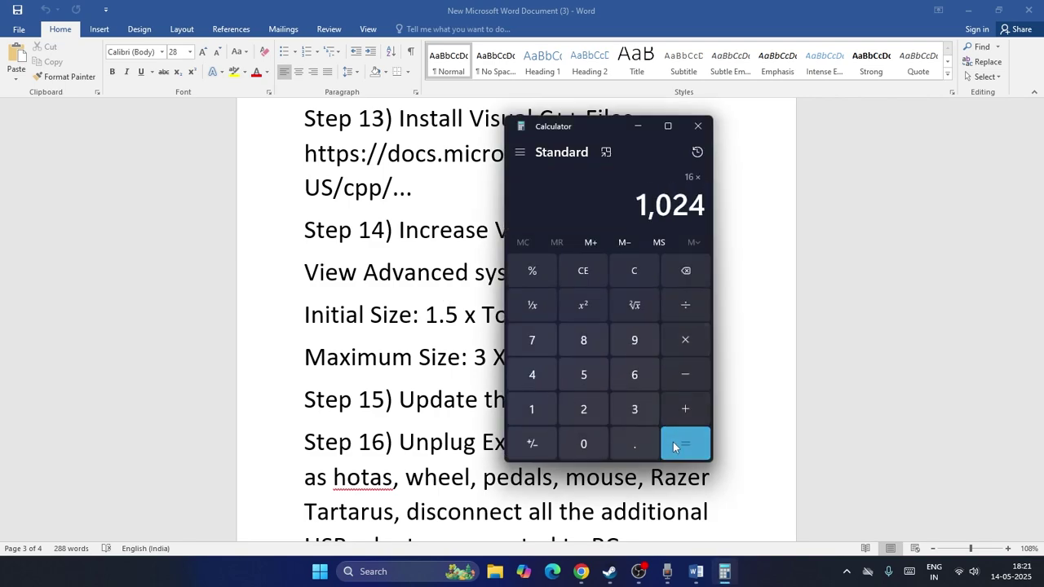
left_click(672, 442)
Multiply the calculated RAM amount by 1.5 and copy the result.
left_click(683, 341)
left_click(541, 410)
left_click(616, 436)
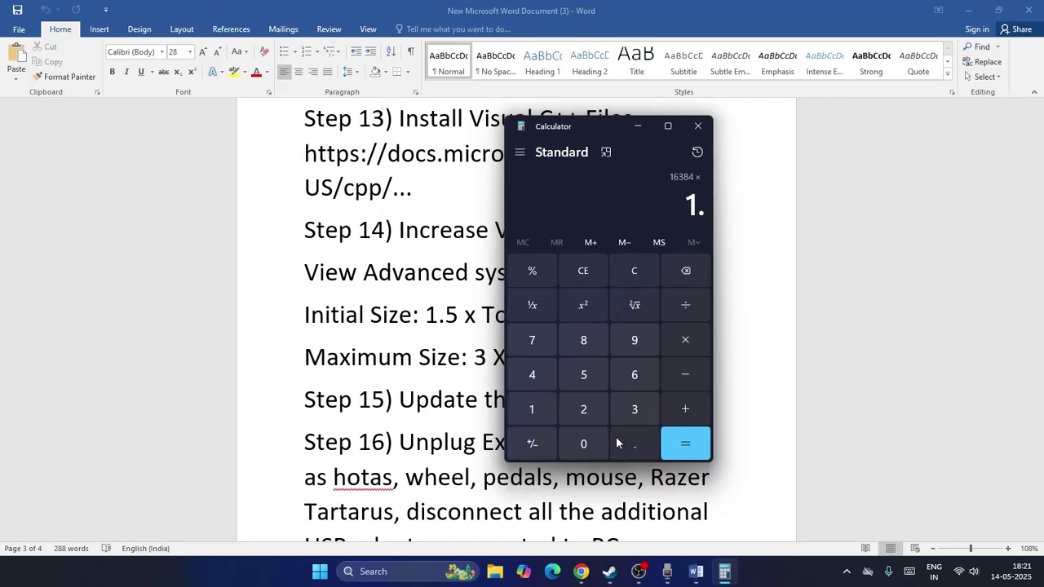
key("5")
left_click(684, 446)
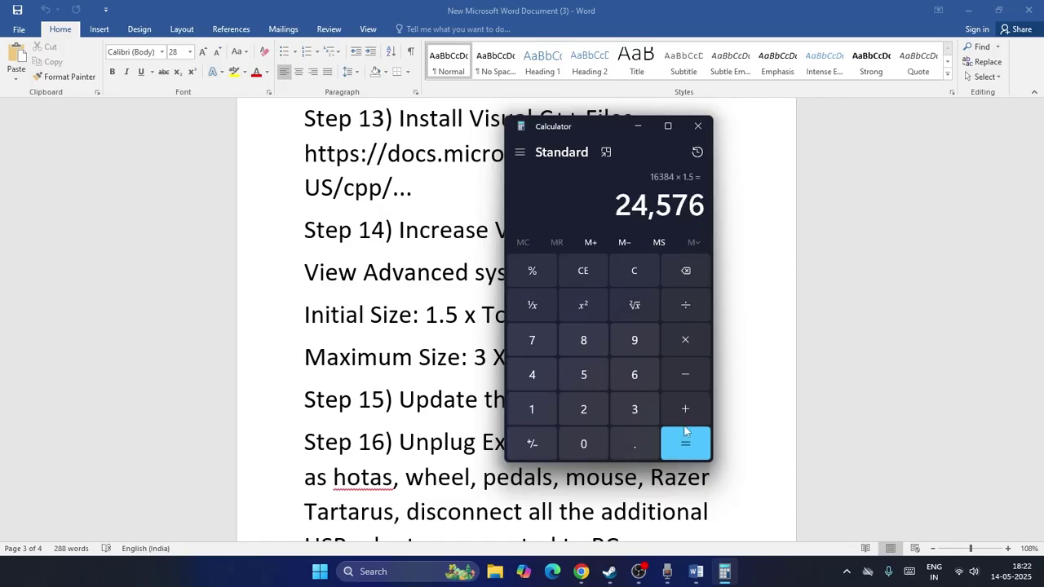
left_click_drag(620, 204, 695, 203)
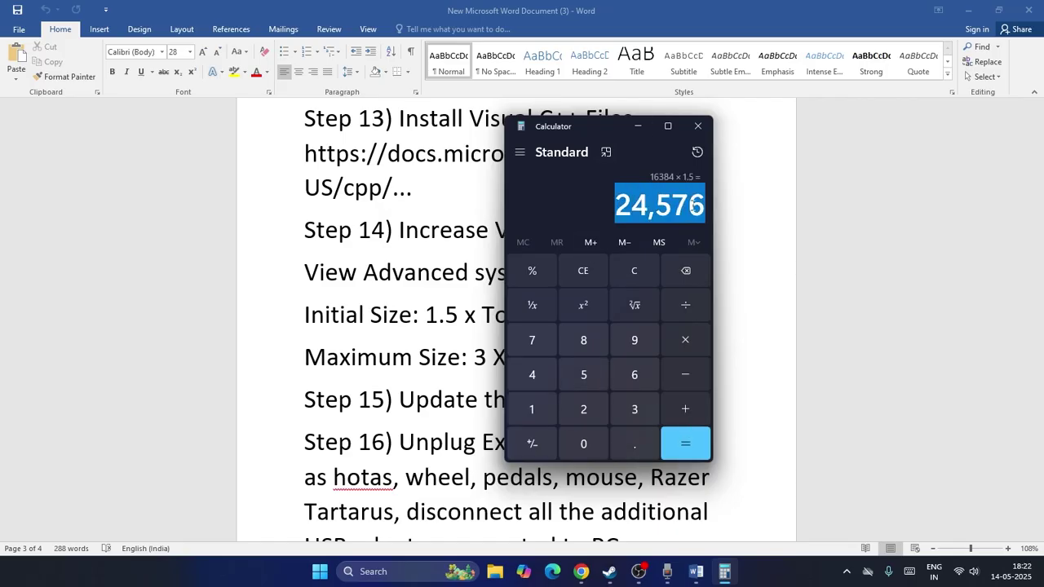
right_click(695, 205)
left_click(718, 218)
Minimize the Word document and open View advanced system settings.
left_click(972, 13)
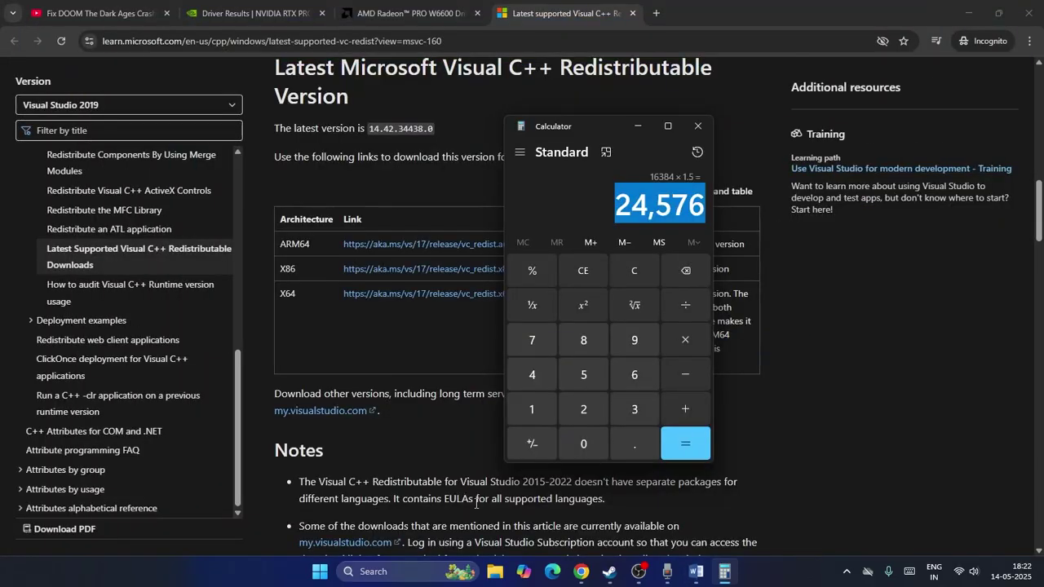
left_click(430, 572)
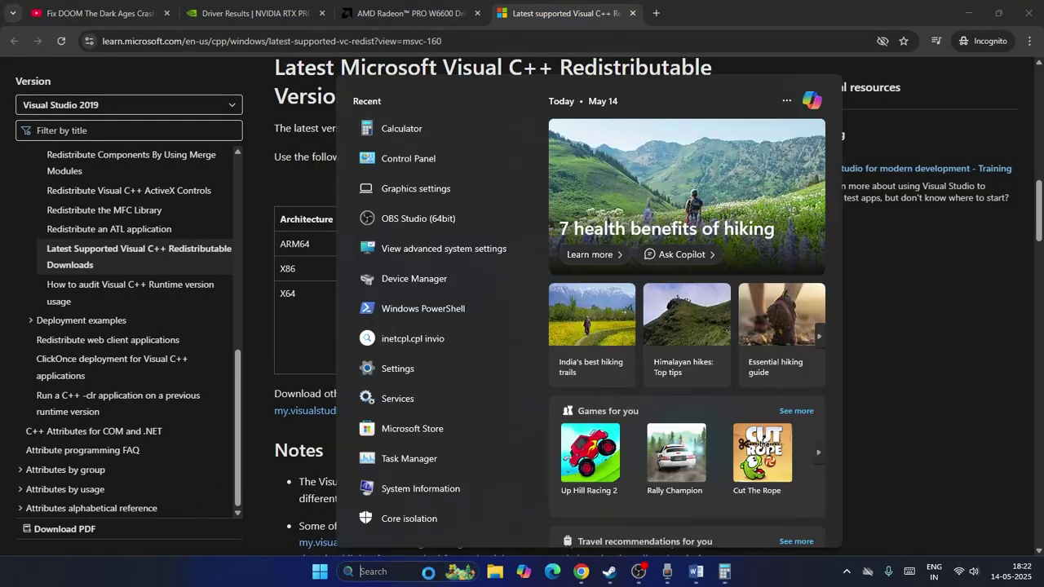
type("view")
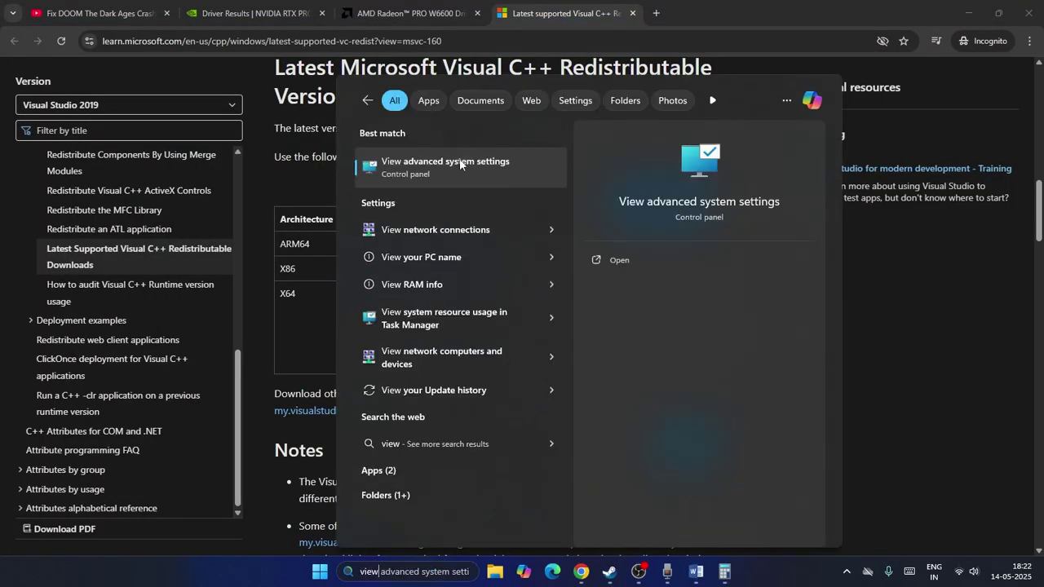
left_click(462, 163)
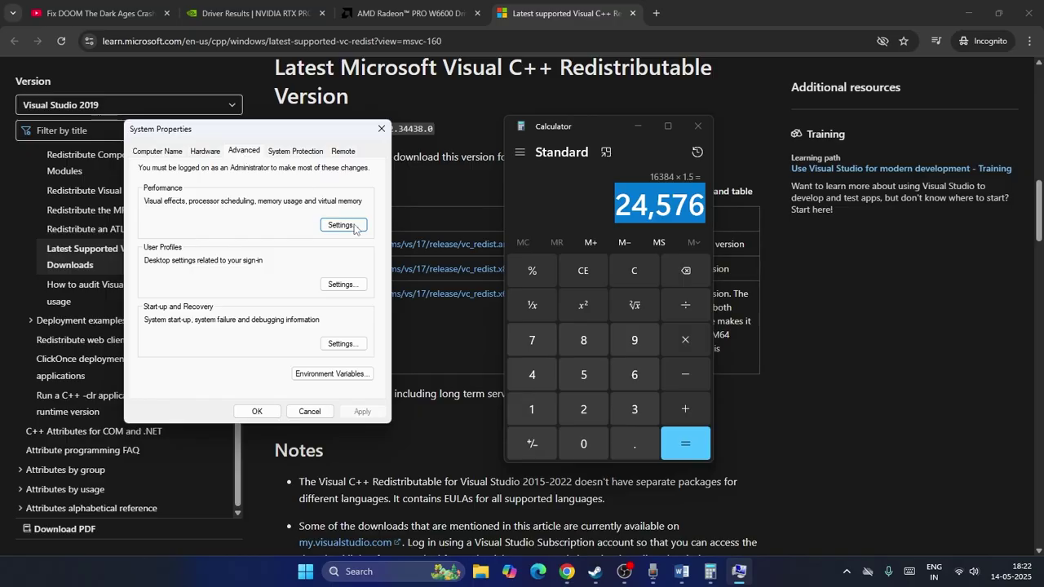
Open the Virtual Memory settings from the advanced Performance Options.
left_click(354, 227)
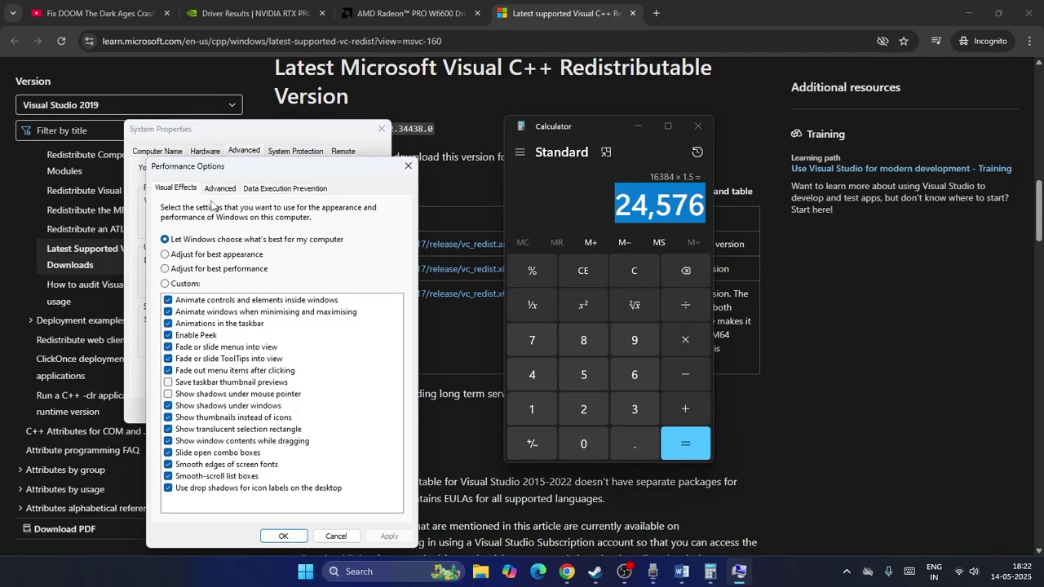
left_click(218, 188)
left_click(408, 166)
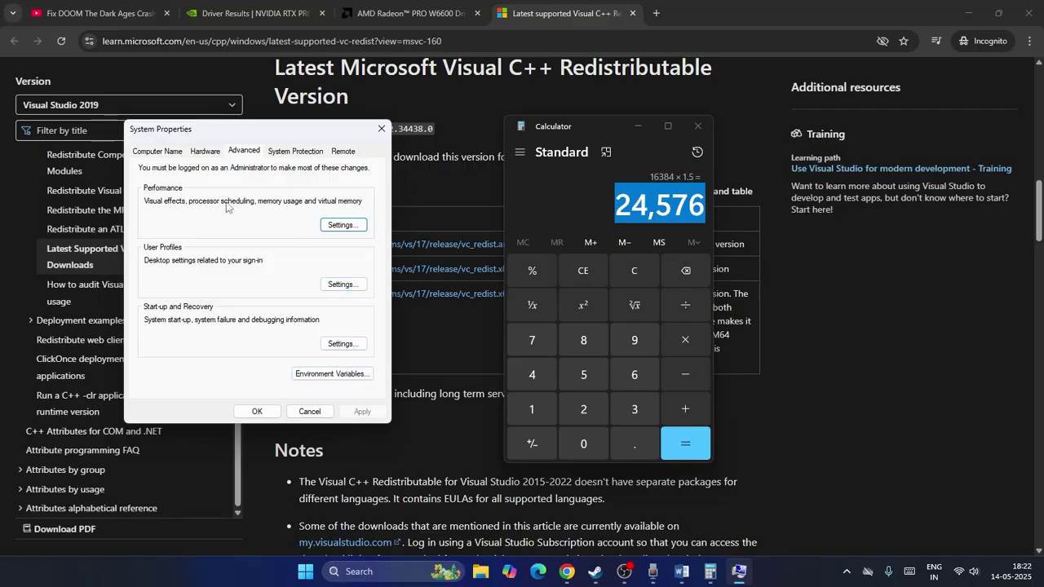
left_click(202, 152)
left_click(244, 152)
left_click(343, 225)
left_click(220, 188)
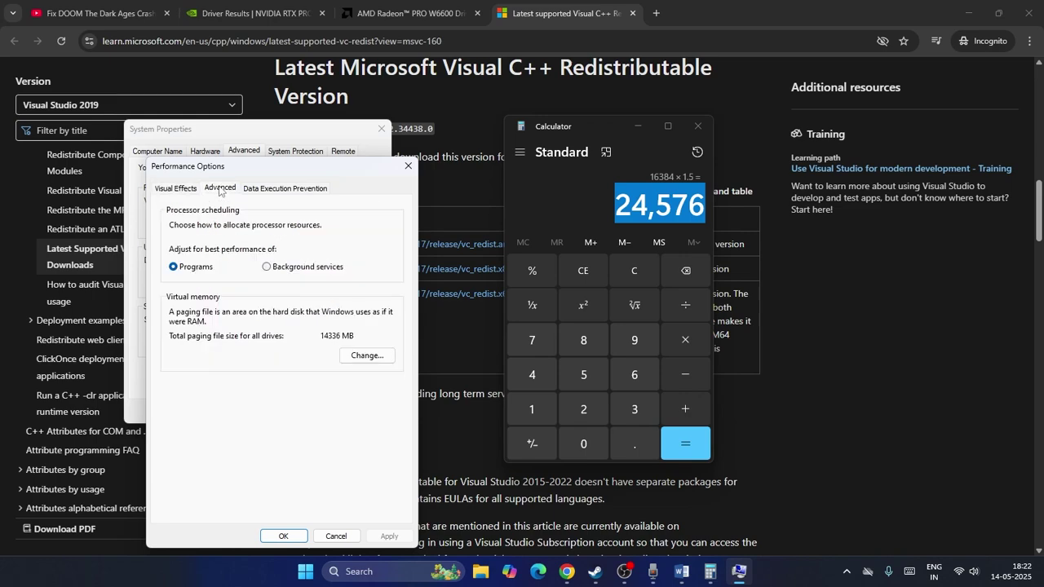
left_click(347, 354)
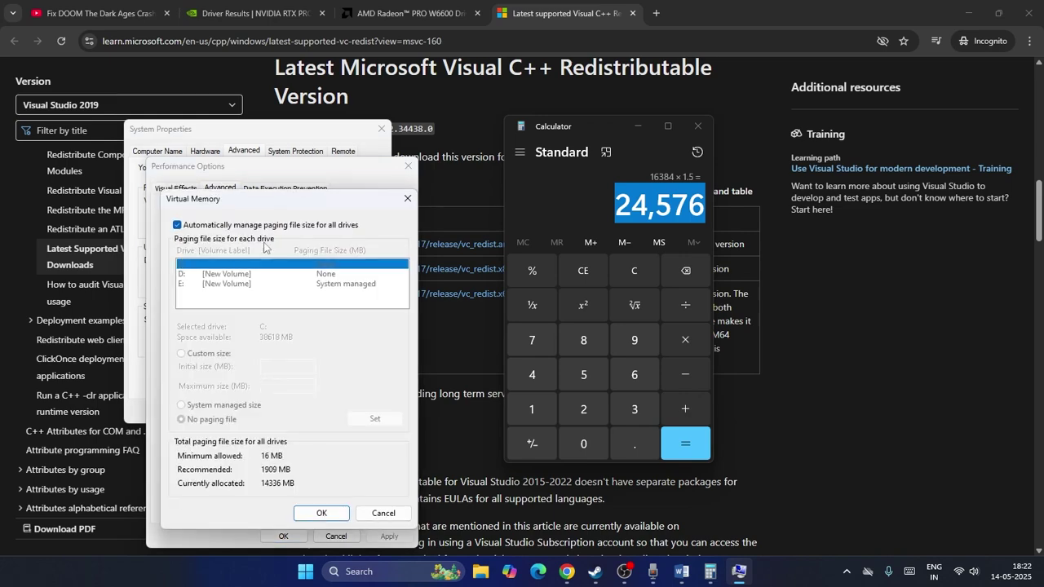
Turn off automatic paging file management and choose a custom size for drive D.
left_click(177, 226)
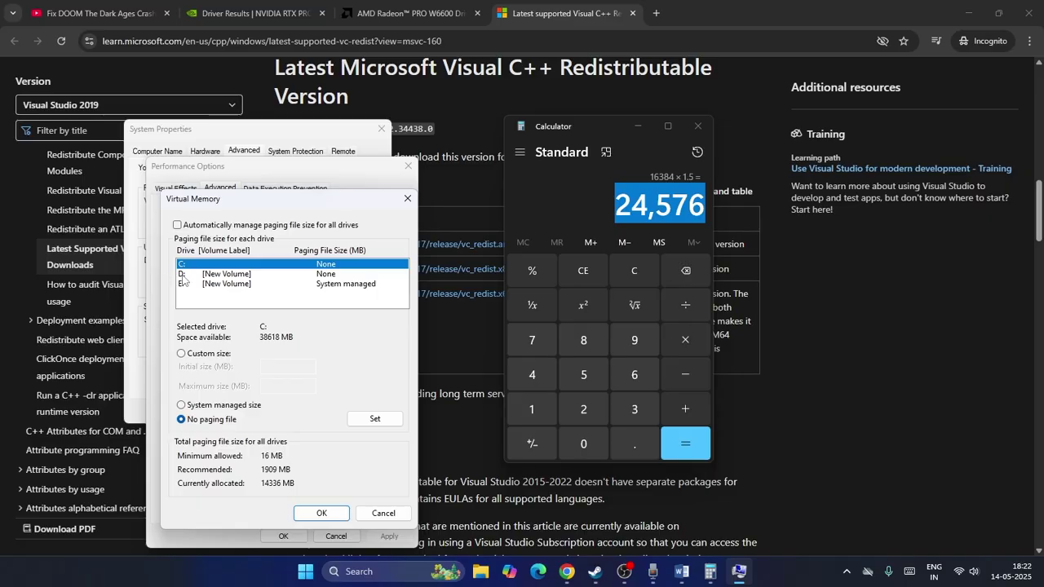
left_click(183, 274)
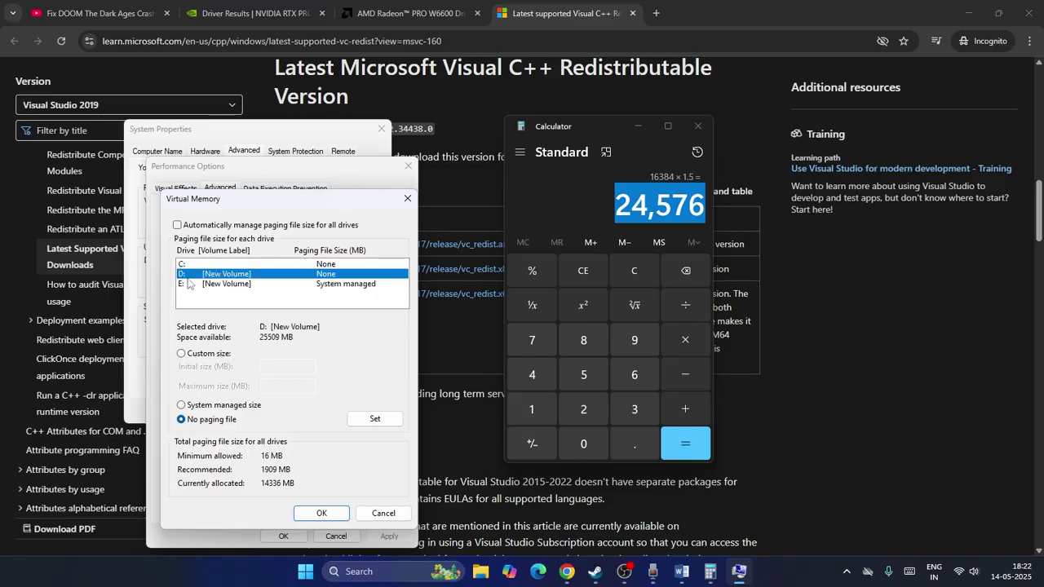
left_click(181, 354)
Clear the Calculator and calculate 16 × 1024 to get the total RAM in megabytes for the initial size.
left_click(635, 270)
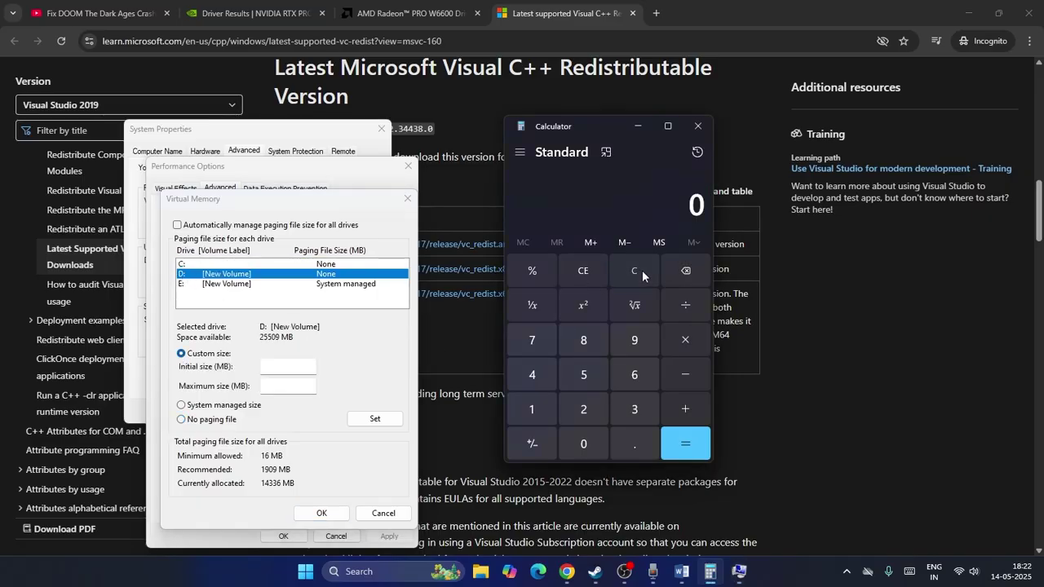
left_click(536, 401)
left_click(628, 374)
left_click(683, 339)
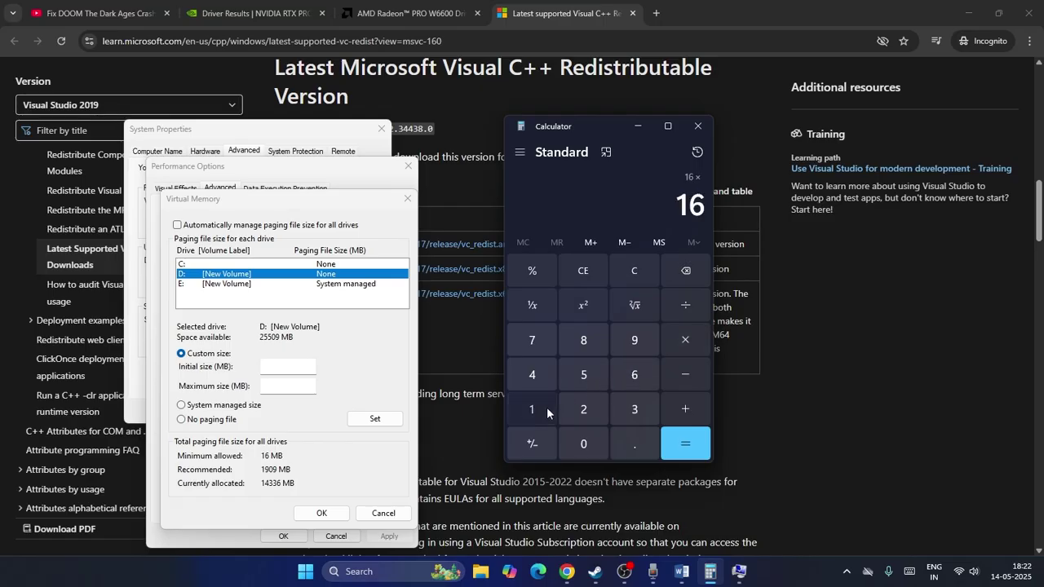
left_click(540, 407)
left_click(581, 440)
left_click(578, 414)
left_click(534, 376)
left_click(673, 444)
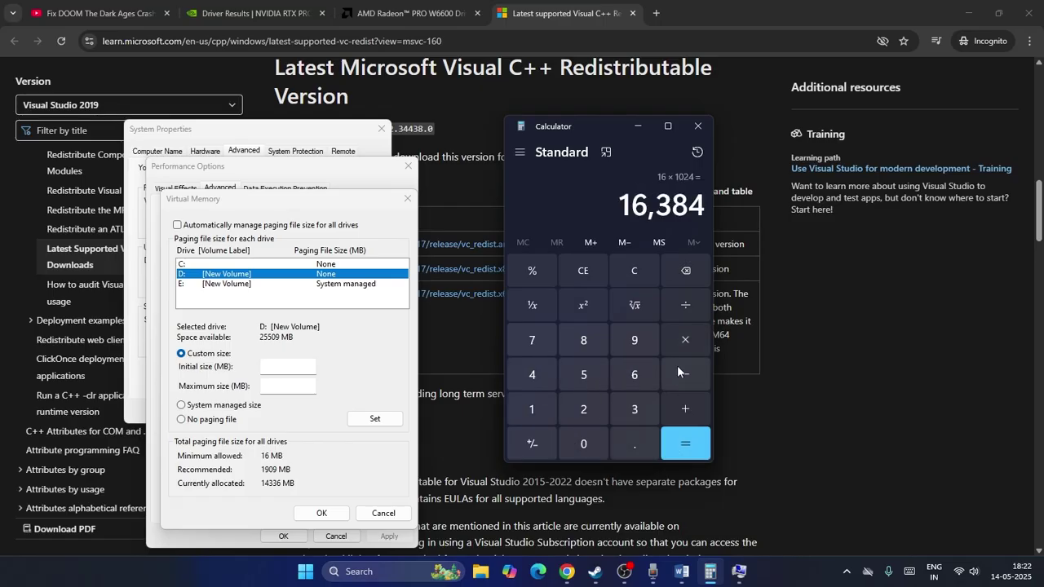
Multiply the RAM in megabytes by 1.5 and copy the product for the initial paging file size.
left_click(531, 408)
left_click(635, 443)
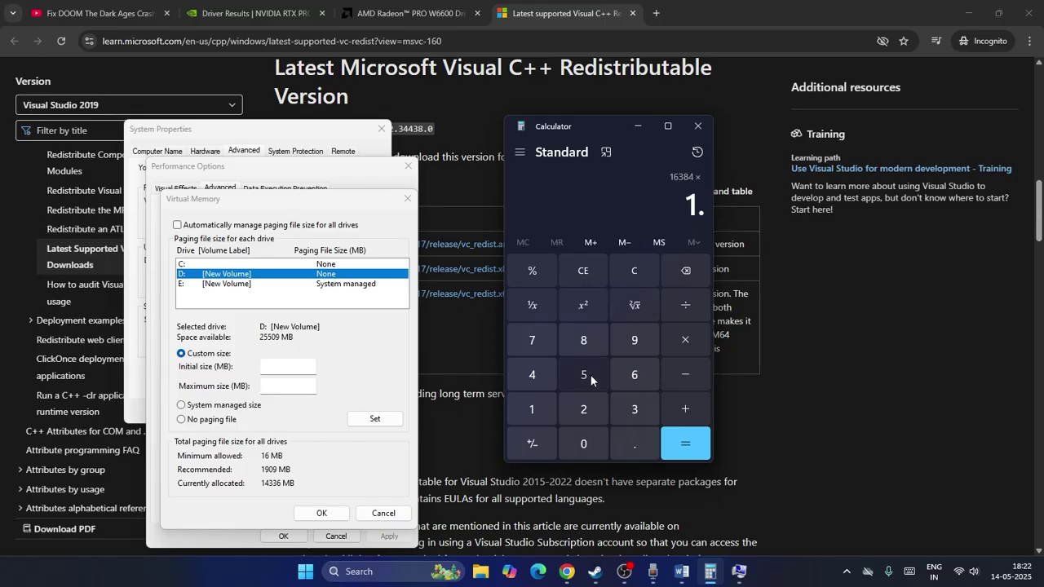
left_click(590, 374)
left_click(675, 438)
left_click_drag(623, 207, 701, 207)
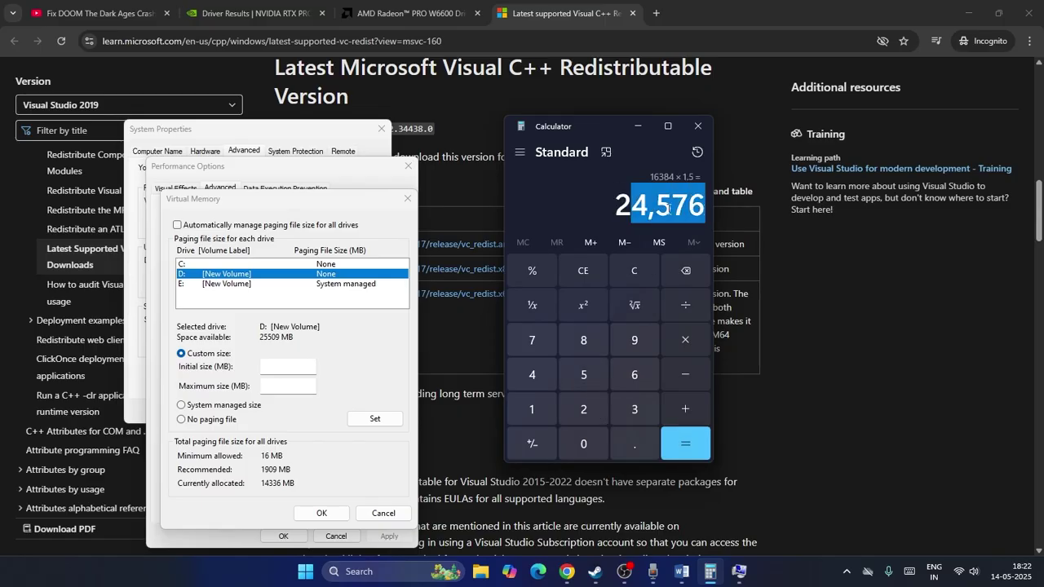
left_click(622, 207)
left_click_drag(622, 207, 706, 205)
key("ctrl+c")
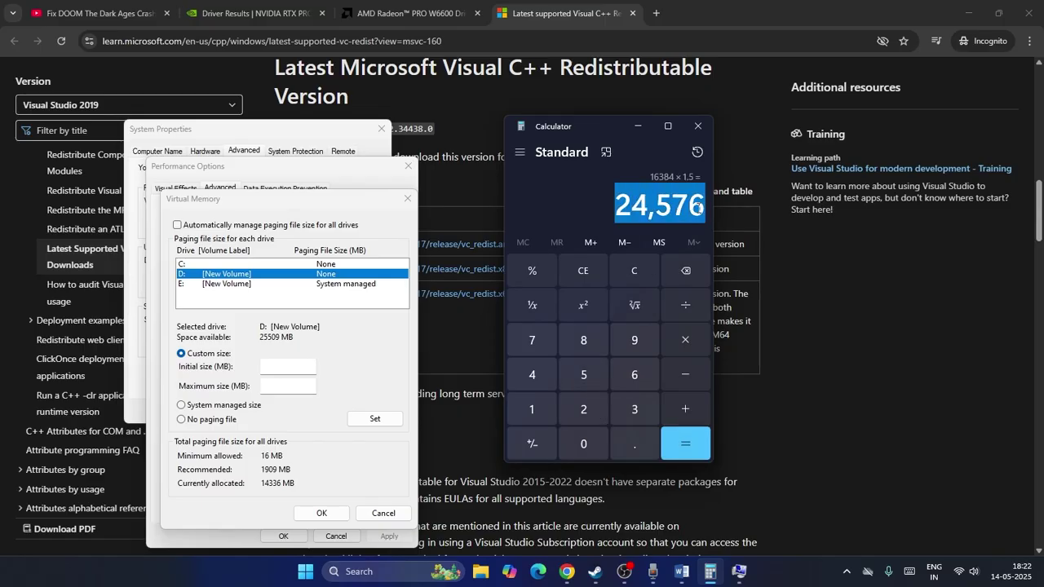
Paste 24,576 as the initial size in MB of drive D's paging file.
left_click(304, 363)
right_click(304, 363)
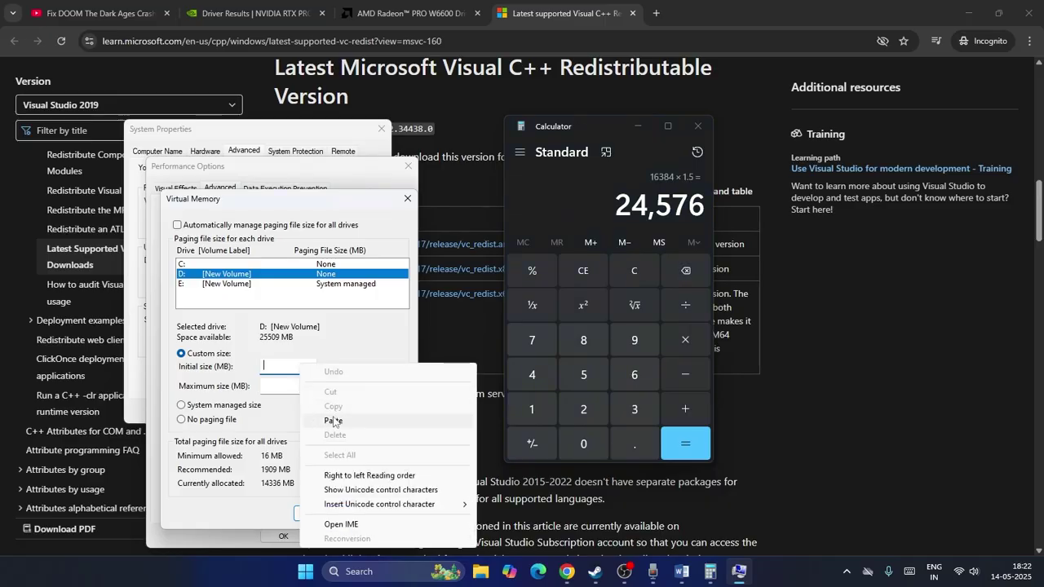
left_click(342, 421)
left_click(289, 384)
Clear the Calculator and calculate 16 × 1024 for the maximum paging file size.
left_click(583, 273)
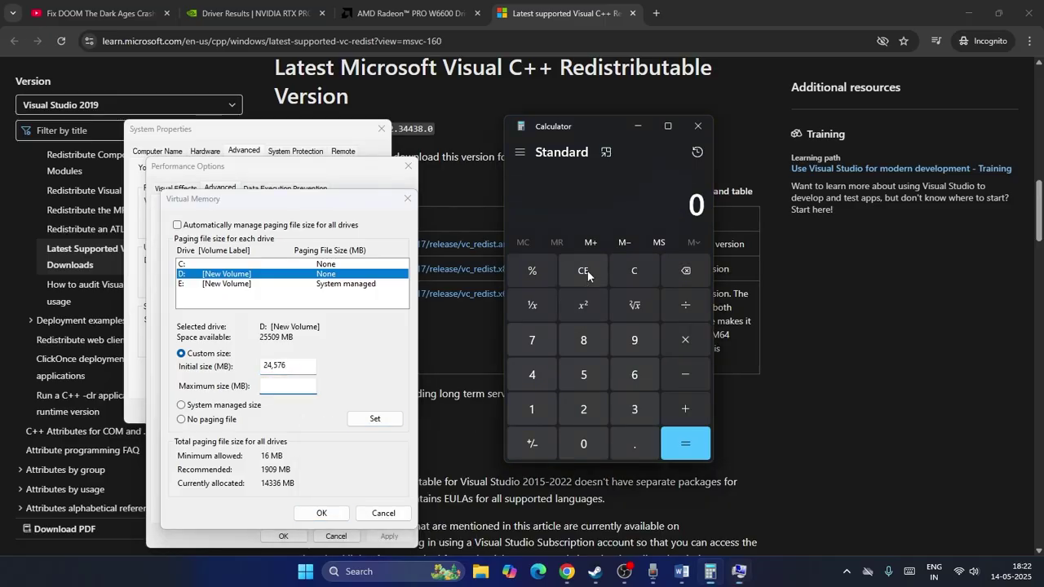
left_click(549, 407)
left_click(634, 374)
left_click(538, 408)
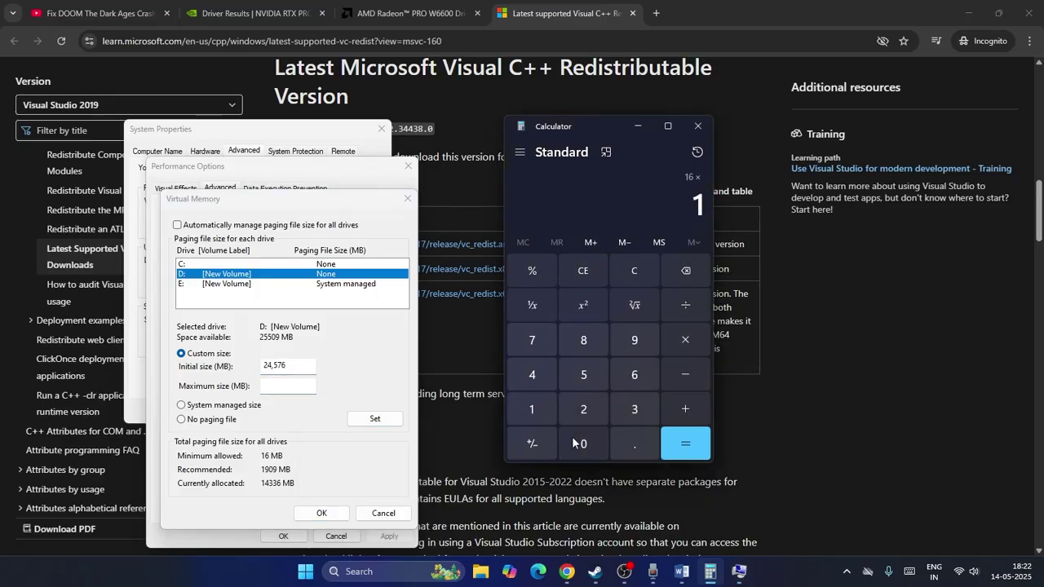
left_click(583, 443)
left_click(583, 408)
left_click(532, 374)
left_click(670, 442)
Multiply the RAM in megabytes by 3 and paste 49,152 as the maximum size in MB of drive D's paging file.
left_click(681, 345)
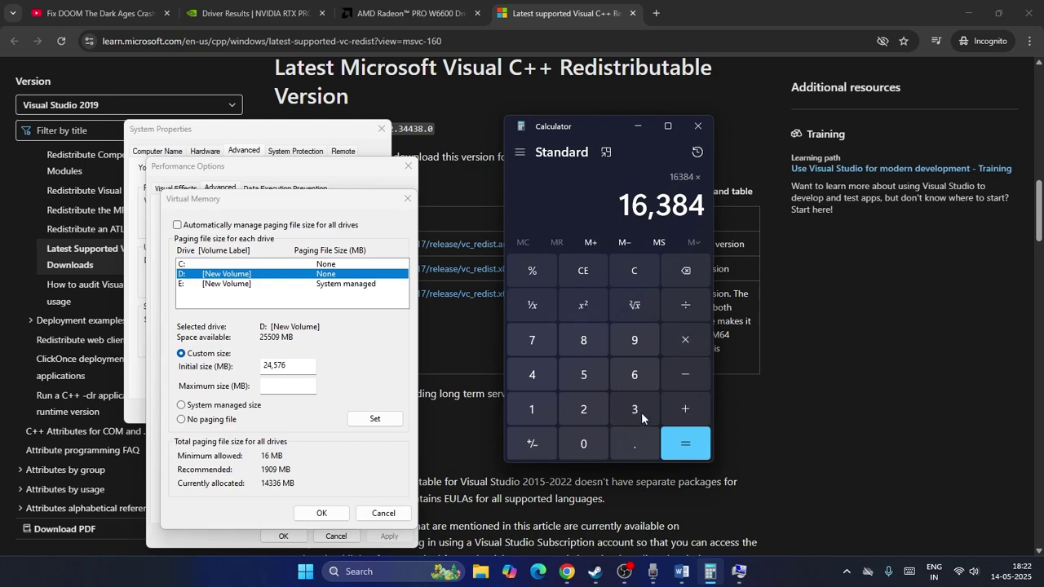
left_click(636, 410)
left_click(685, 440)
left_click_drag(622, 205, 699, 202)
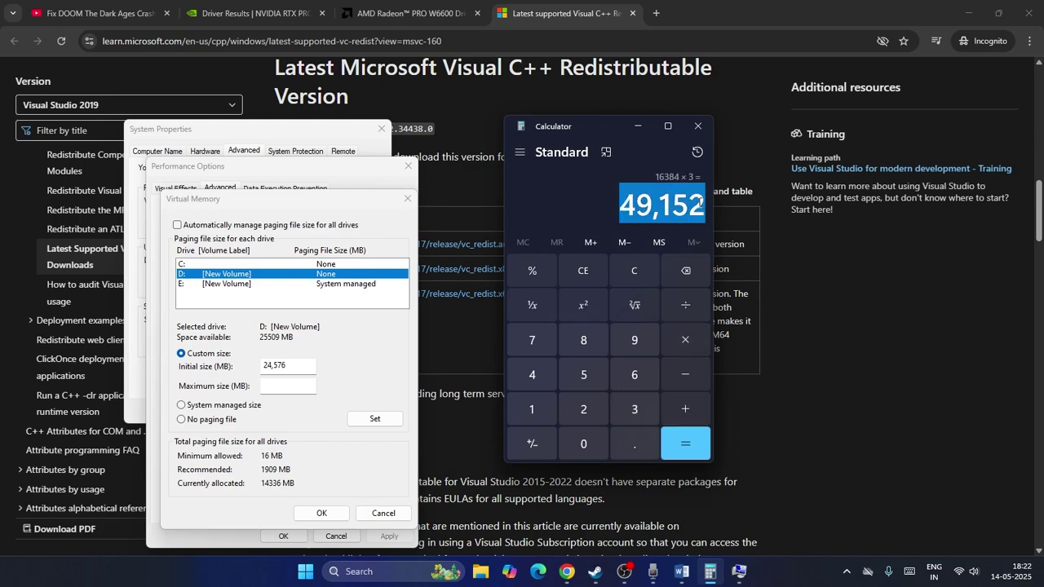
right_click(700, 204)
left_click(738, 216)
right_click(284, 385)
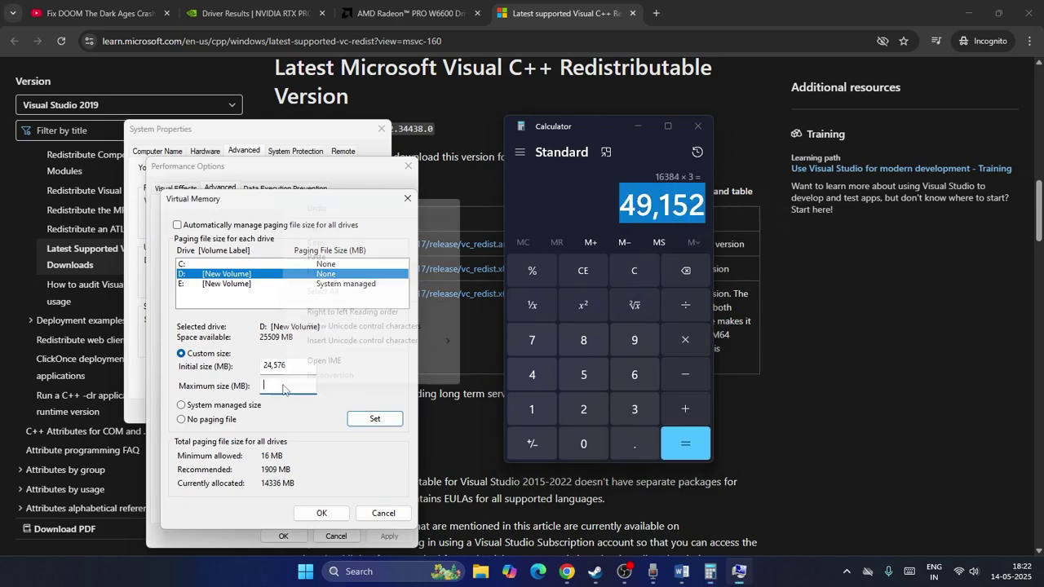
left_click(316, 256)
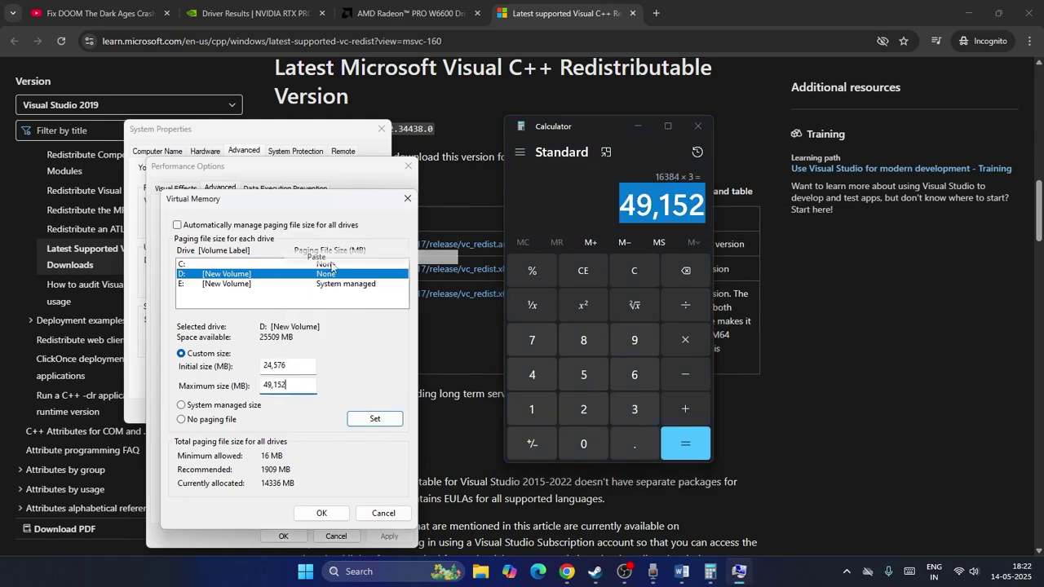
Close the Virtual Memory, Performance Options and System Properties dialogs without applying the sizes, and close the Calculator.
left_click(407, 198)
left_click(408, 166)
left_click(380, 128)
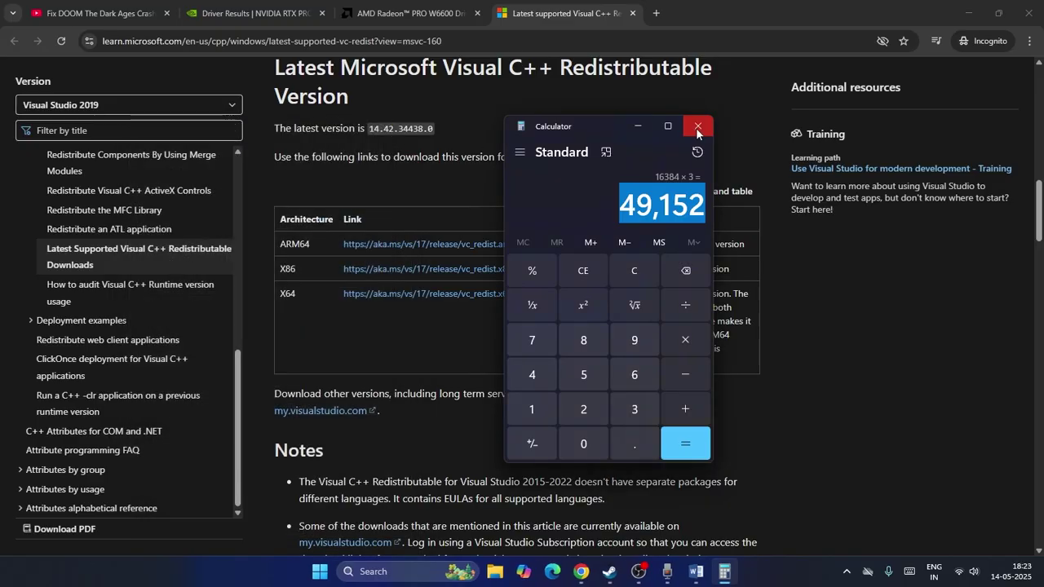
left_click(698, 126)
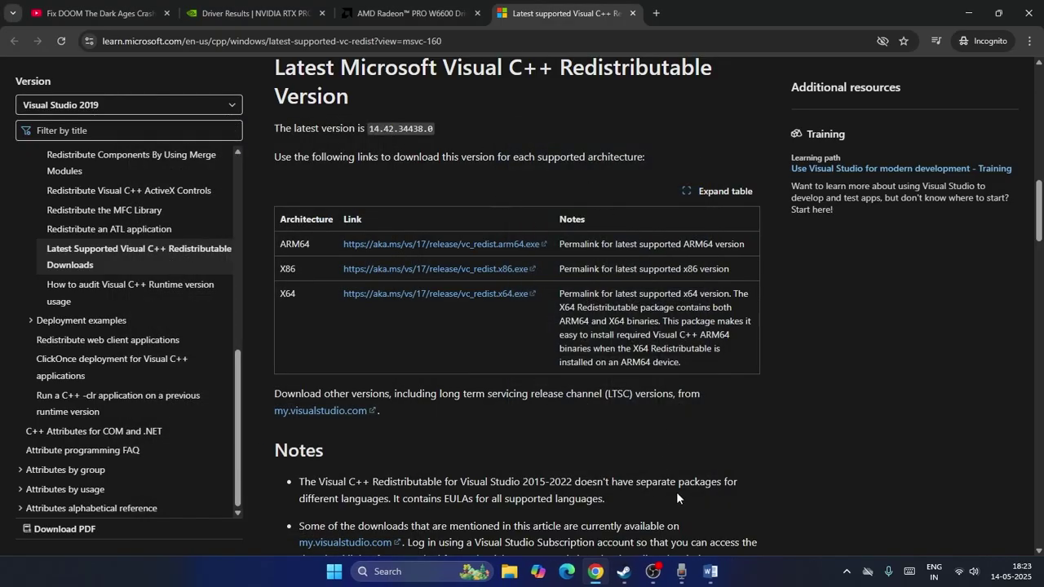
Switch to the Word document to review Steps 15 and 16 on updating the BIOS and unplugging external devices, and return to Steam.
left_click(710, 570)
scroll(577, 200, "down", 2)
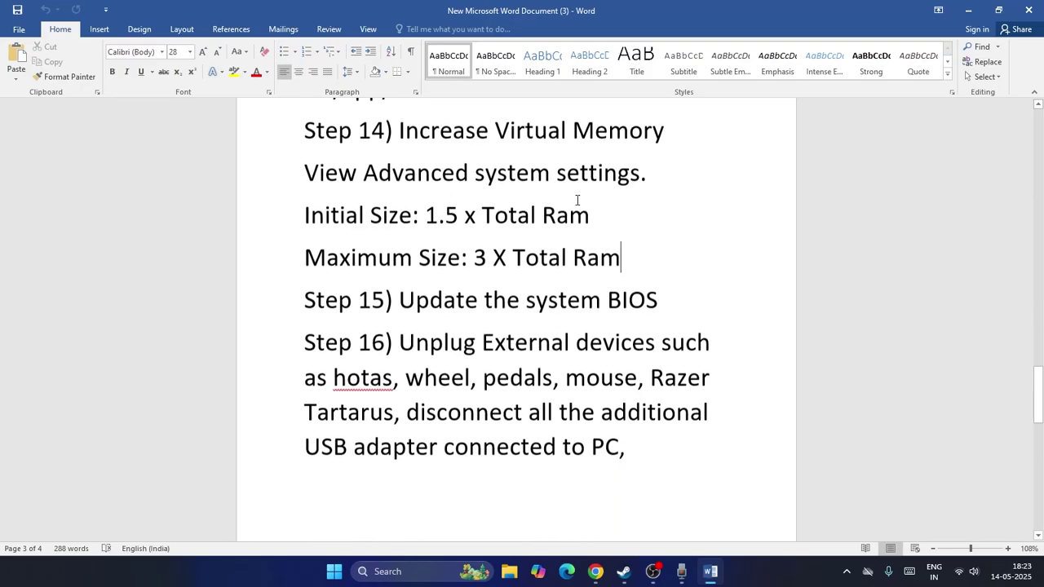
scroll(468, 304, "down", 2)
left_click_drag(398, 270, 683, 410)
scroll(671, 375, "down", 2)
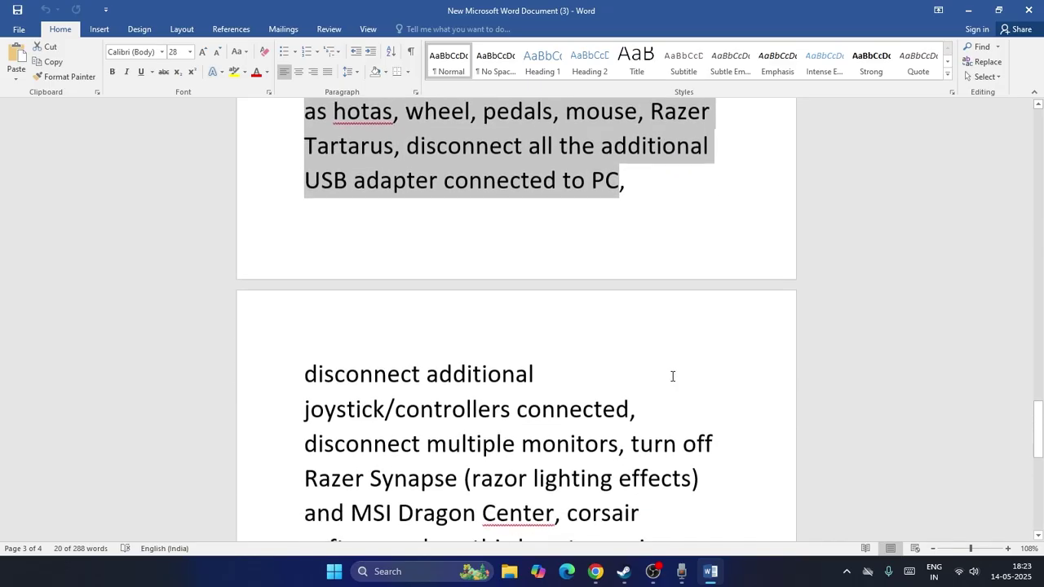
scroll(671, 376, "down", 2)
left_click(624, 572)
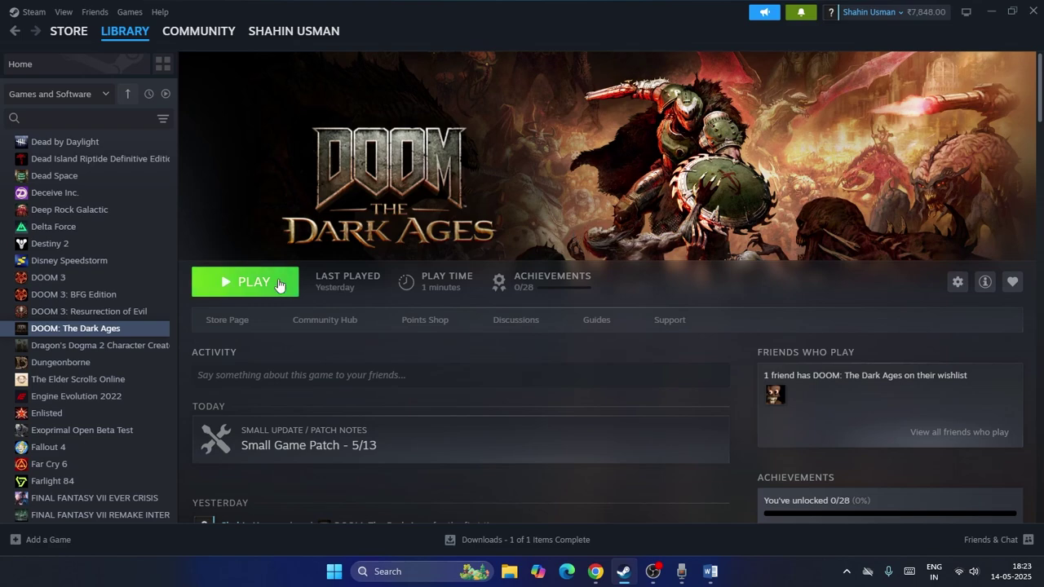
Switch back to the Word document and review Step 17 about uninstalling the game and reinstalling it on another drive.
left_click(710, 571)
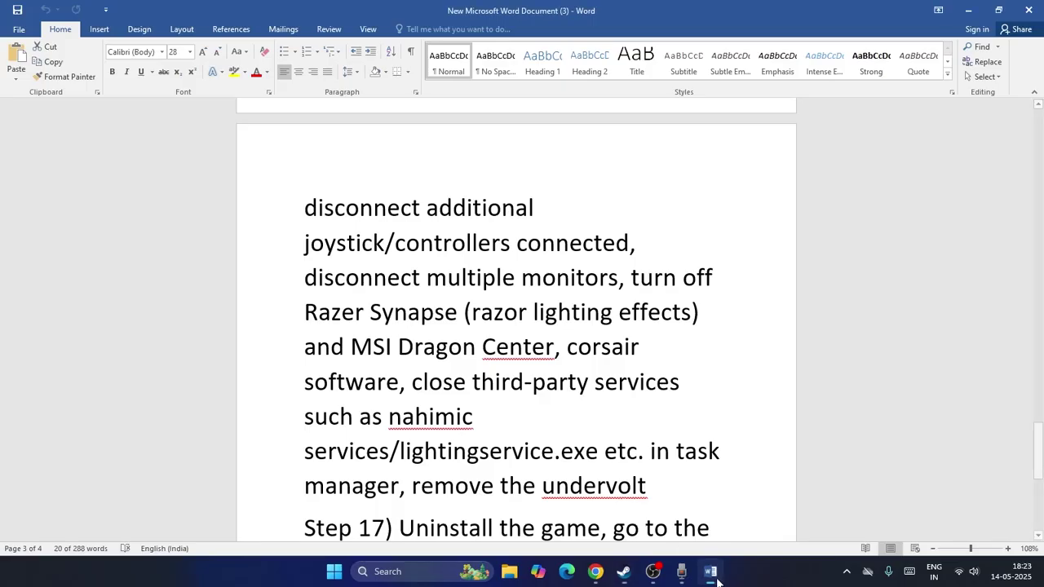
scroll(557, 349, "down", 1)
scroll(556, 349, "down", 5)
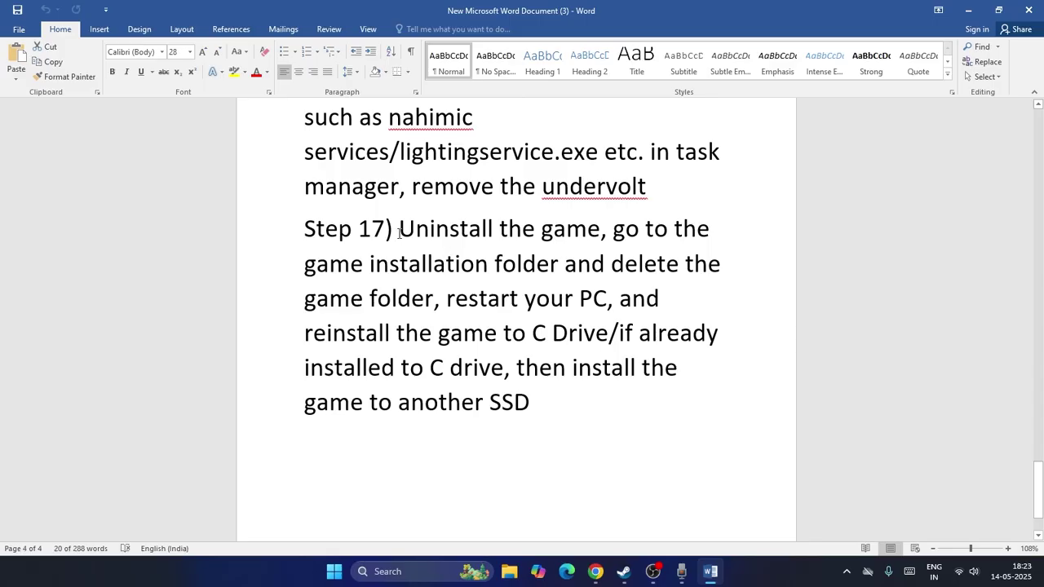
left_click_drag(398, 233, 616, 415)
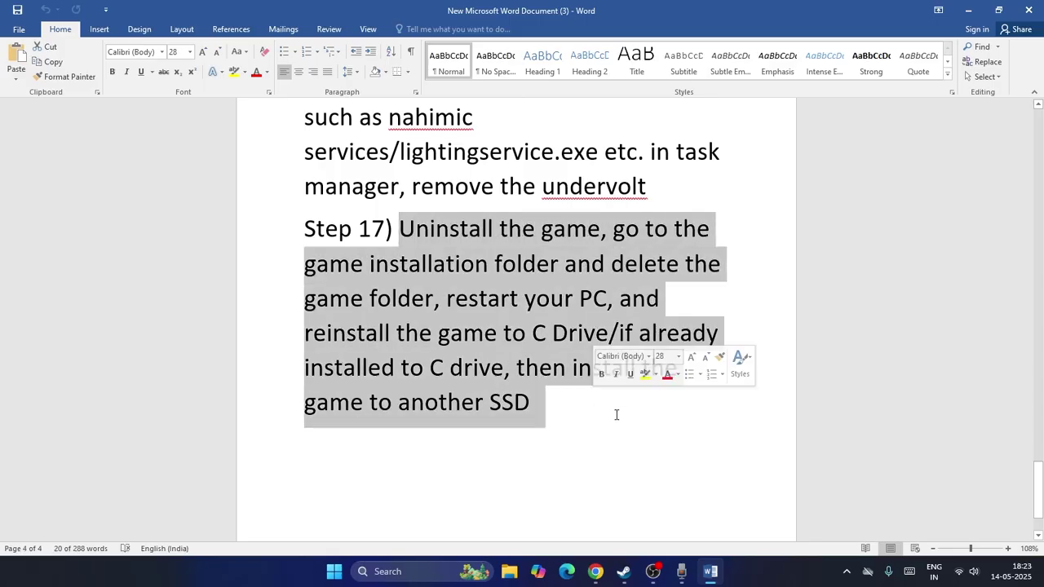
left_click(631, 513)
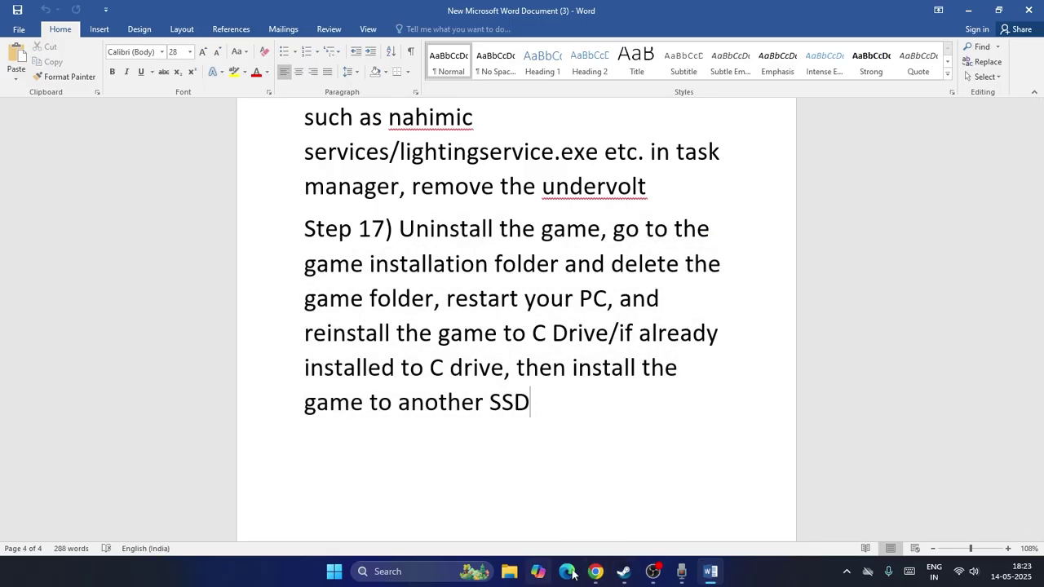
Switch to Steam and view the management options for DOOM: The Dark Ages, including Uninstall, without choosing any.
left_click(624, 571)
right_click(128, 324)
mouse_move(180, 404)
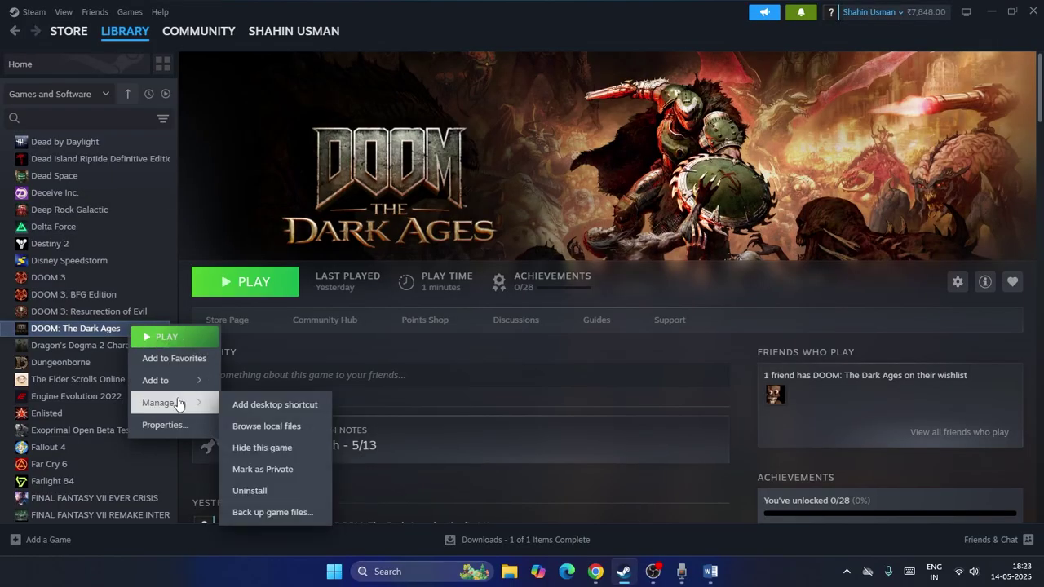
left_click(705, 318)
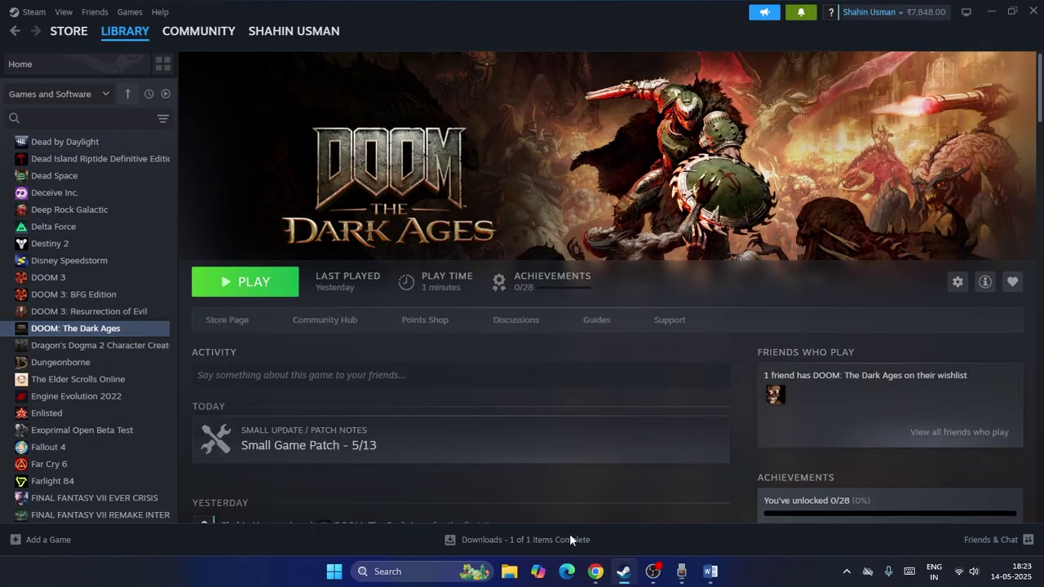
View the available drives under This PC in File Explorer and close the window.
left_click(509, 571)
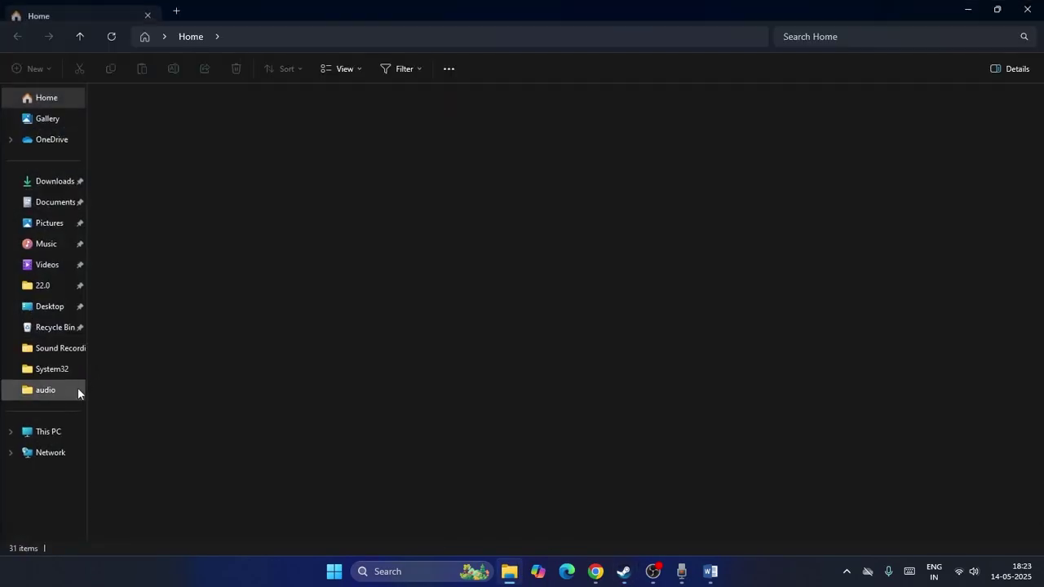
left_click(68, 432)
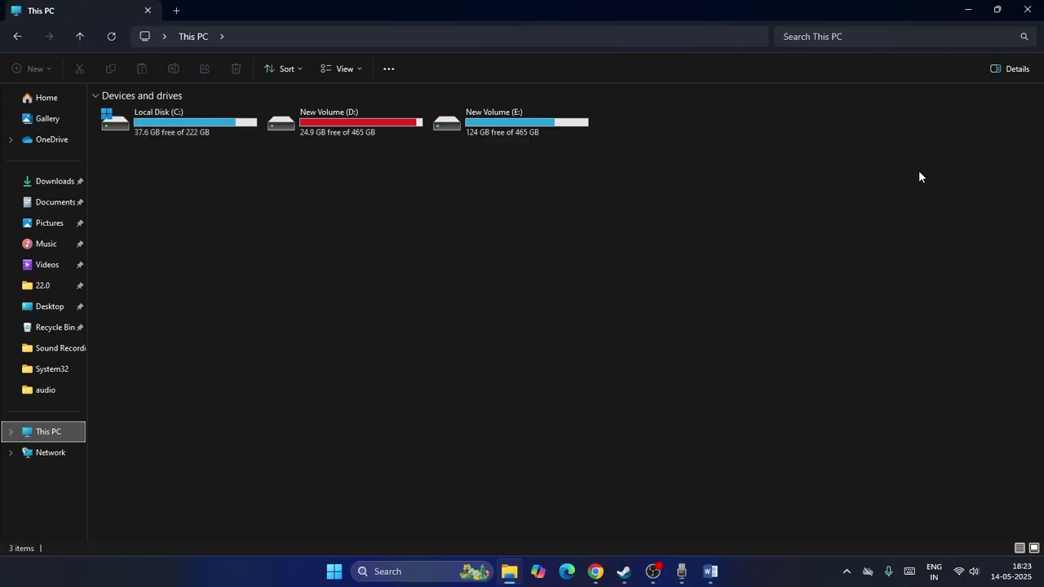
left_click(1026, 9)
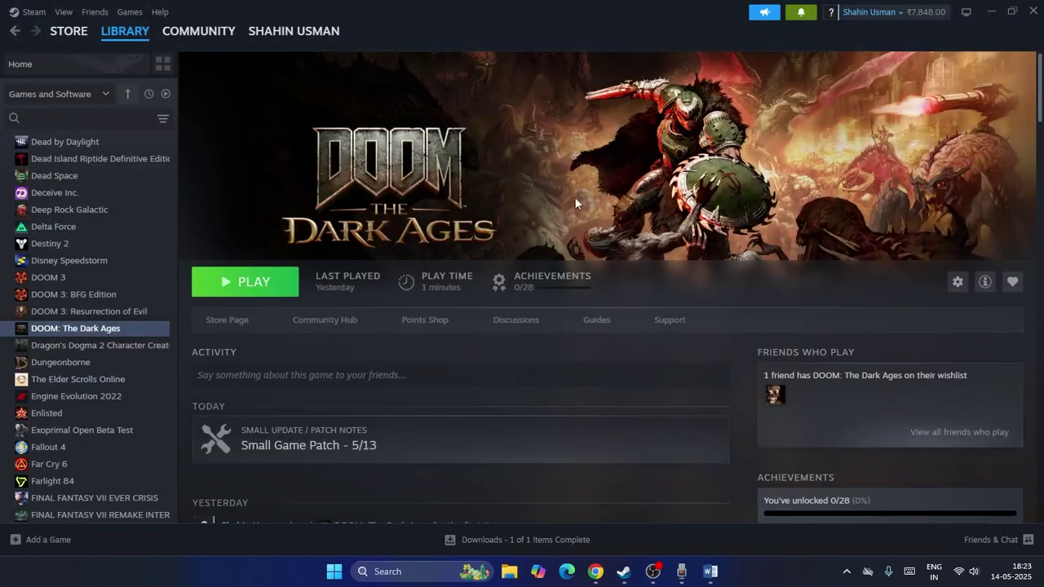
Look back over the troubleshooting list in Word, minimize it, and return to the game's library page in Steam.
left_click(990, 11)
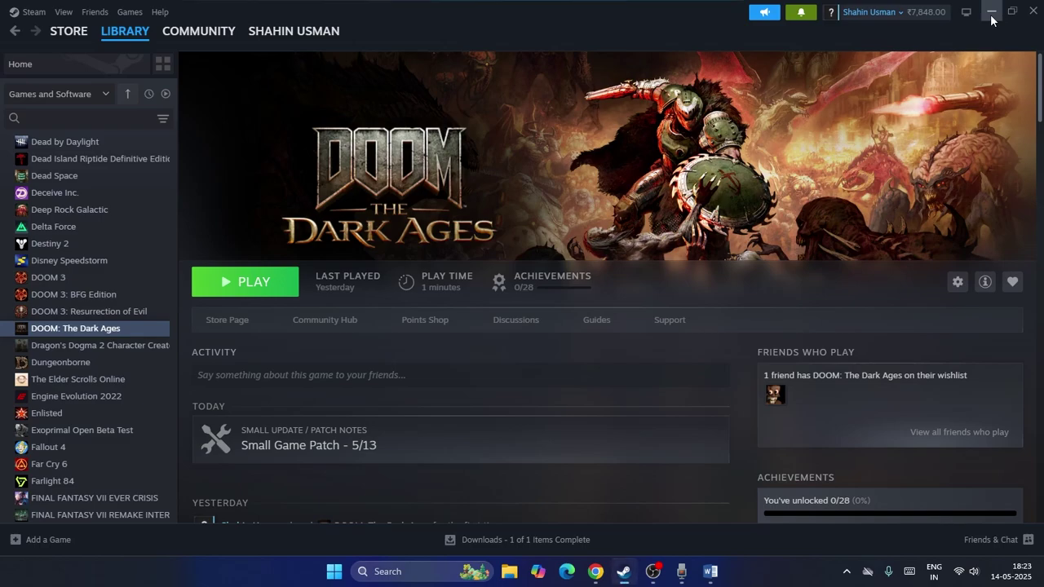
scroll(734, 303, "up", 7)
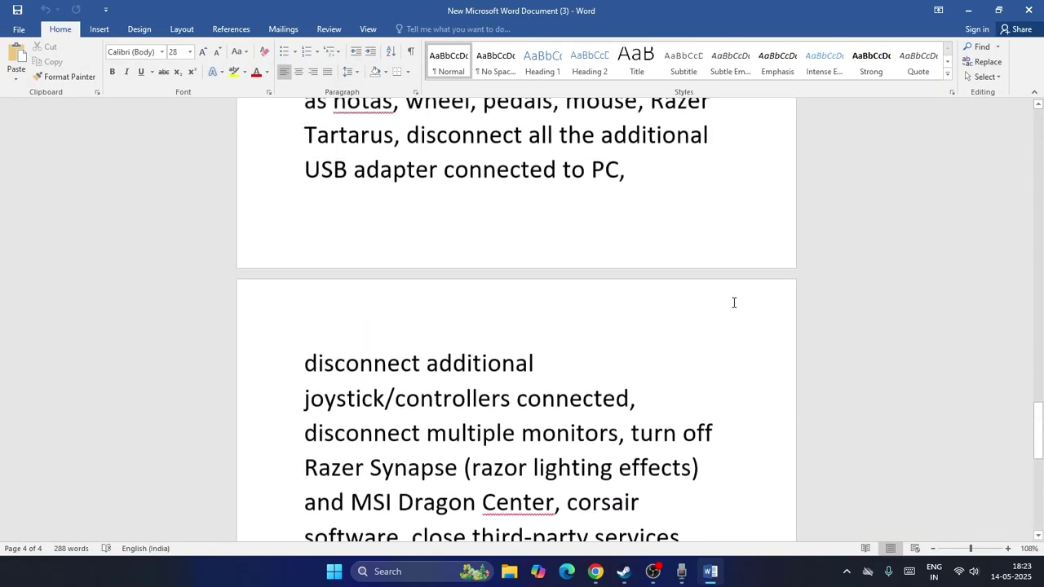
left_click(968, 15)
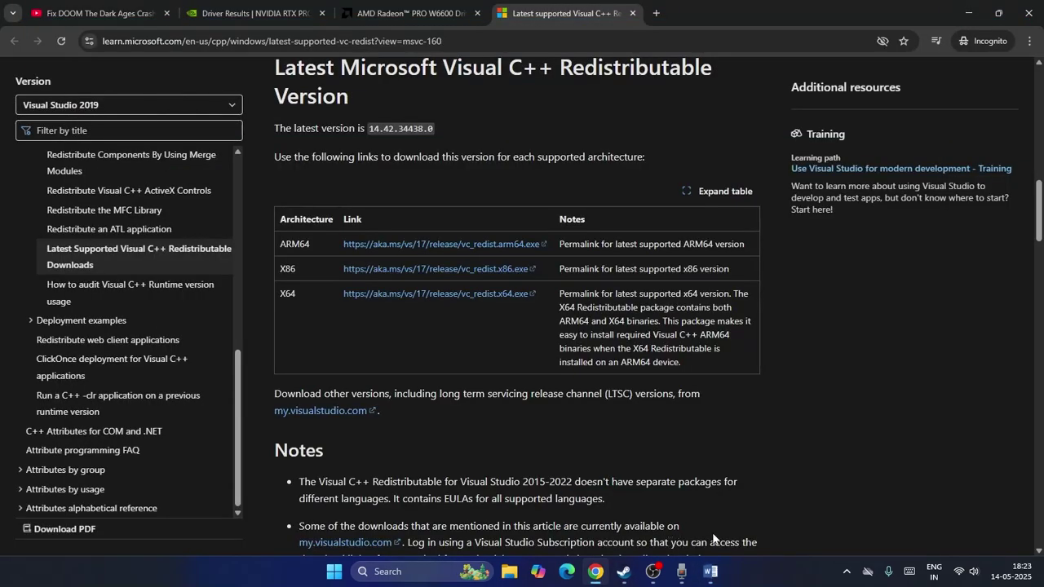
left_click(625, 573)
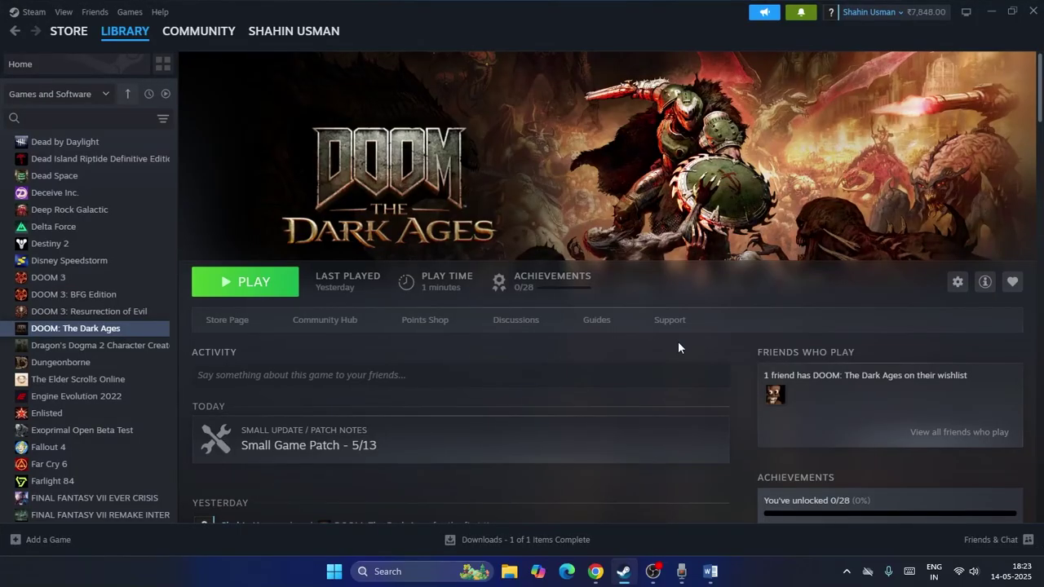